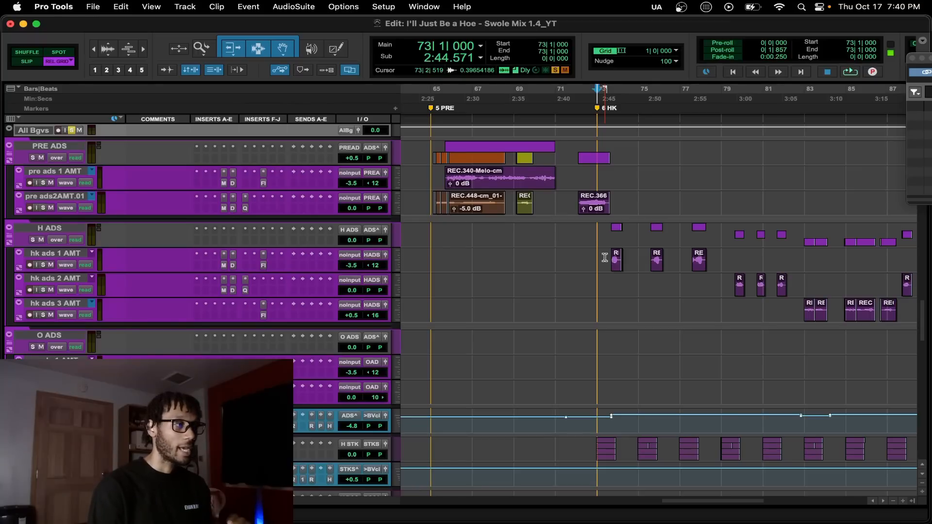
# Step: Select the first ad-lib clip on the hk ads 1 AMT track, solo that track and play the clip
pyautogui.click(616, 268)
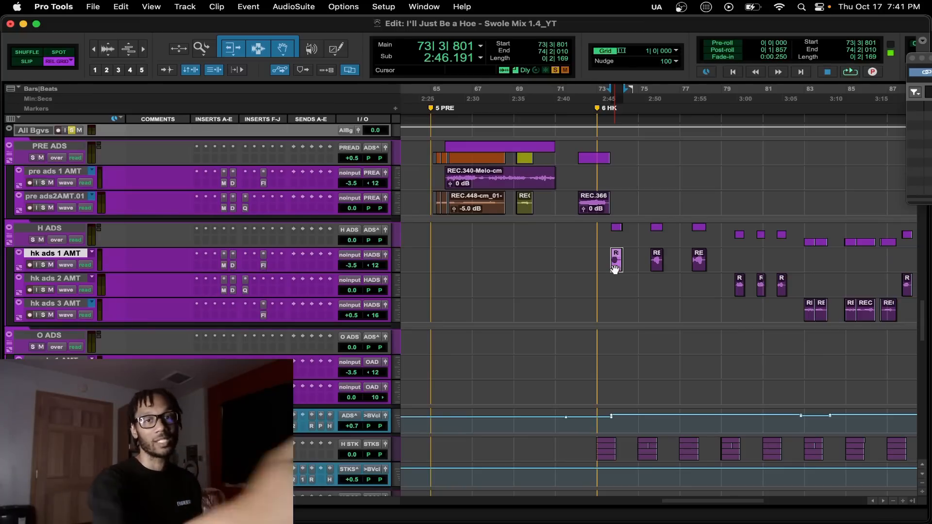
pyautogui.press('super+bracketright')
pyautogui.press('super+bracketright')
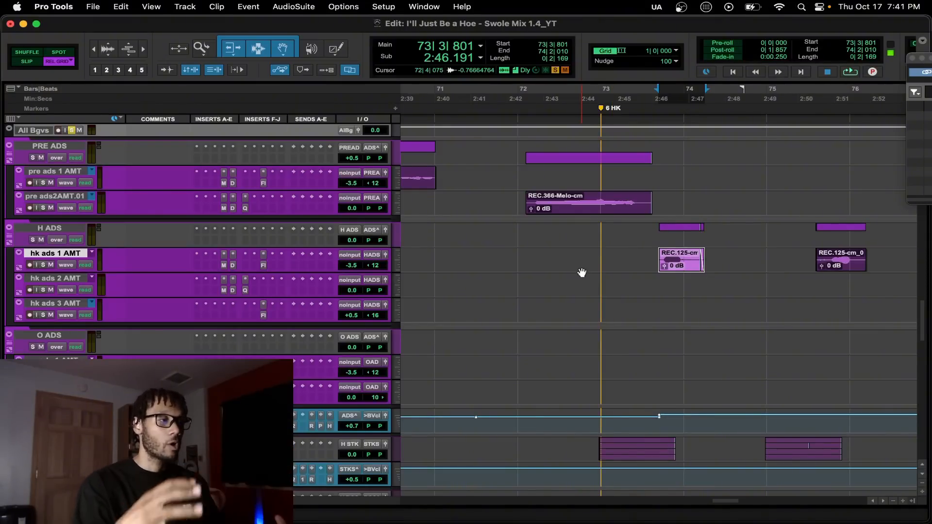
pyautogui.hotkey('shift', 's')
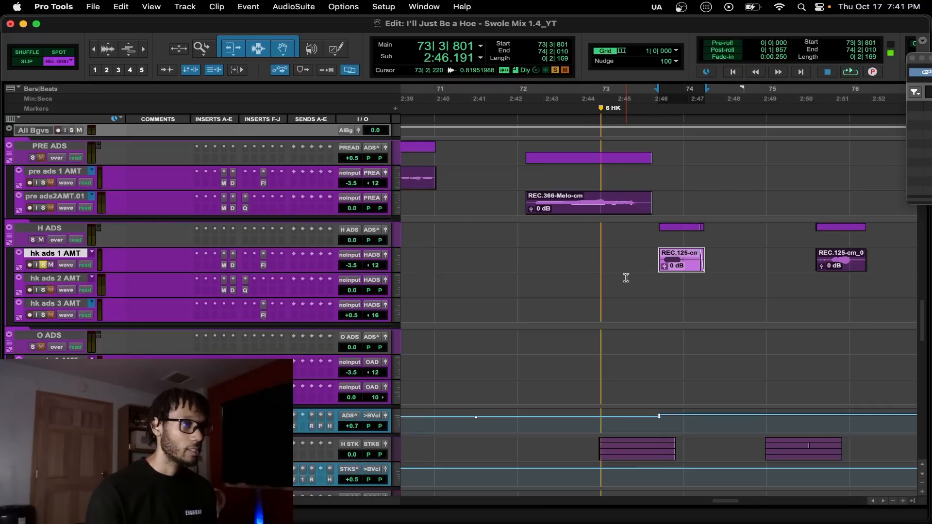
pyautogui.press('super+bracketright')
pyautogui.press('space')
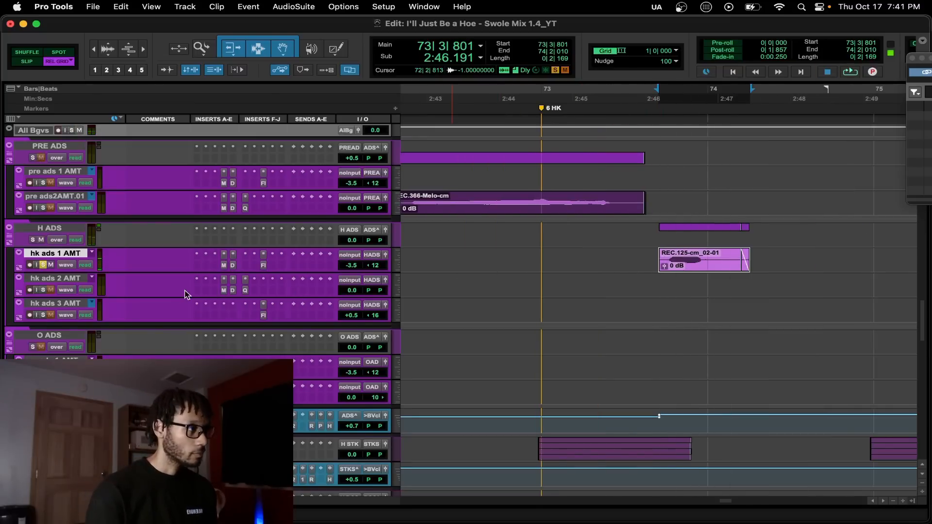
# Step: Bypass the ModDelay 3, D-Verb and AIR Flanger inserts on the hk ads 1 AMT channel in the mixer
pyautogui.press('super+equal')
pyautogui.scroll(4, 326, 294)
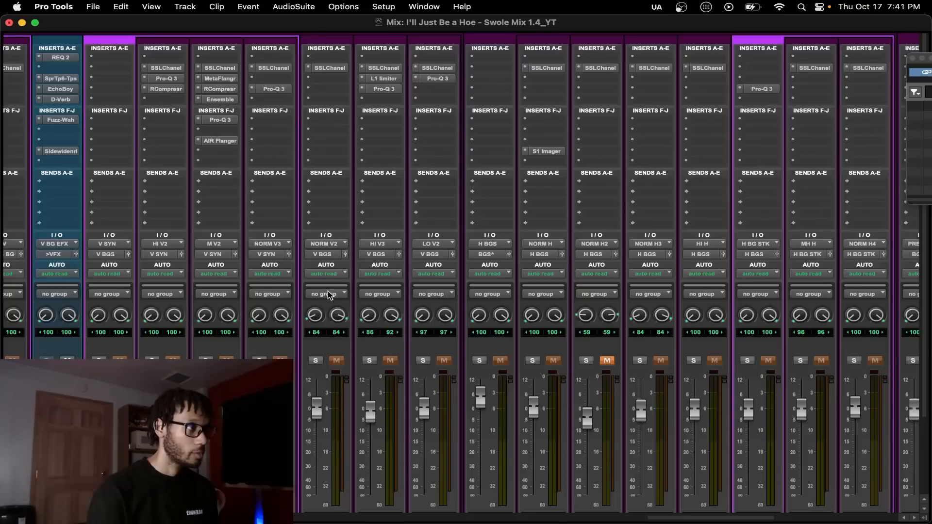
pyautogui.scroll(-4, 329, 295)
pyautogui.hscroll(-20, 330, 295)
pyautogui.scroll(4, 329, 295)
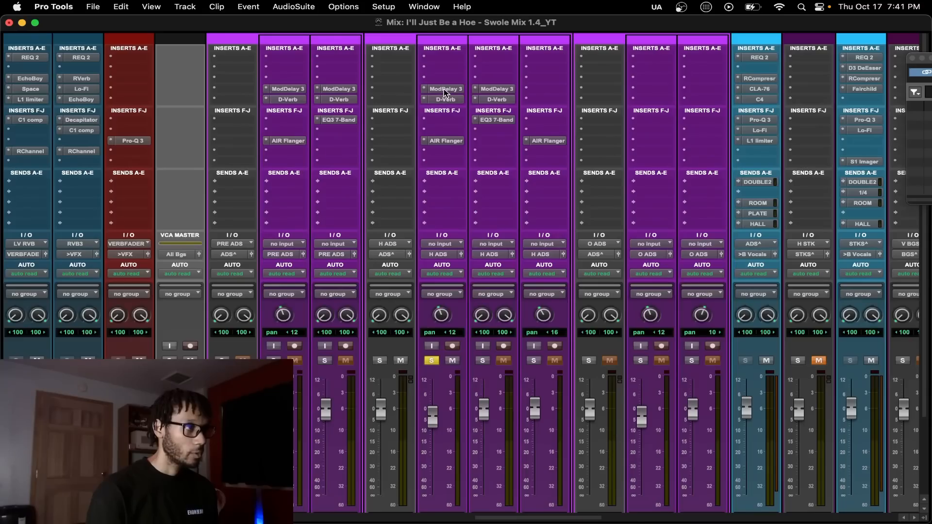
pyautogui.hotkey('shift', 'a')
# Step: Bypass all inserts on the ADS^ bus and mute its DOUBLER 2, ROOM, PLATE and HALL sends
pyautogui.scroll(-4, 709, 97)
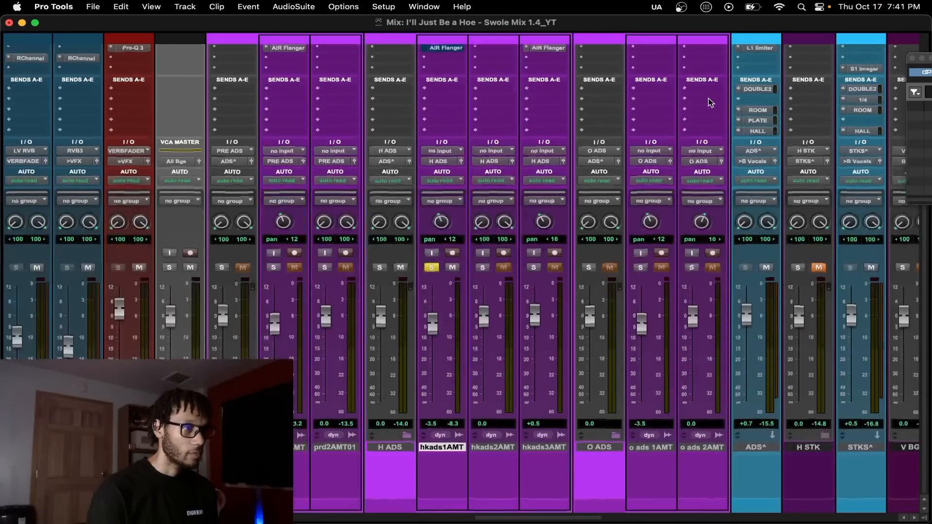
pyautogui.scroll(4, 748, 75)
pyautogui.hotkey('shift', 'a')
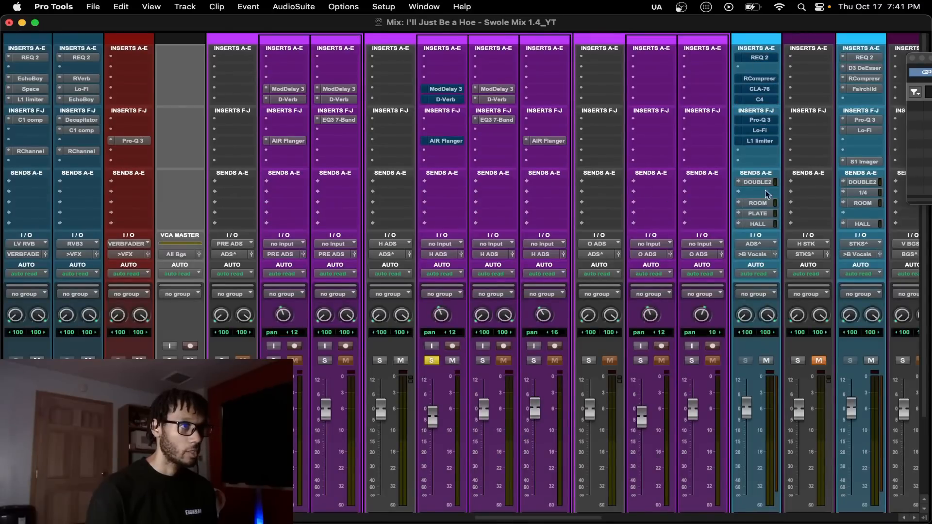
pyautogui.hotkey('shift', 'q')
# Step: Audition the dry ad-lib and take the hk ads 1 AMT track out of solo
pyautogui.press('space')
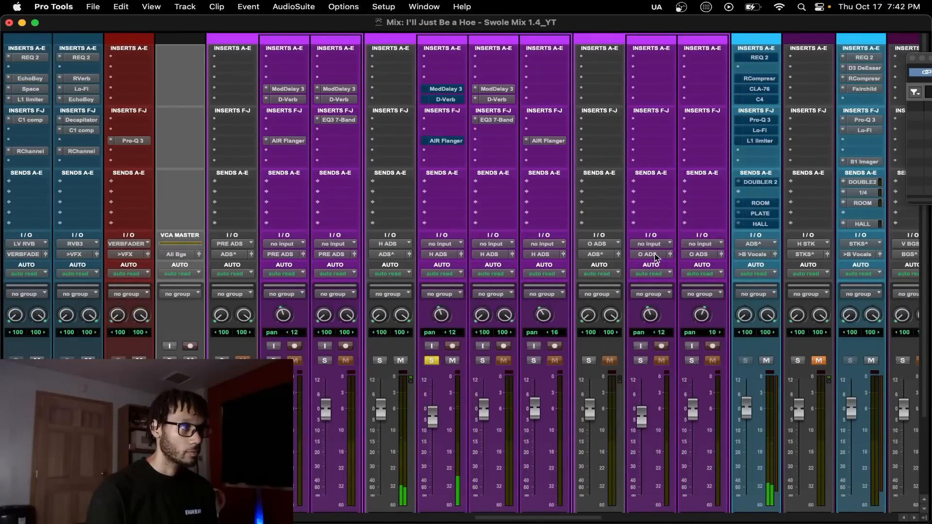
pyautogui.press('space')
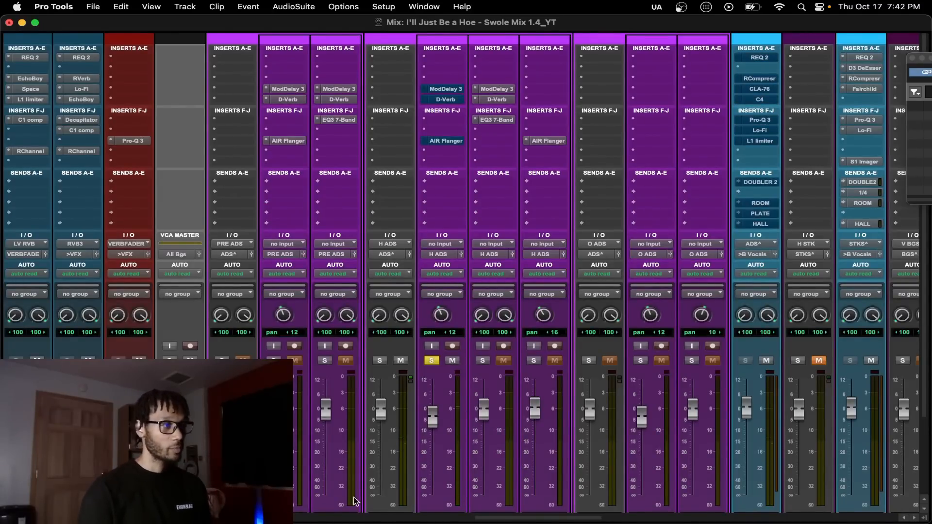
pyautogui.click(432, 362)
# Step: Select bars 73 to 75 on the hk ads 1 AMT track and loop playback to hear the dry ad-lib in the mix
pyautogui.press('super+equal')
pyautogui.keyDown('shift'); pyautogui.click(718, 258); pyautogui.keyUp('shift')
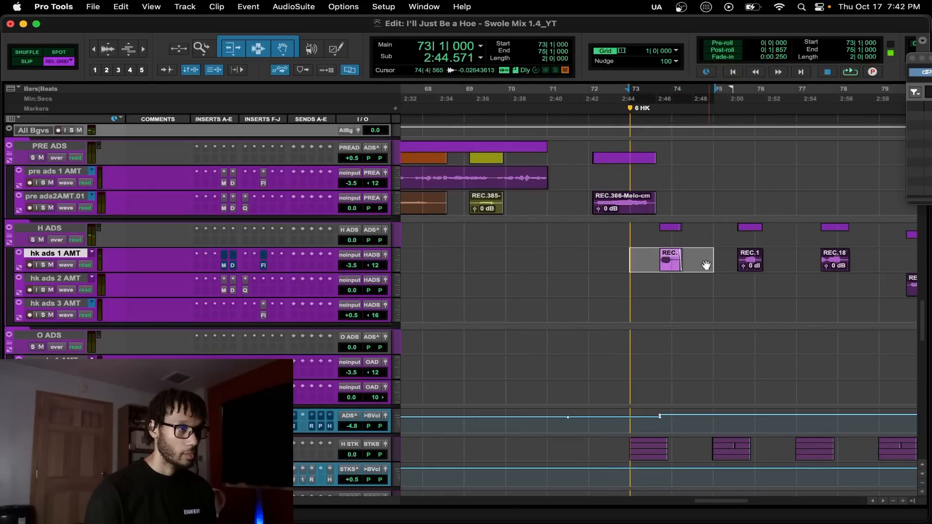
pyautogui.press('space')
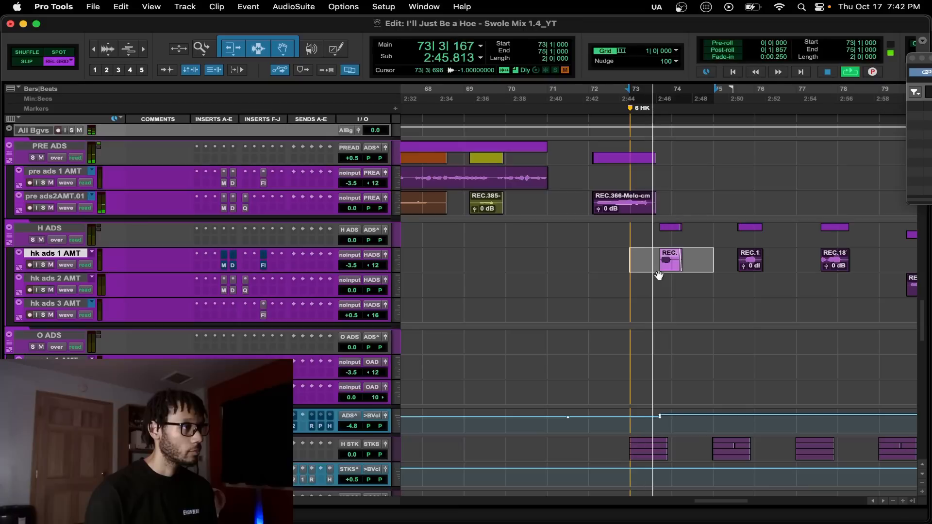
pyautogui.press('space')
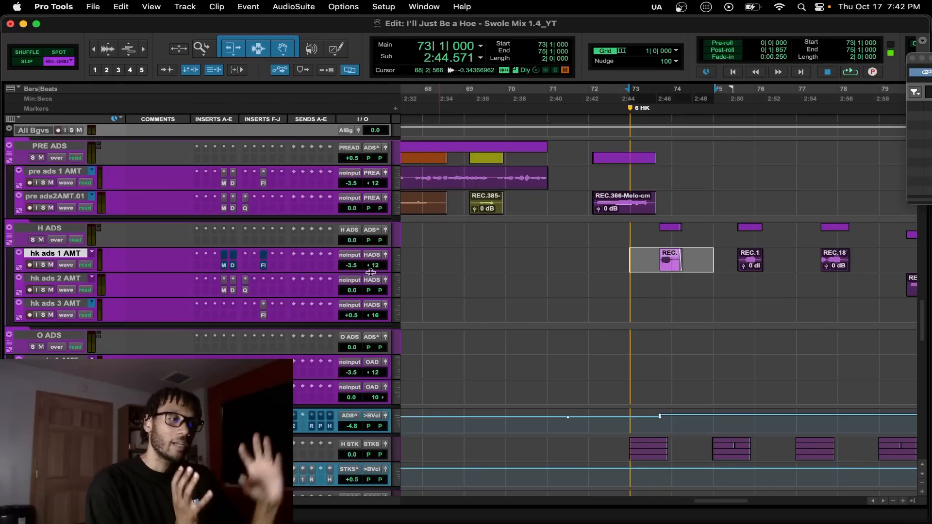
pyautogui.press('space')
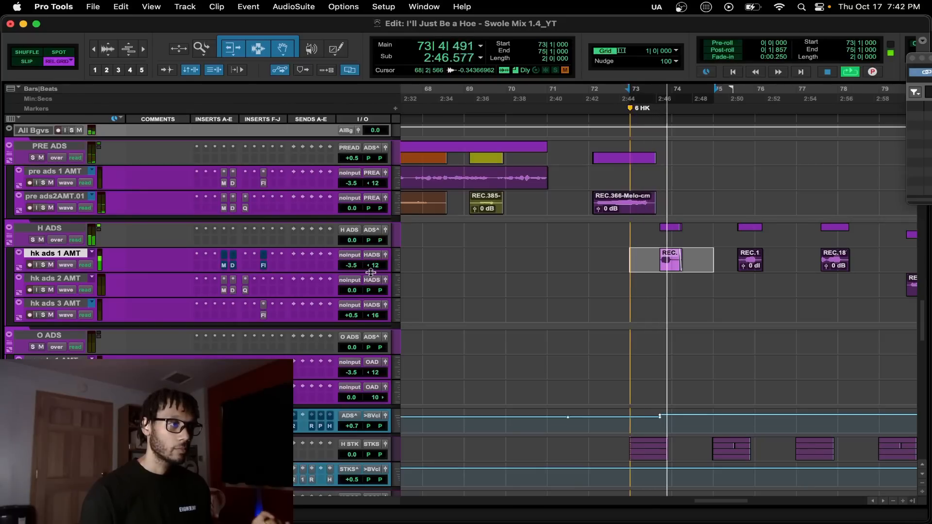
pyautogui.press('space')
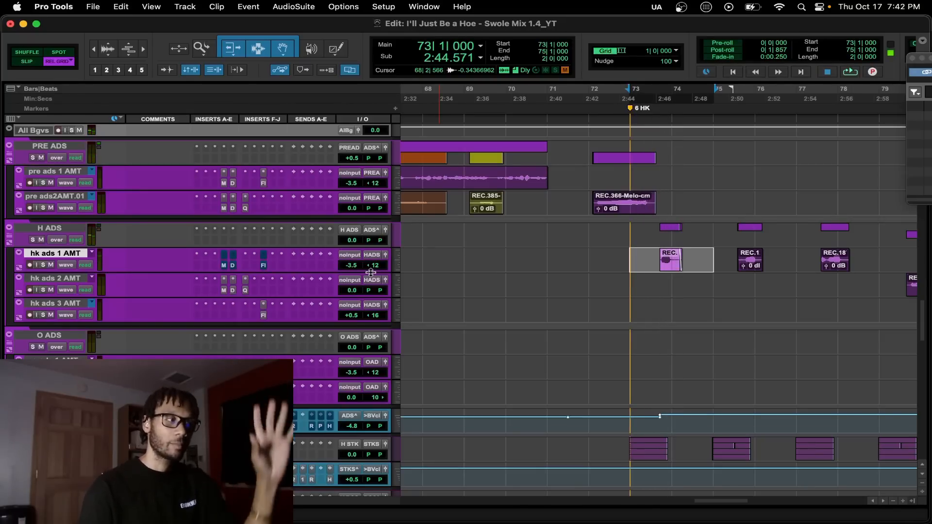
# Step: Reactivate the bypassed RCompressor on the ADS^ bus and audition it
pyautogui.press('super+equal')
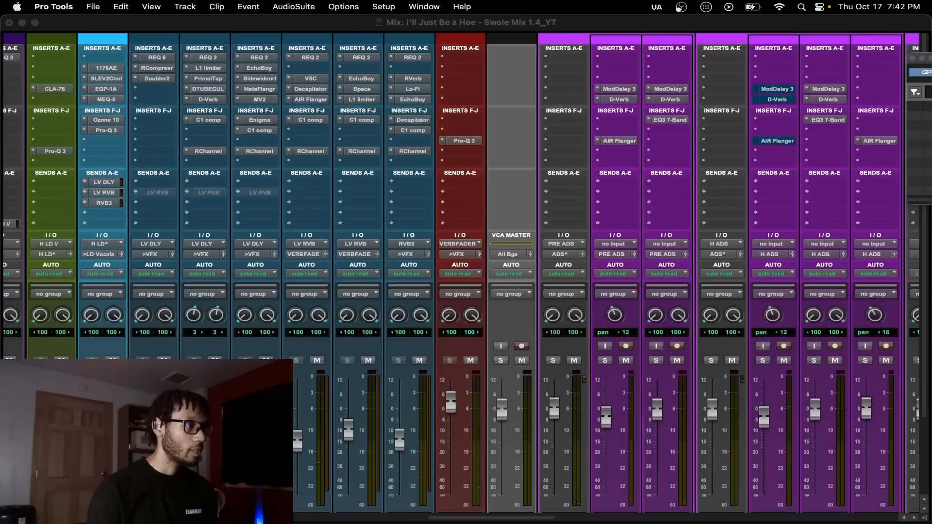
pyautogui.hscroll(10, 621, 186)
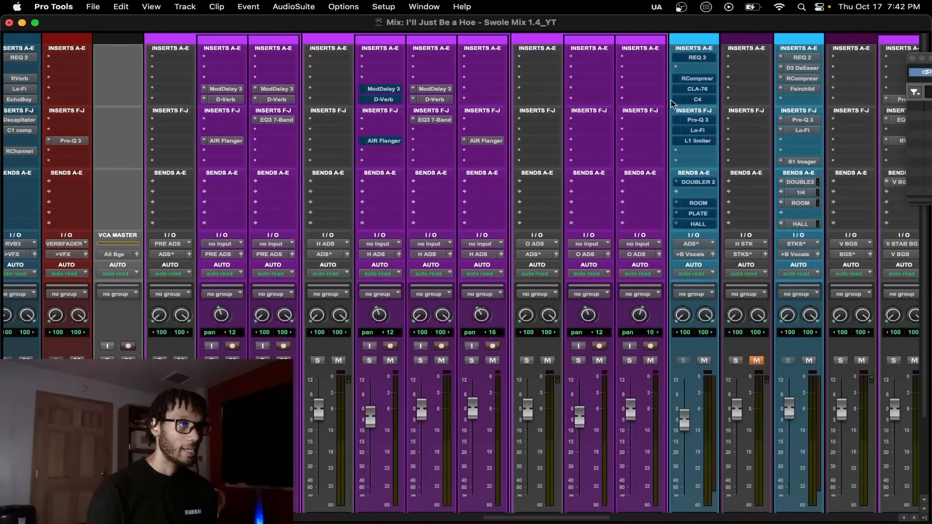
pyautogui.click(682, 80)
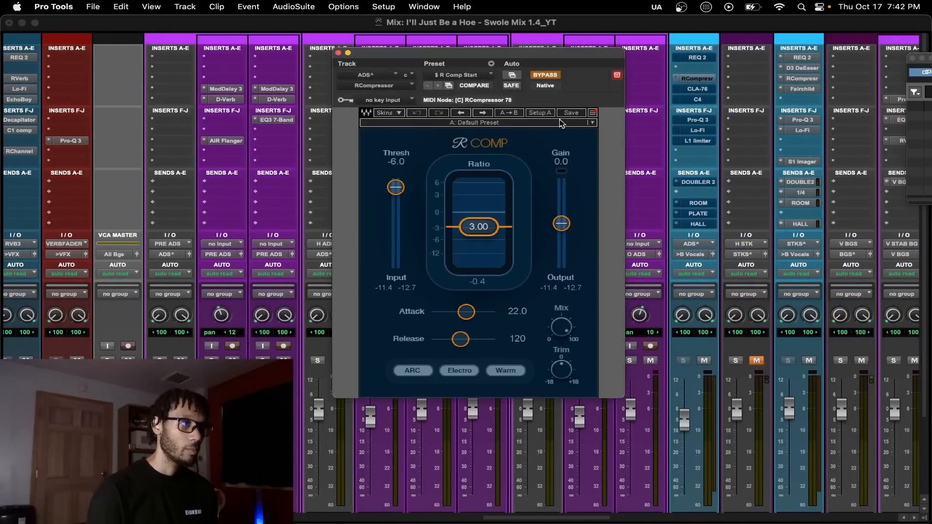
pyautogui.press('space')
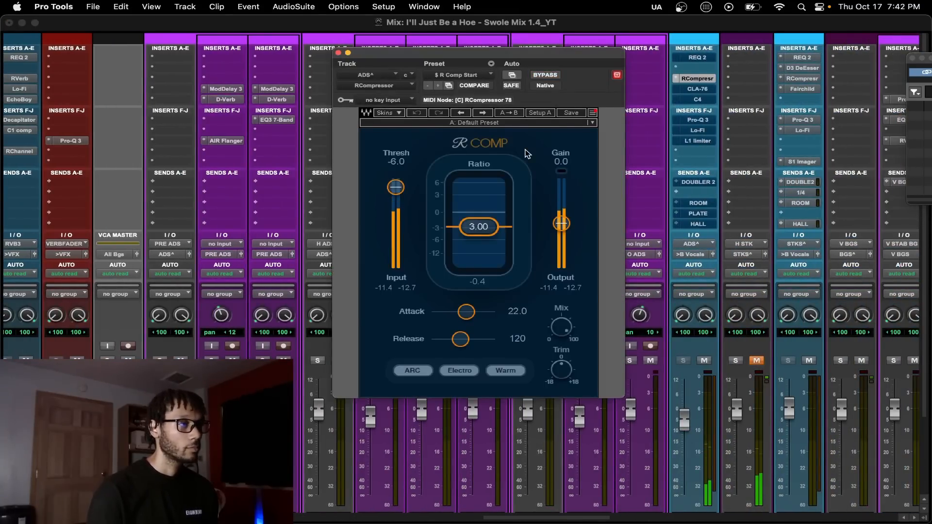
pyautogui.press('space')
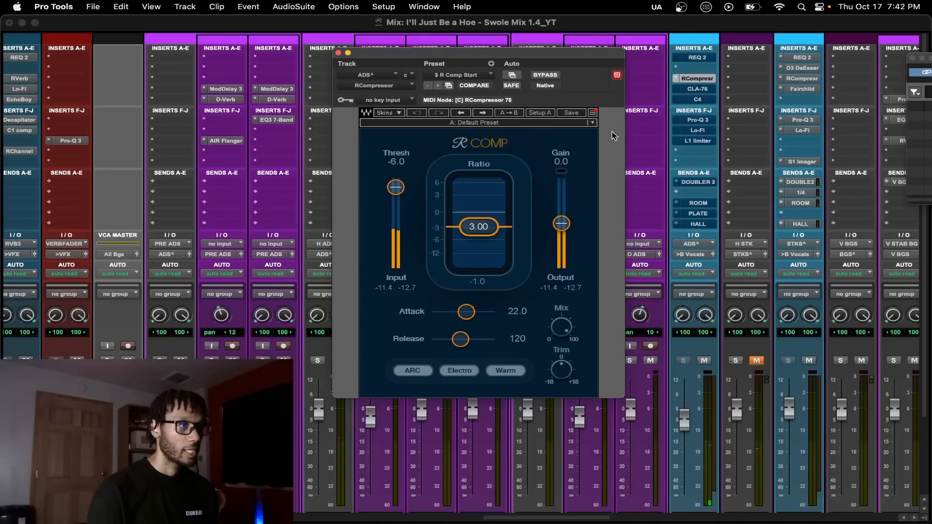
# Step: Reactivate the CLA-76 compressor on the ADS^ bus and close its plug-in window
pyautogui.click(695, 89)
pyautogui.click(553, 76)
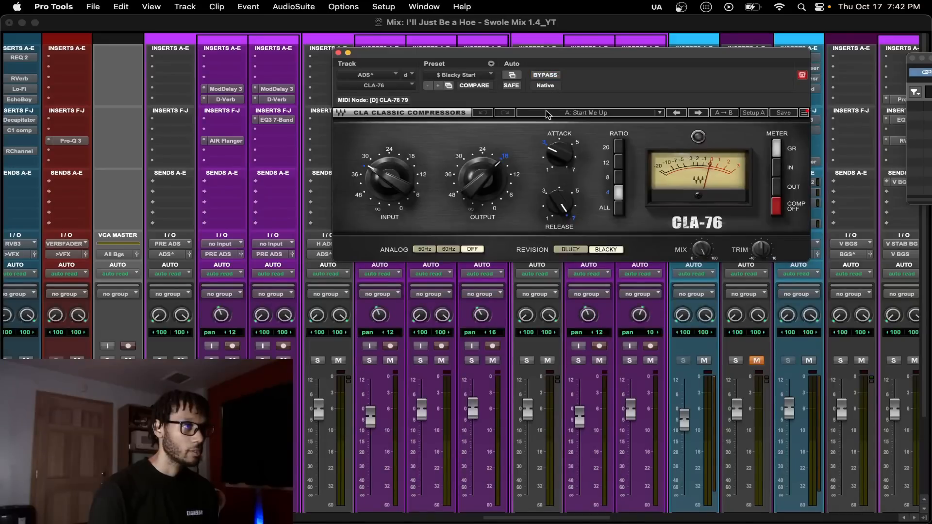
pyautogui.moveTo(568, 56); pyautogui.dragTo(564, 67)
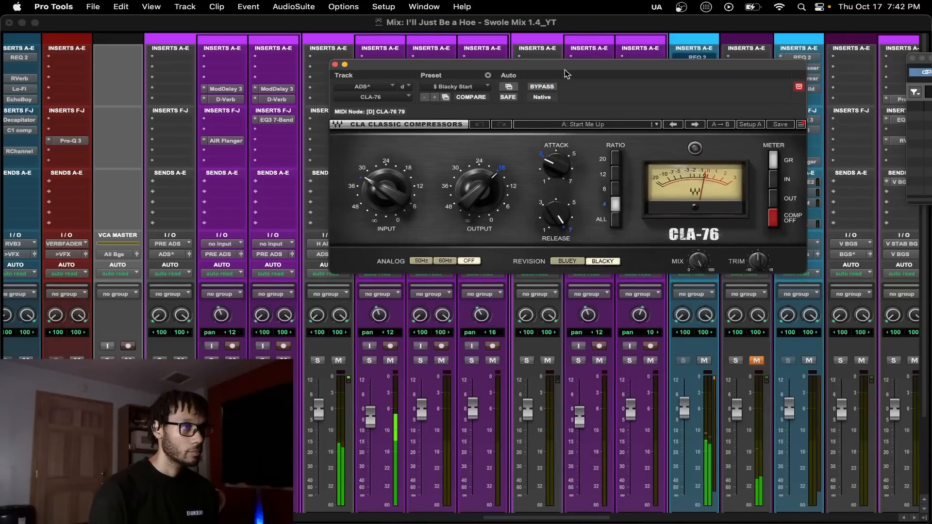
pyautogui.click(335, 64)
# Step: Reactivate the L1 limiter on the ADS^ bus and toggle the CLA-76 and RCompressor bypasses to compare the sound
pyautogui.hscroll(1, 529, 133)
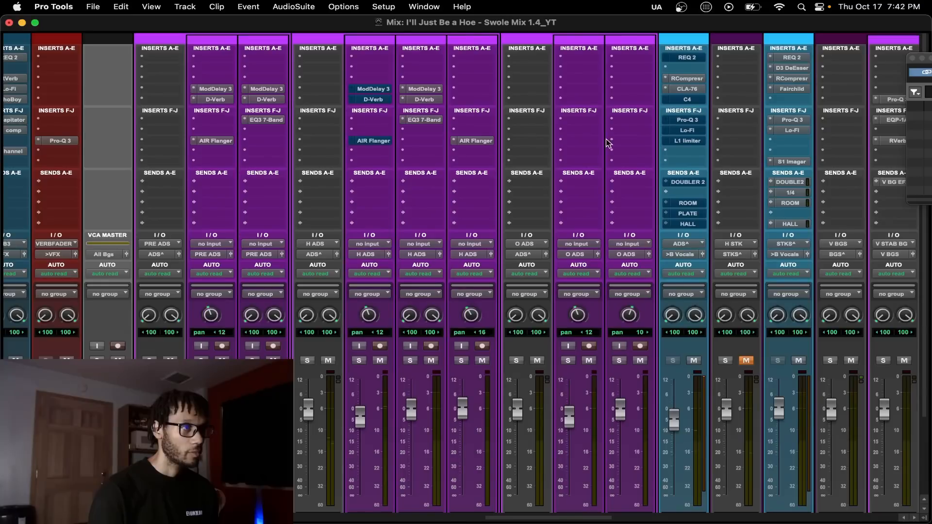
pyautogui.click(696, 141)
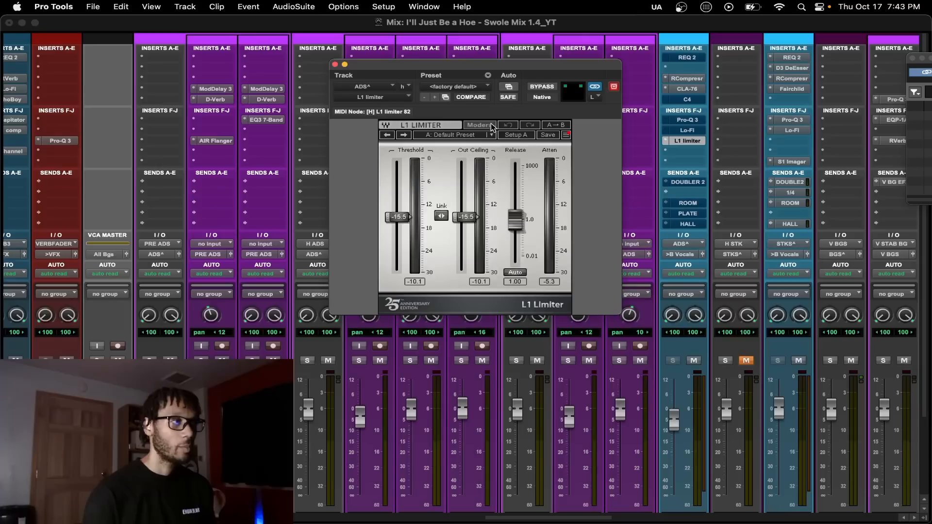
pyautogui.press('space')
pyautogui.click(335, 65)
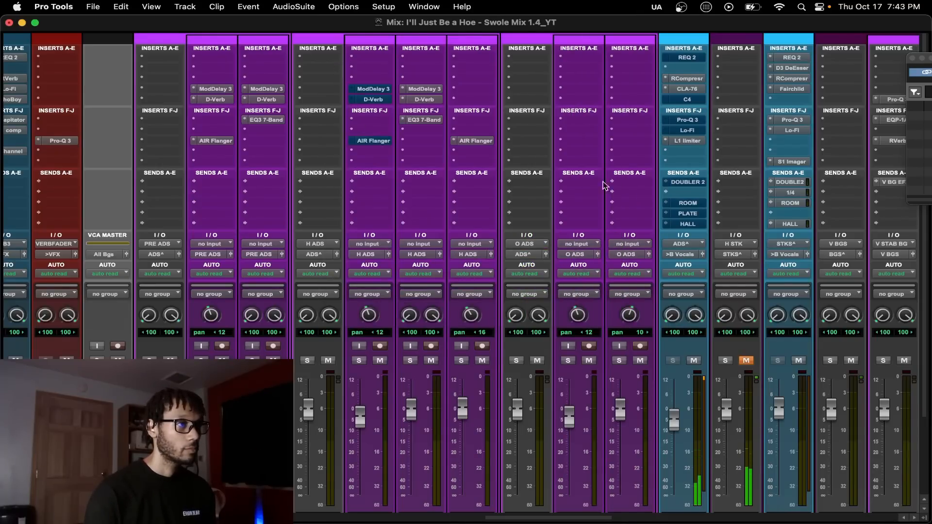
pyautogui.keyDown('super'); pyautogui.click(679, 90); pyautogui.keyUp('super')
pyautogui.keyDown('super'); pyautogui.click(682, 79); pyautogui.keyUp('super')
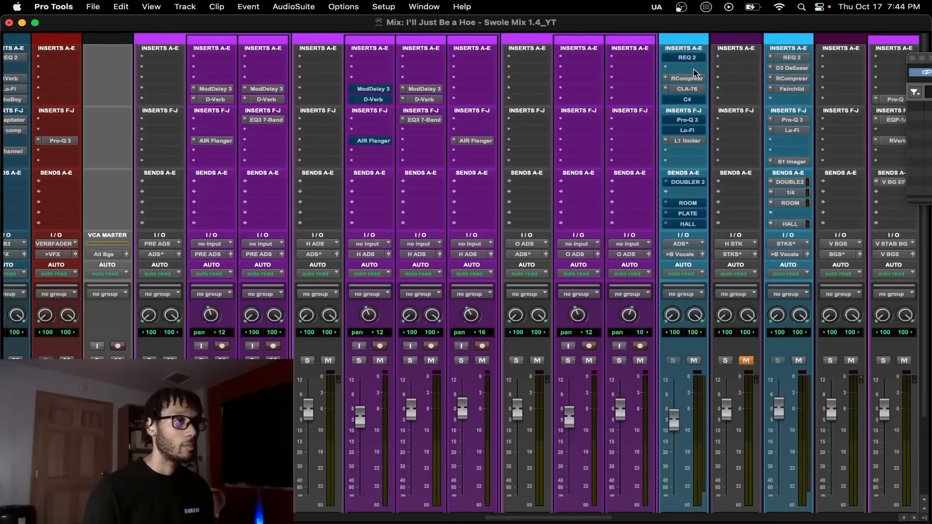
# Step: Reactivate the C4 multiband processor on the ADS^ bus during playback and close its plug-in window
pyautogui.click(688, 99)
pyautogui.moveTo(627, 68); pyautogui.dragTo(626, 83)
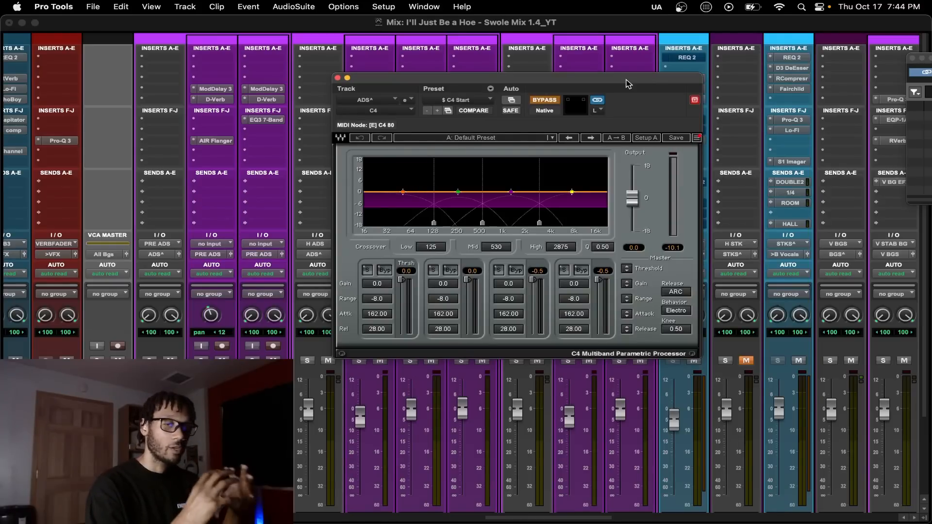
pyautogui.press('space')
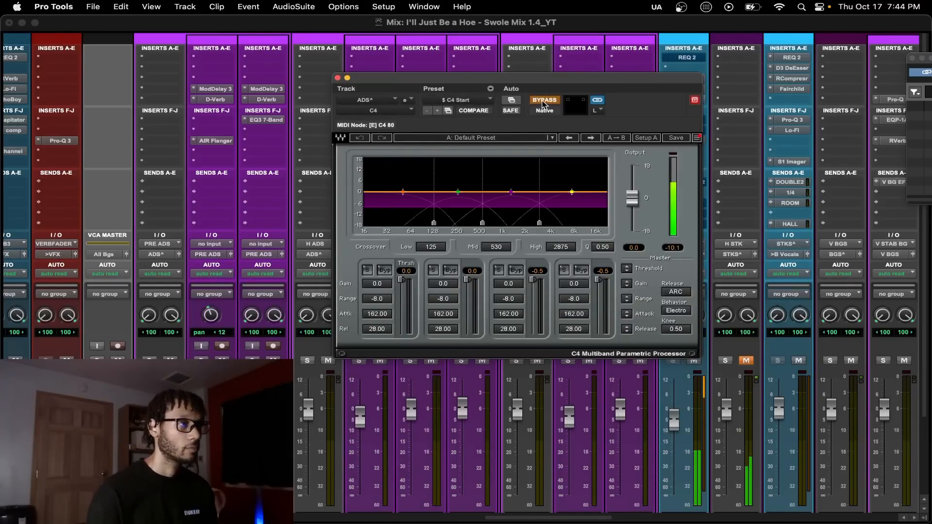
pyautogui.click(543, 100)
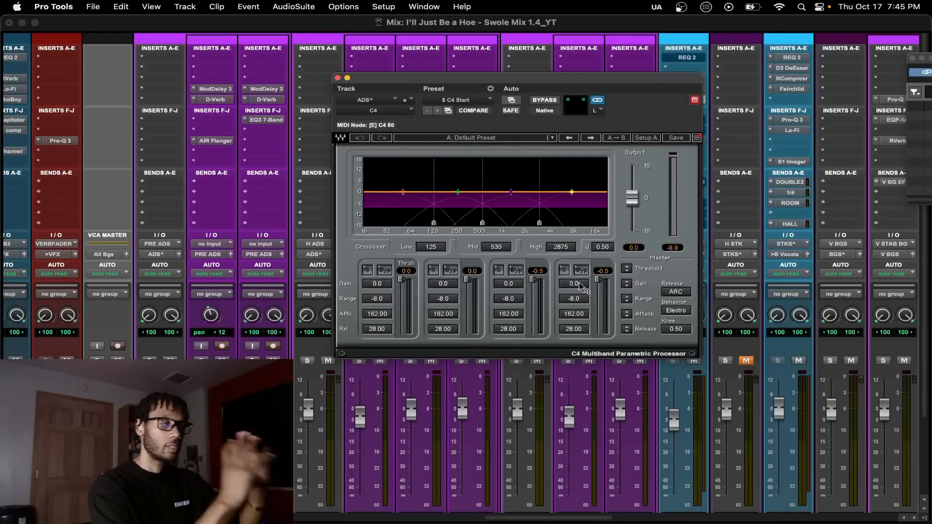
pyautogui.press('super+w')
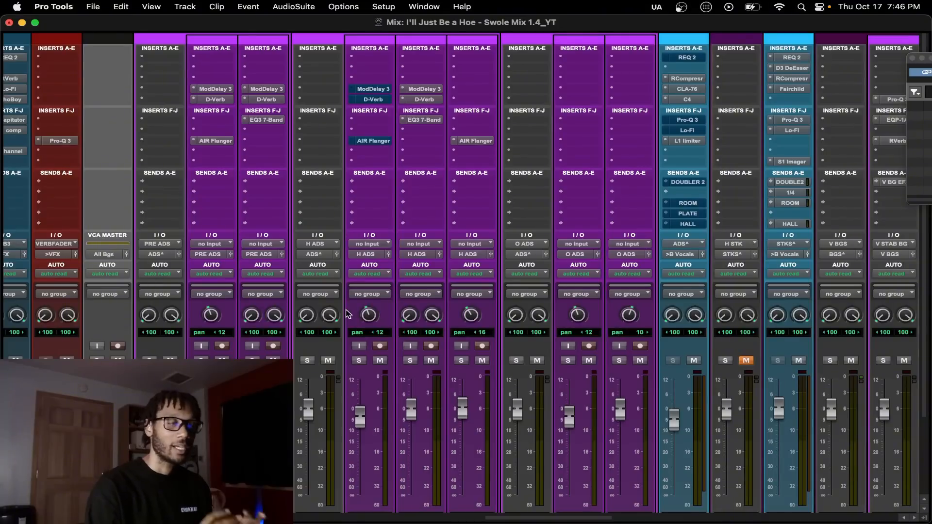
# Step: Review the C4, CLA-76 and RCompressor plug-in settings on the ADS^ bus
pyautogui.click(687, 99)
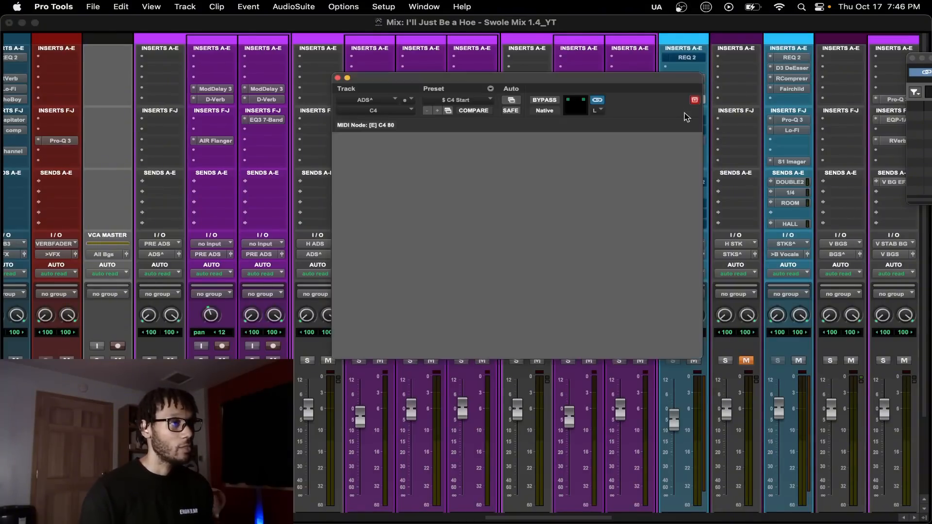
pyautogui.click(698, 90)
pyautogui.moveTo(661, 82); pyautogui.dragTo(593, 140)
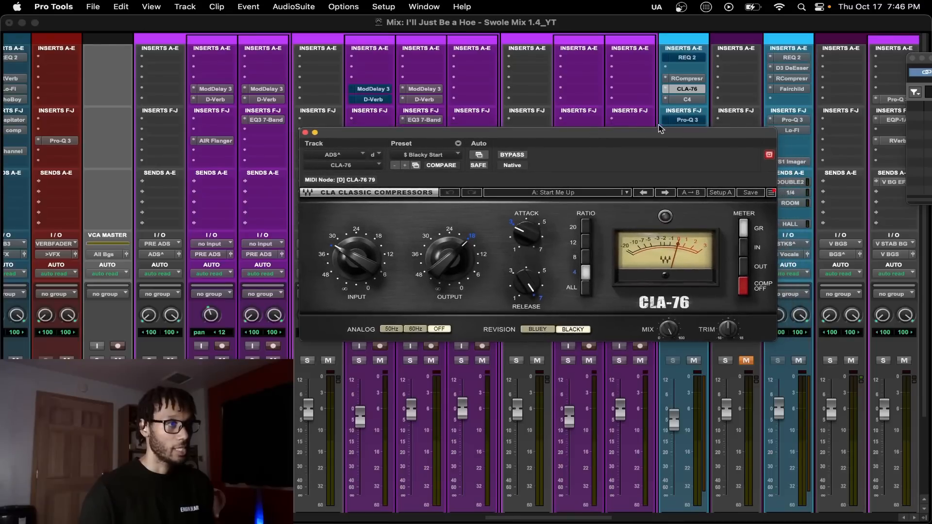
pyautogui.click(686, 79)
pyautogui.click(333, 128)
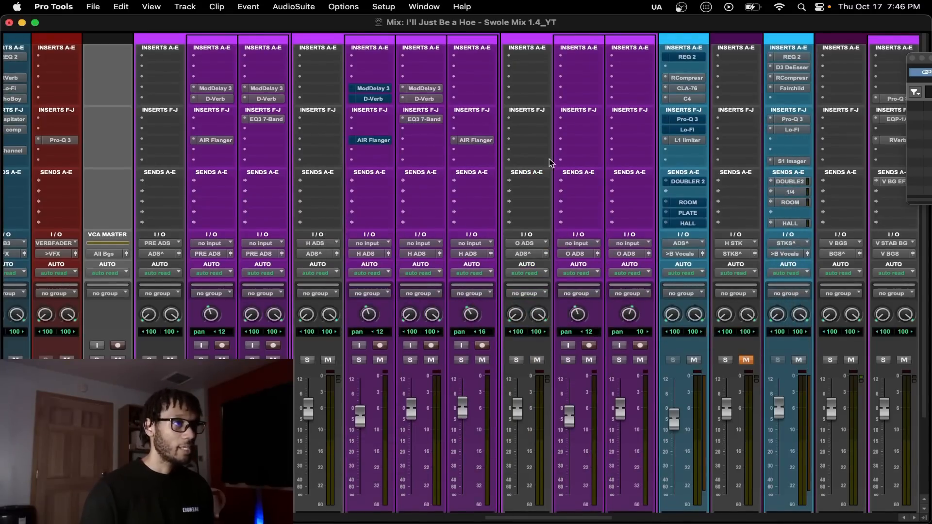
pyautogui.press('super+equal')
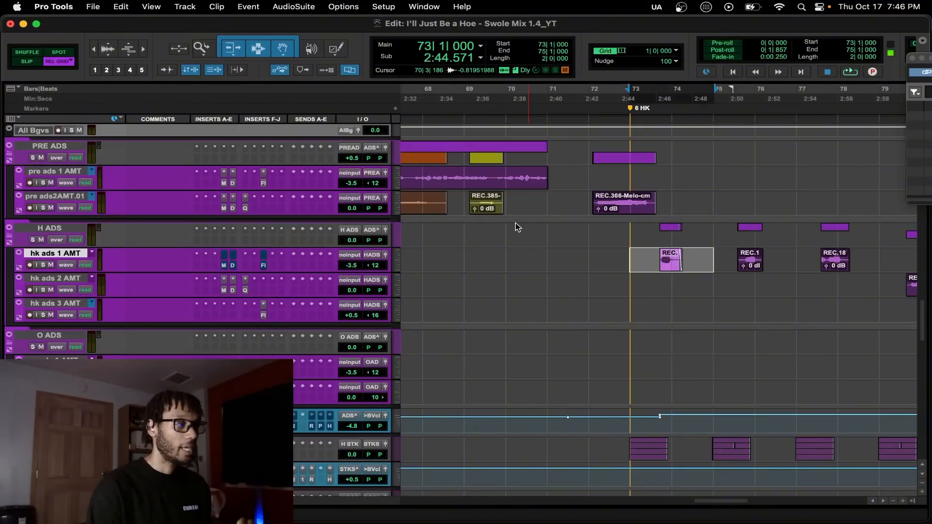
pyautogui.press('super+equal')
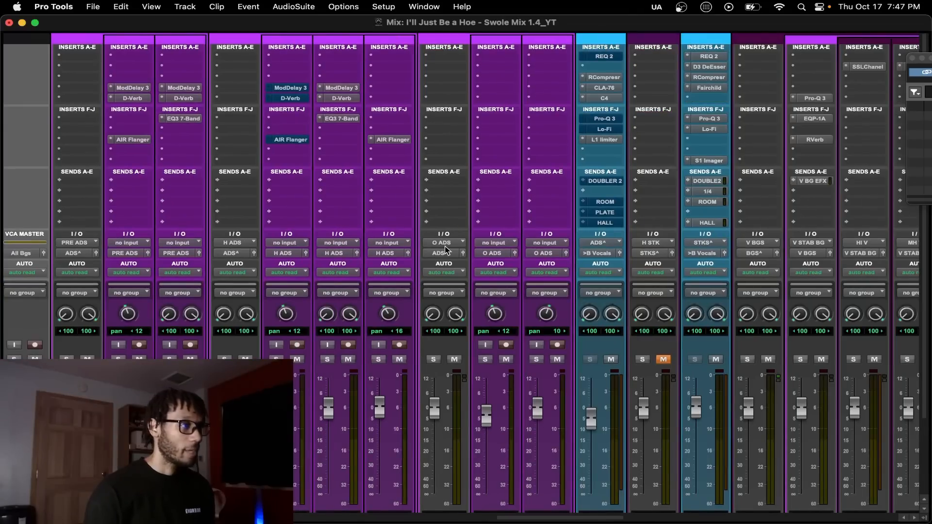
# Step: Switch to the Edit window and play the hook ad-libs from the 6 HK marker at bar 73
pyautogui.press('super+equal')
pyautogui.click(641, 283)
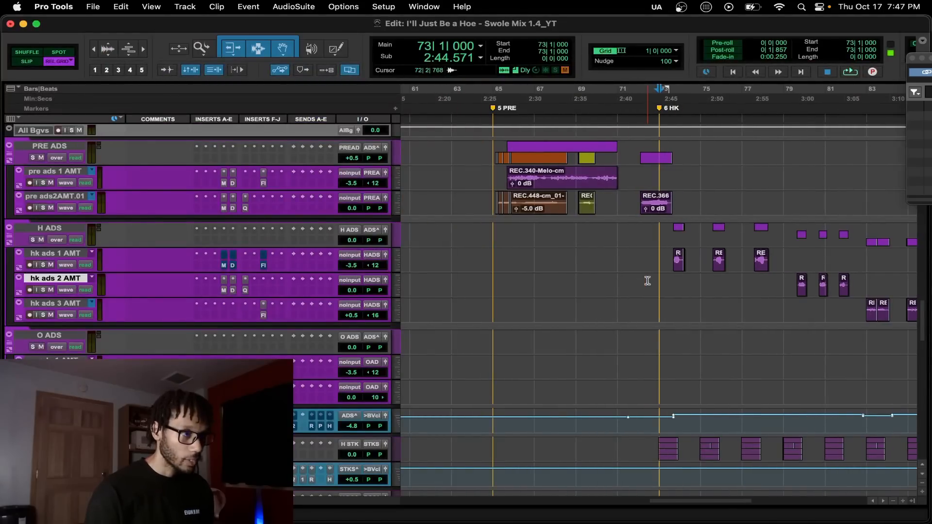
pyautogui.hscroll(3, 755, 309)
pyautogui.press('r')
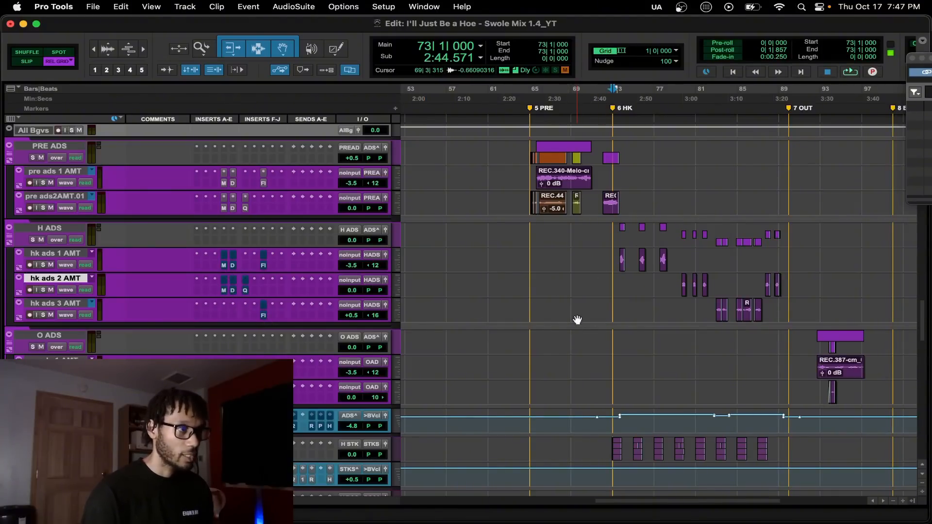
pyautogui.press('space')
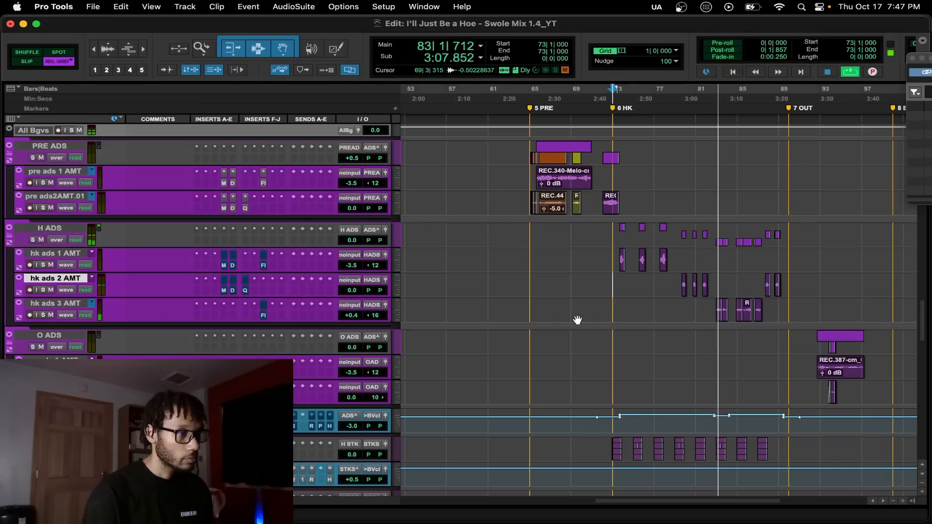
pyautogui.press('space')
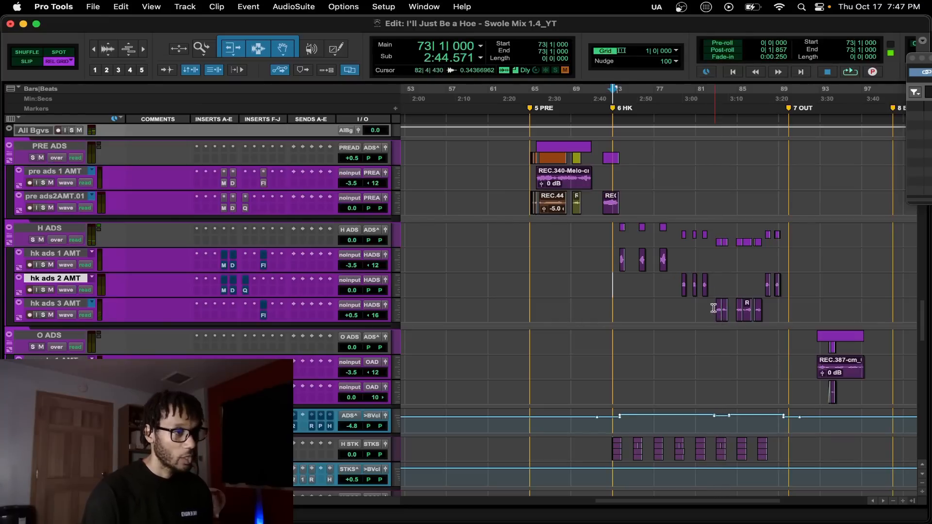
# Step: Solo the hk ads 3 AMT track, expand it to fill the Edit window and play it from bar 82
pyautogui.moveTo(714, 311); pyautogui.dragTo(781, 315)
pyautogui.hotkey('shift', 's')
pyautogui.press('Tab')
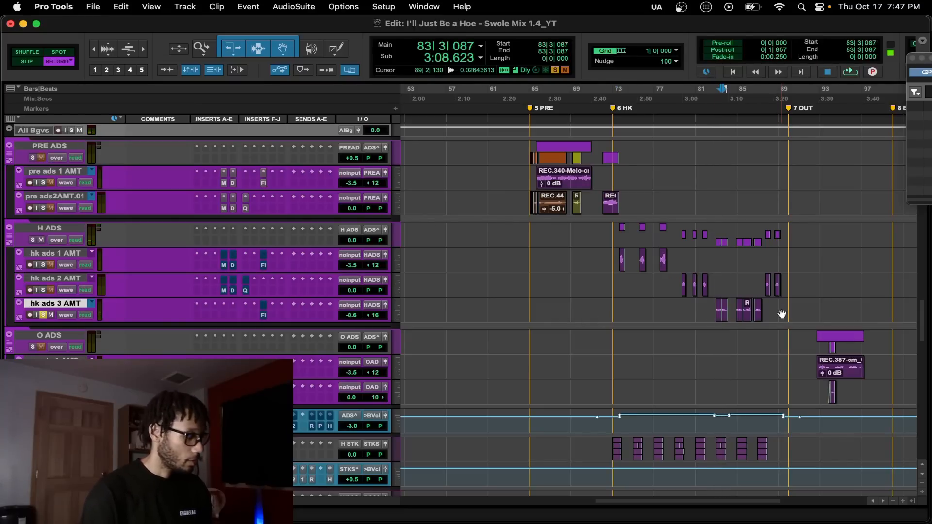
pyautogui.press('e')
pyautogui.click(559, 292)
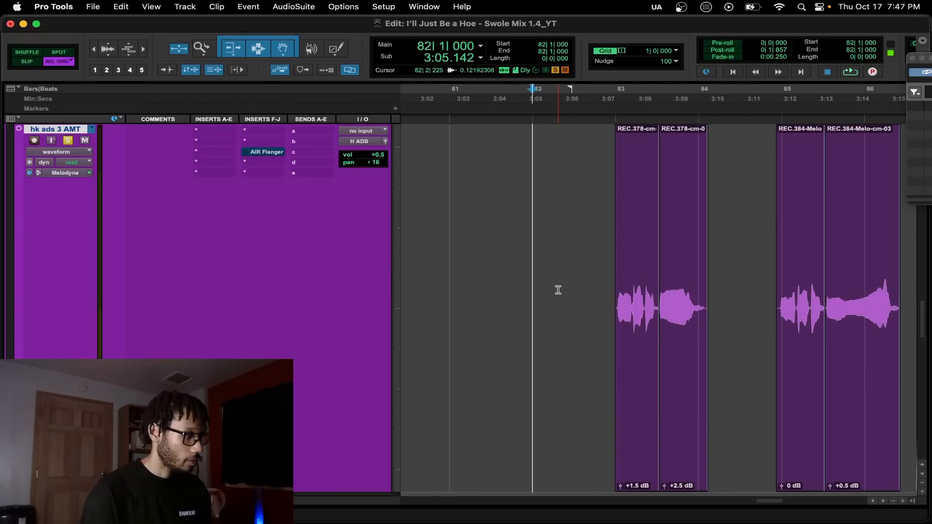
pyautogui.press('space')
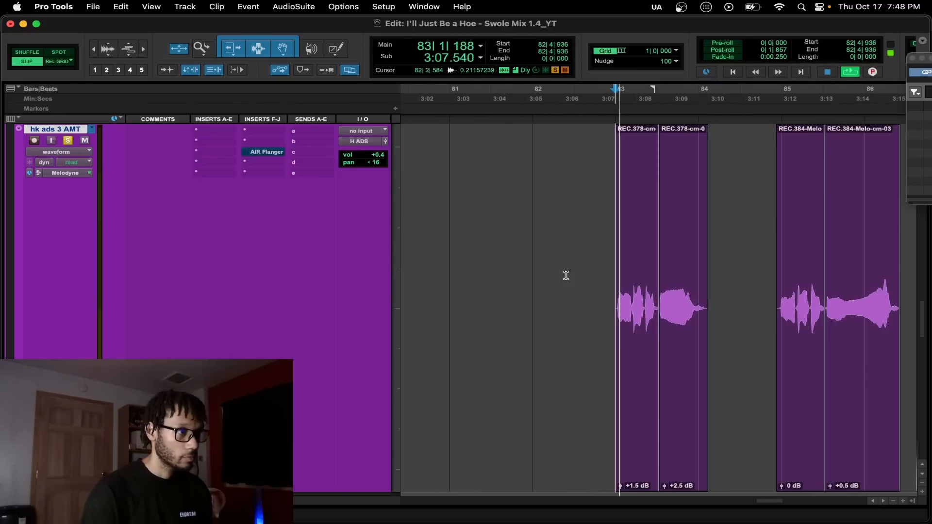
# Step: Show the clip gain line around bar 83 and switch the hk ads 3 AMT track to its volume automation view
pyautogui.press('t')
pyautogui.press('t')
pyautogui.press('space')
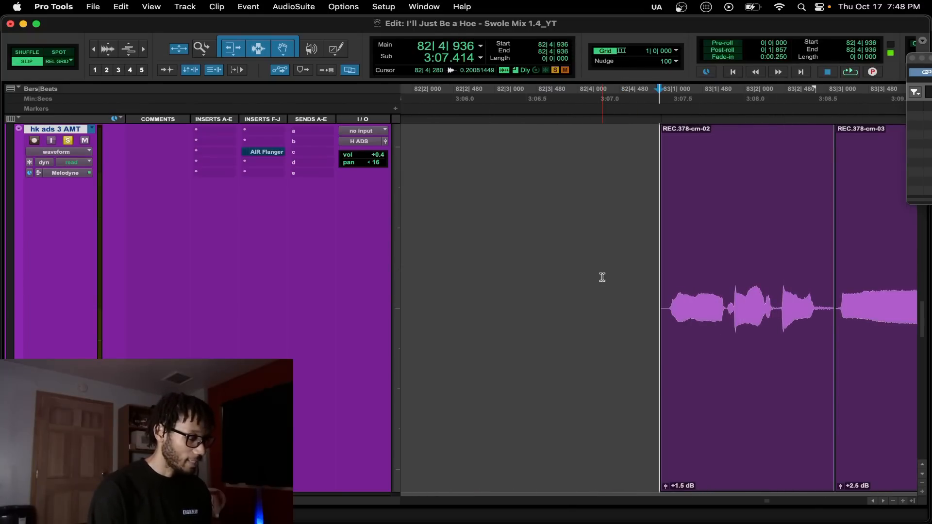
pyautogui.hotkey('ctrl', 'shift', '-')
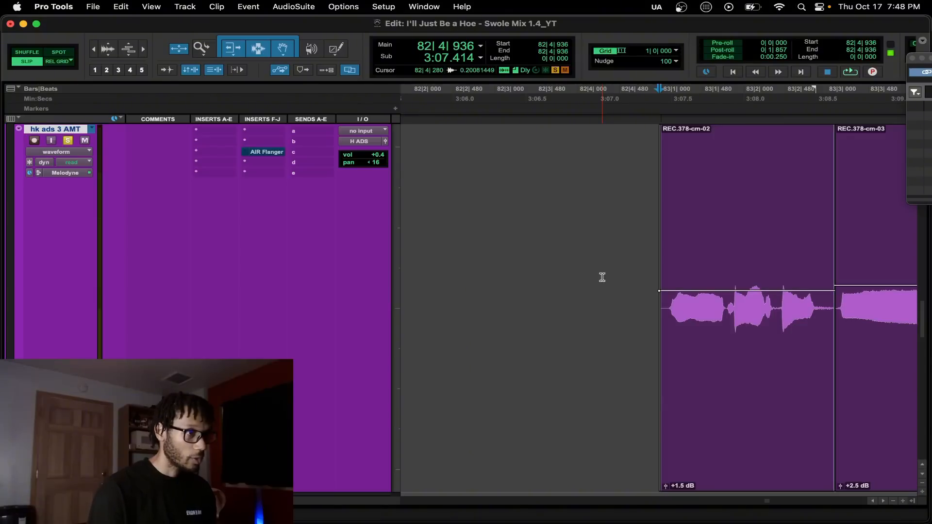
pyautogui.hotkey('ctrl', '-')
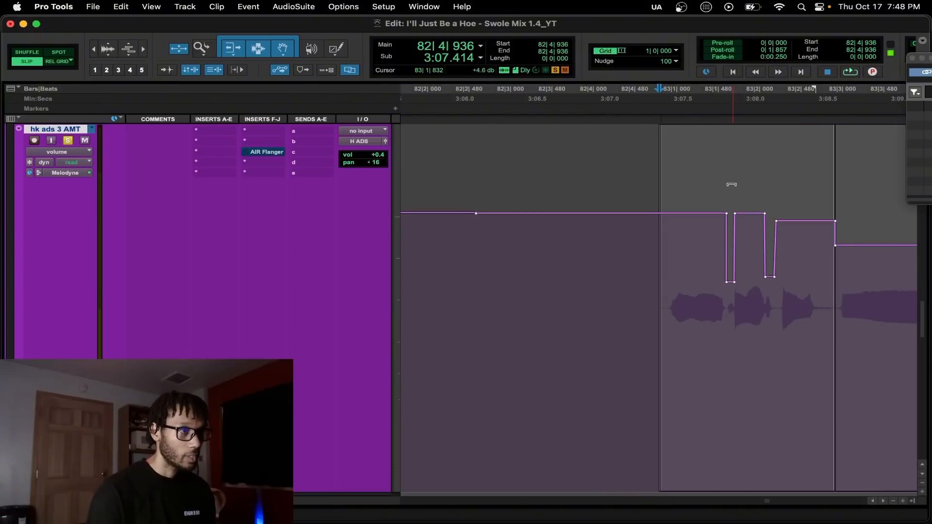
# Step: Delete the volume automation dips between the words of the ad-lib phrase at bar 83
pyautogui.click(716, 281)
pyautogui.press('t')
pyautogui.press('t')
pyautogui.press('r')
pyautogui.click(518, 280)
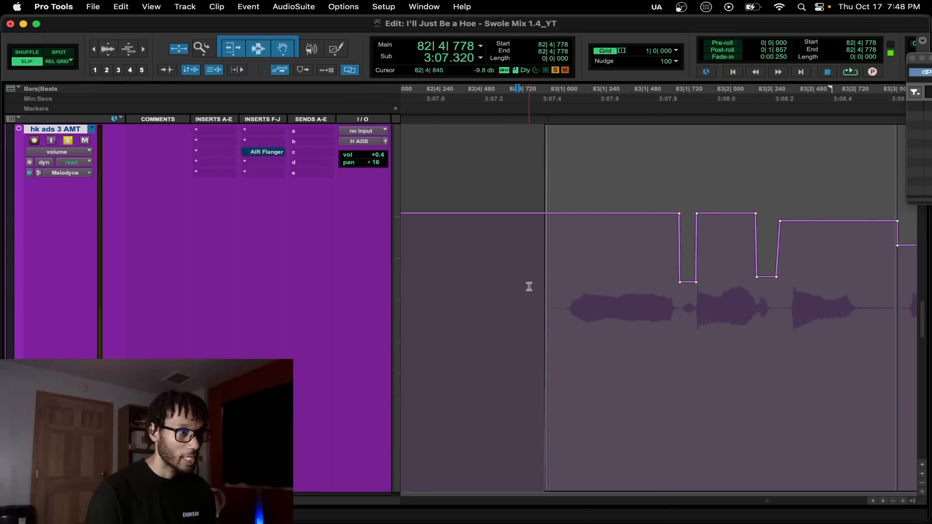
pyautogui.hscroll(1, 573, 306)
pyautogui.moveTo(626, 264); pyautogui.dragTo(804, 272)
pyautogui.press('Delete')
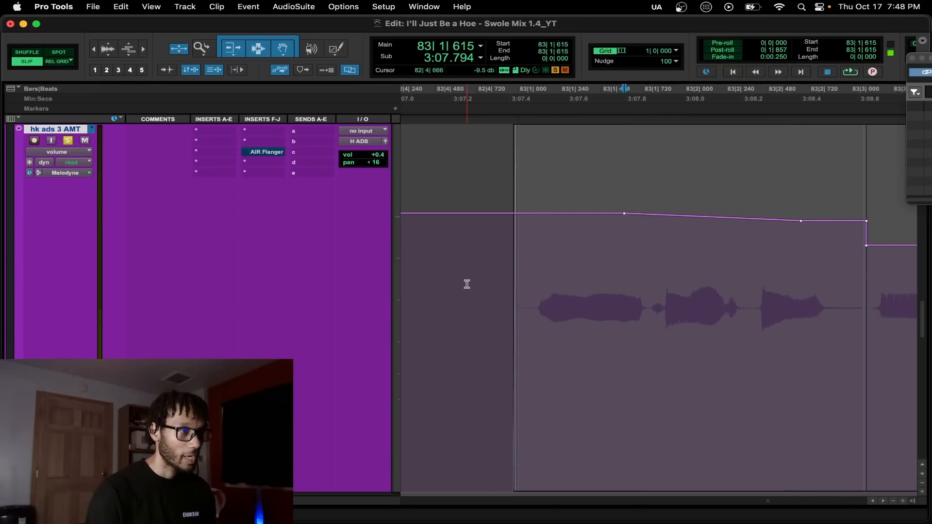
# Step: Play the bar 83 phrase soloed without its volume dips and undo their deletion
pyautogui.click(466, 284)
pyautogui.press('space')
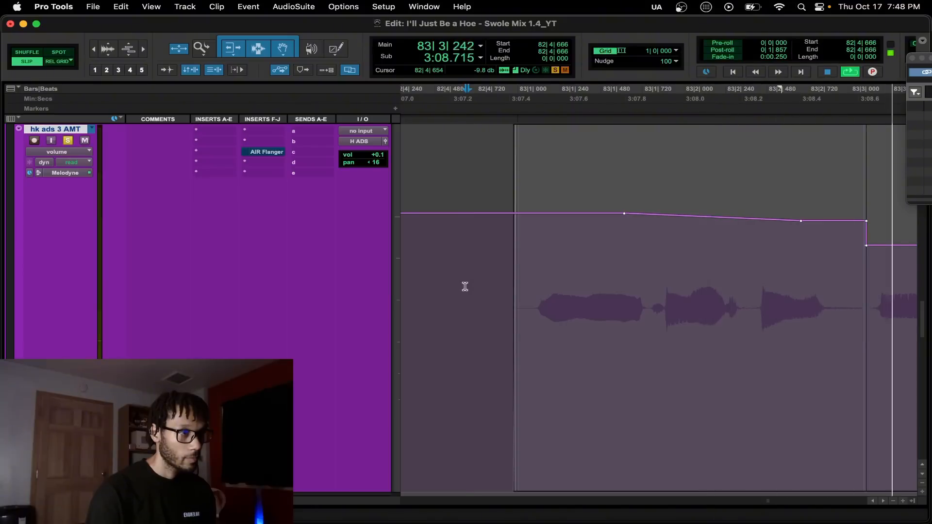
pyautogui.press('space')
pyautogui.press('super+z')
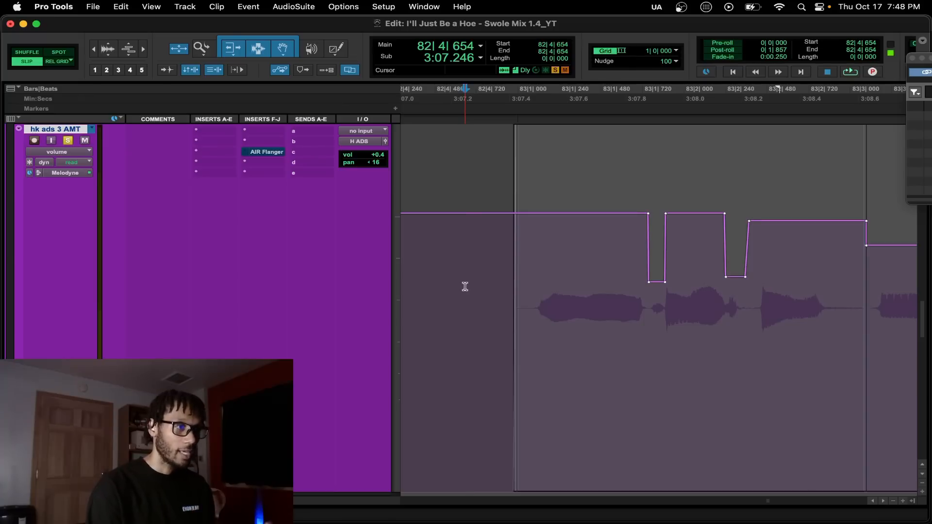
# Step: Play the bar 83 phrase in the full mix with its volume dips removed and restore the dips
pyautogui.press('super+bracketleft')
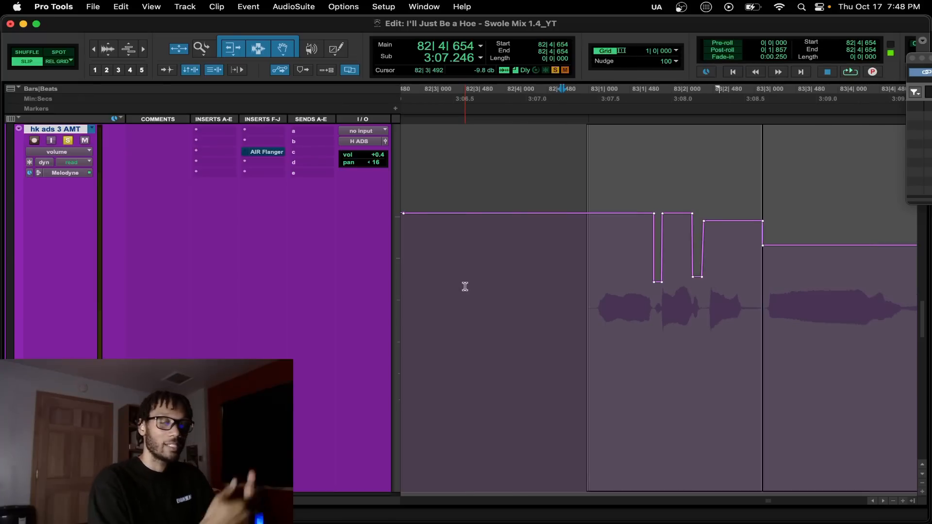
pyautogui.press('space')
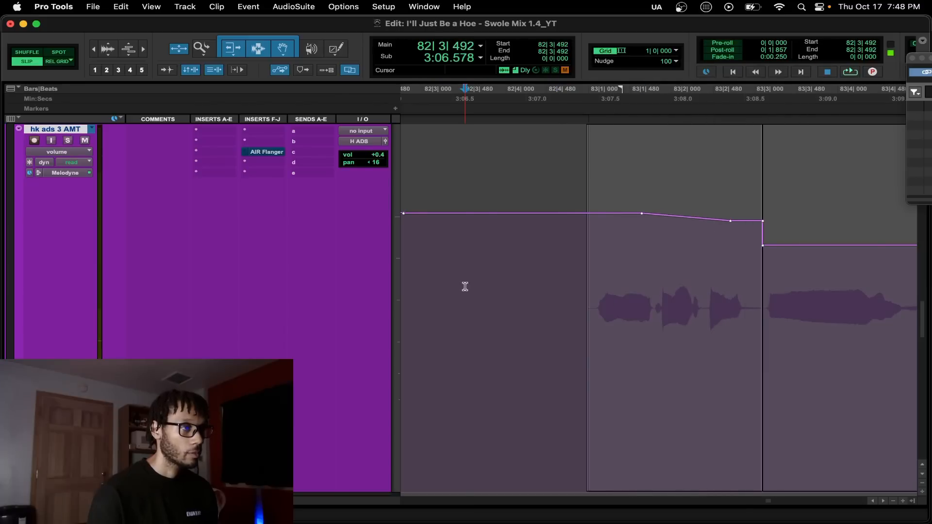
pyautogui.press('space')
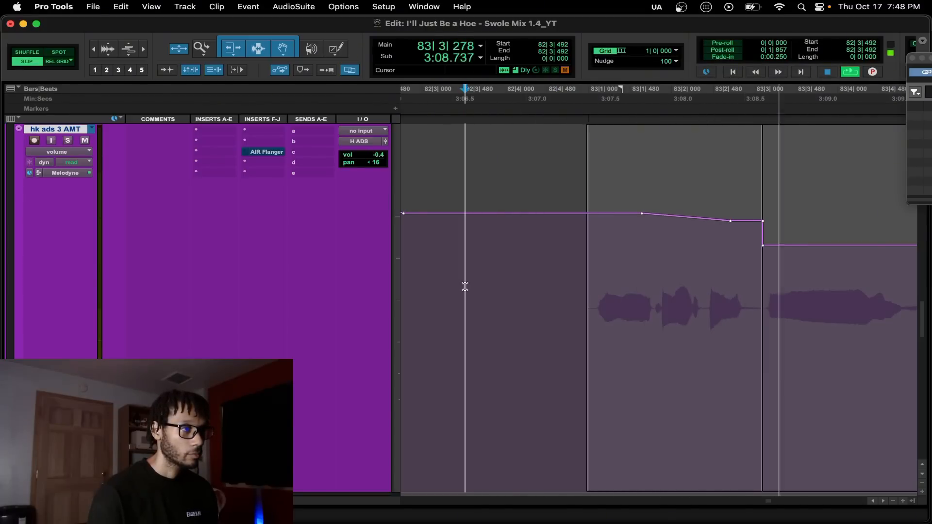
pyautogui.press('space')
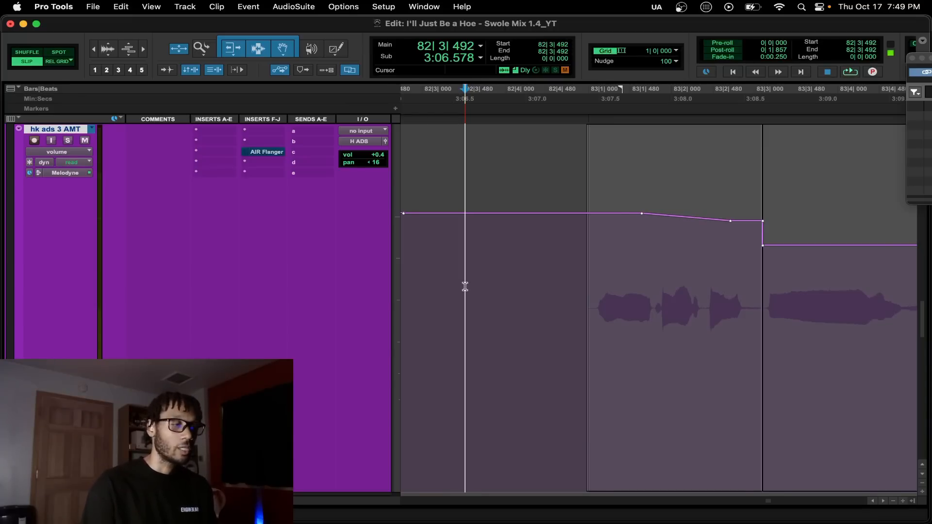
pyautogui.press('super+z')
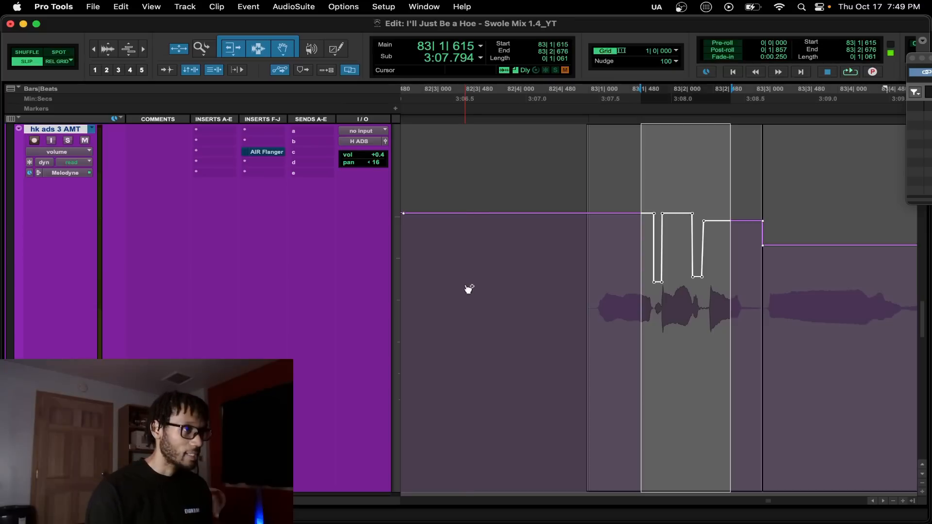
pyautogui.click(487, 280)
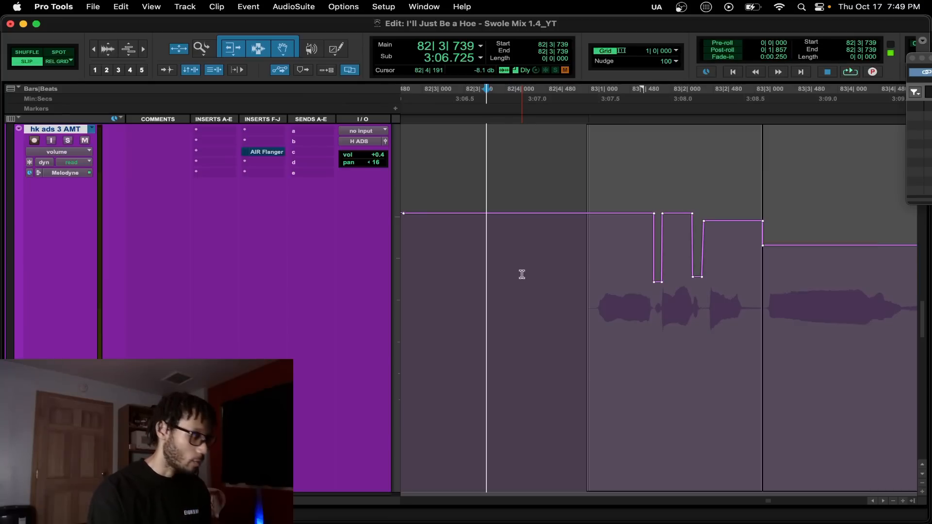
# Step: Compare the bar 83 phrase in the full mix without and with its volume dips, ending with the dips restored
pyautogui.press('super+z')
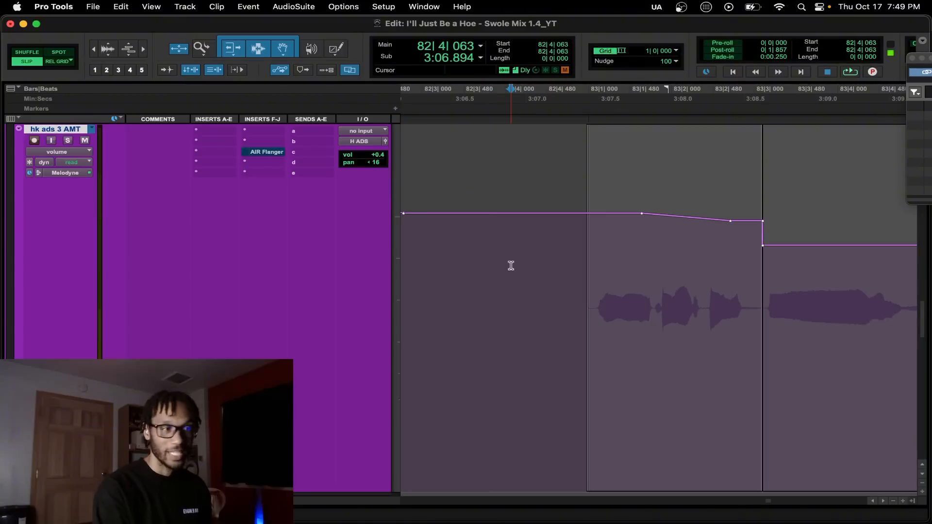
pyautogui.click(511, 266)
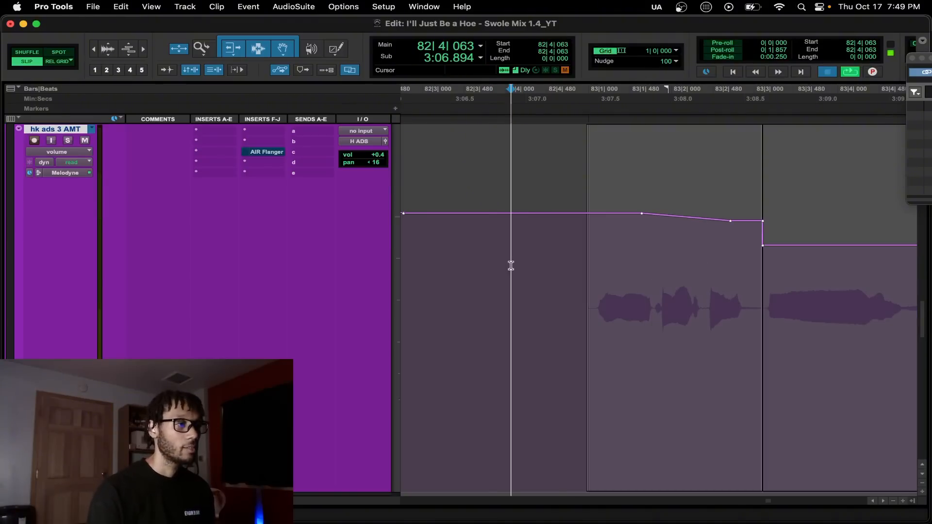
pyautogui.press('space')
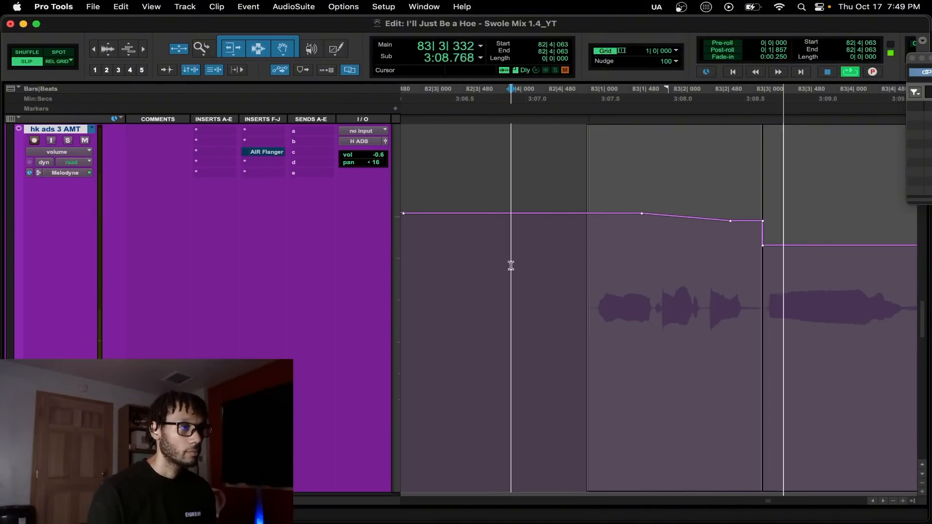
pyautogui.press('space')
pyautogui.press('super+shift+z')
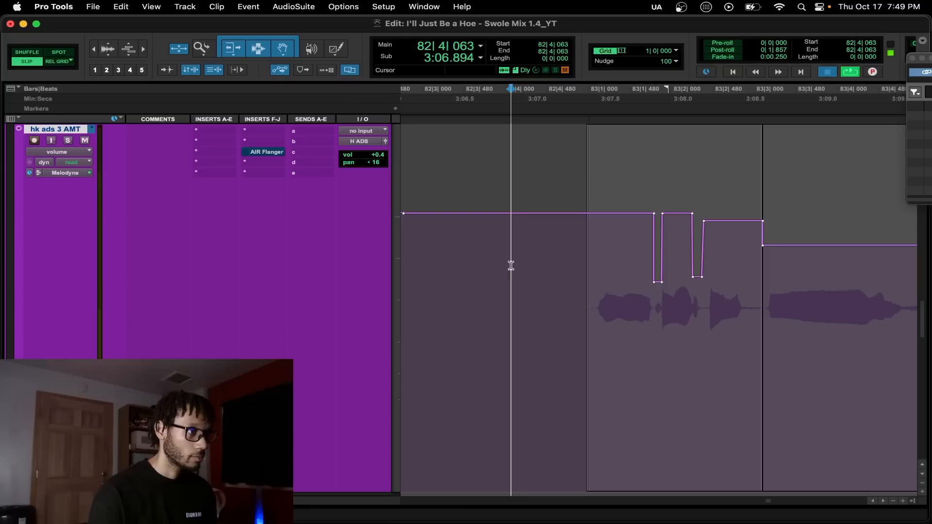
pyautogui.press('space')
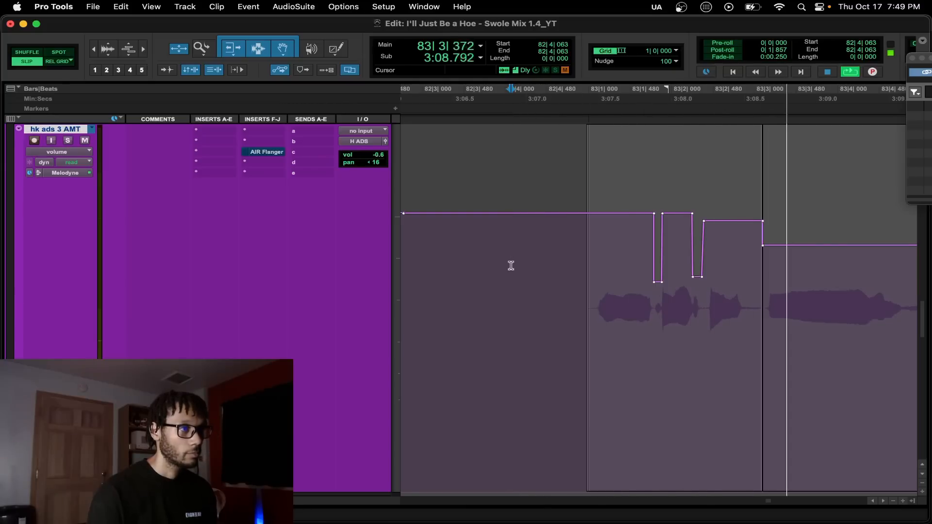
pyautogui.press('space')
# Step: Play the following ad-lib phrases in the full mix from just before bar 85
pyautogui.press('super+bracketleft')
pyautogui.press('super+bracketleft')
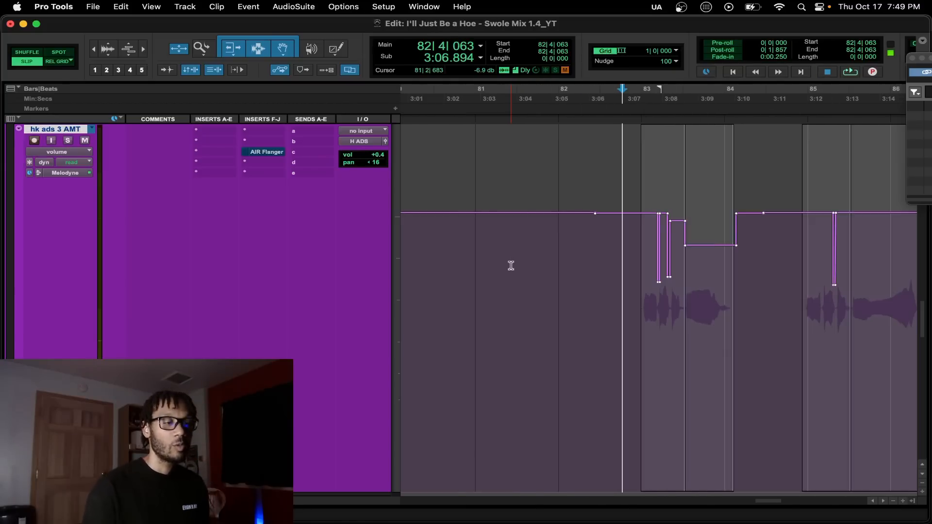
pyautogui.click(783, 269)
pyautogui.press('super+bracketright')
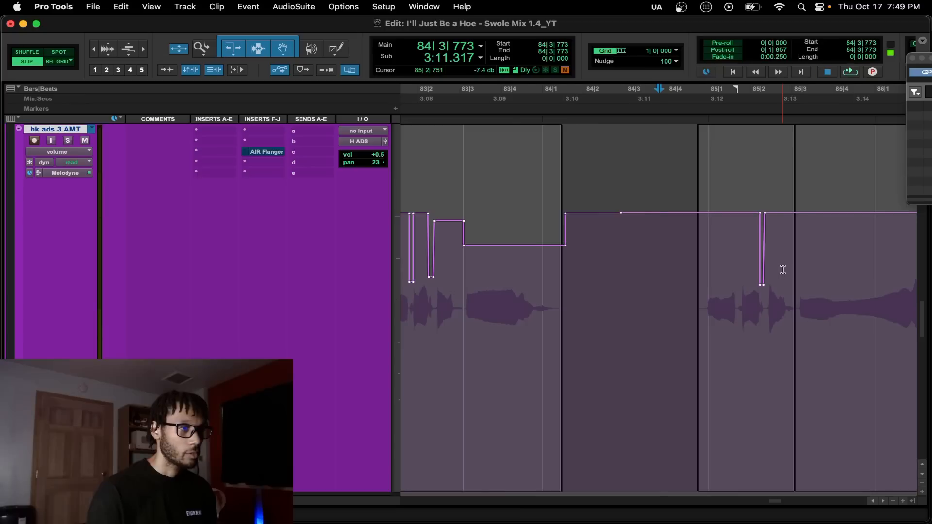
pyautogui.press('space')
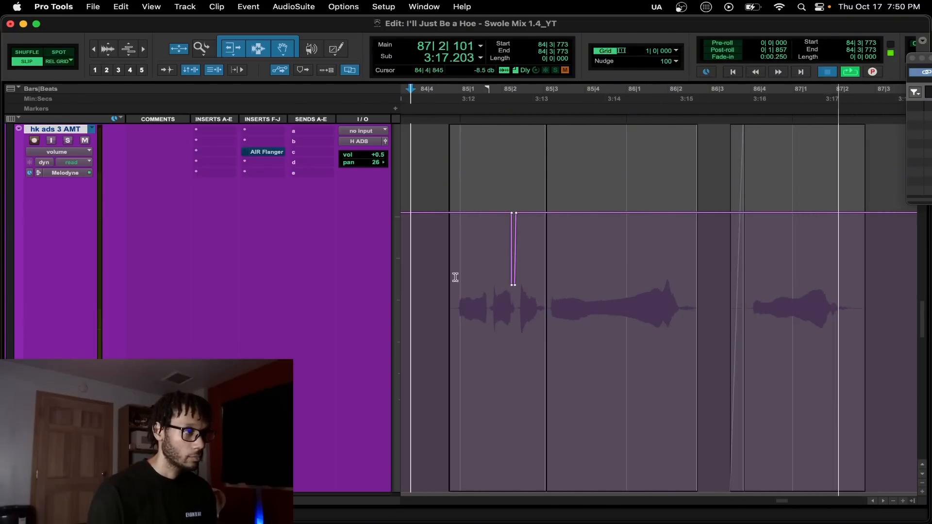
pyautogui.press('space')
# Step: Play the bar 85 phrase with its volume dip removed and undo the removal
pyautogui.hscroll(-2, 491, 291)
pyautogui.click(494, 286)
pyautogui.press('space')
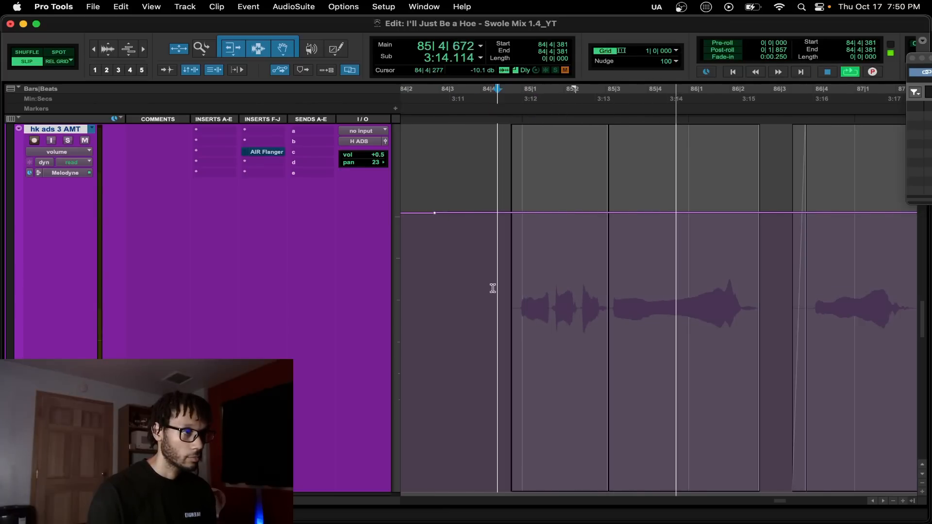
pyautogui.press('space')
pyautogui.press('super+z')
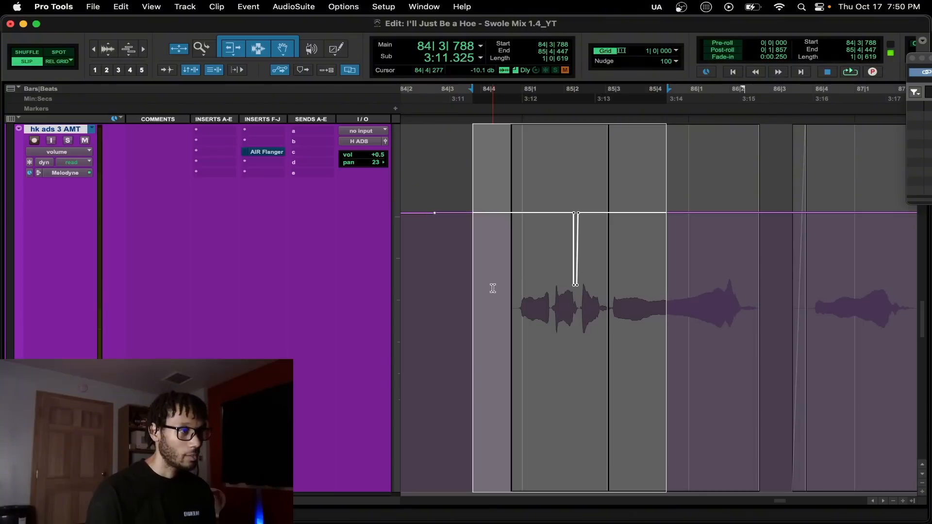
pyautogui.click(493, 289)
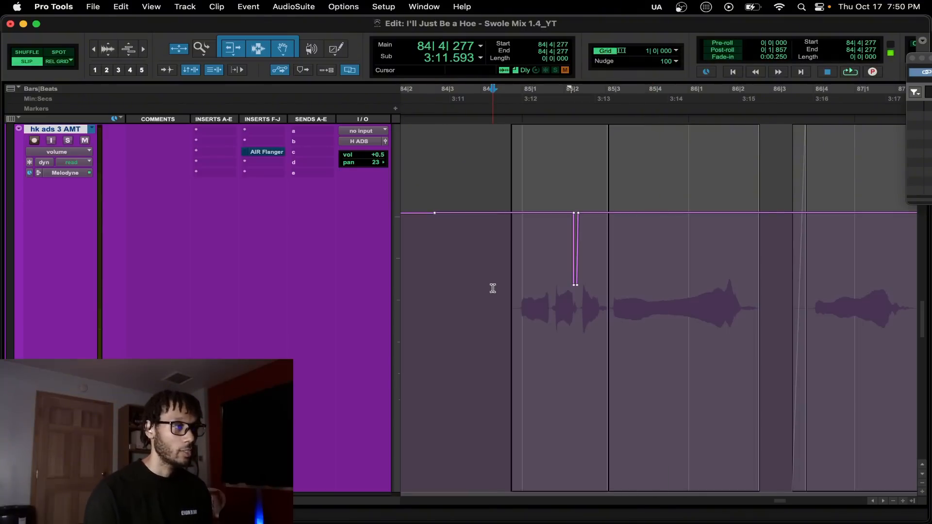
# Step: Replay the bar 85 phrase with its volume dip in place and return the cursor to just before the phrase
pyautogui.scroll(2, 493, 289)
pyautogui.hscroll(-2, 493, 288)
pyautogui.scroll(-1, 493, 289)
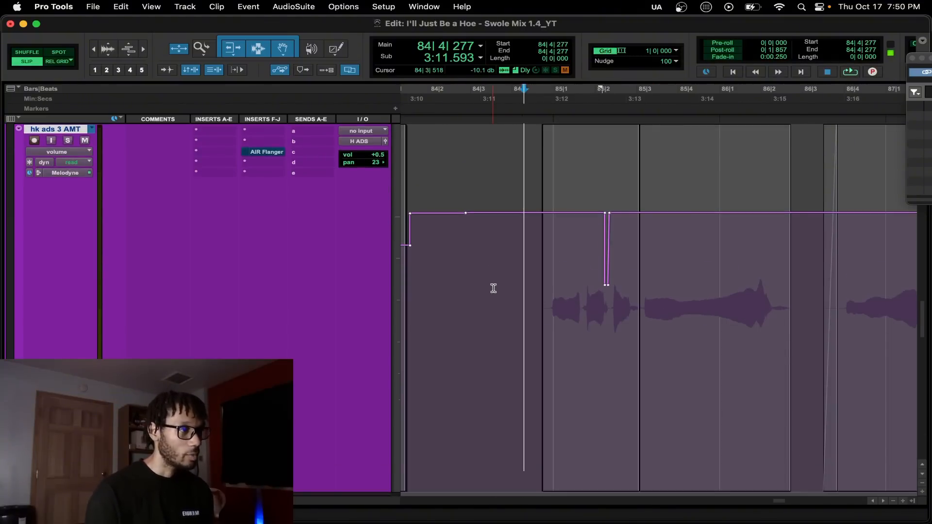
pyautogui.click(526, 271)
pyautogui.press('space')
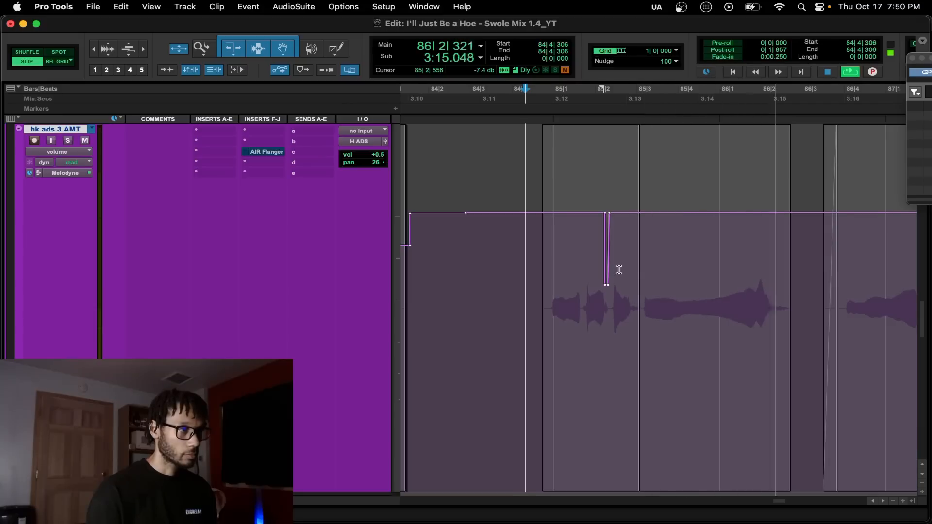
pyautogui.press('space')
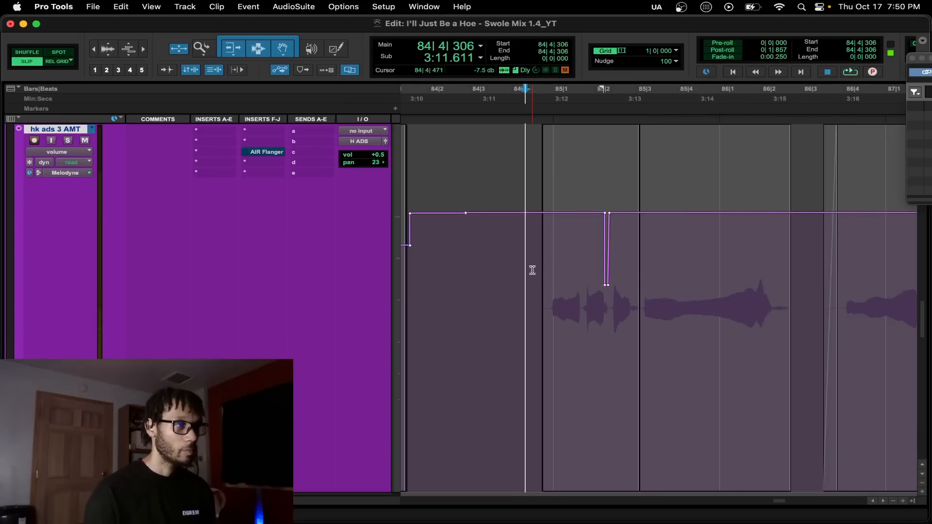
pyautogui.moveTo(533, 270); pyautogui.dragTo(637, 277)
pyautogui.click(531, 270)
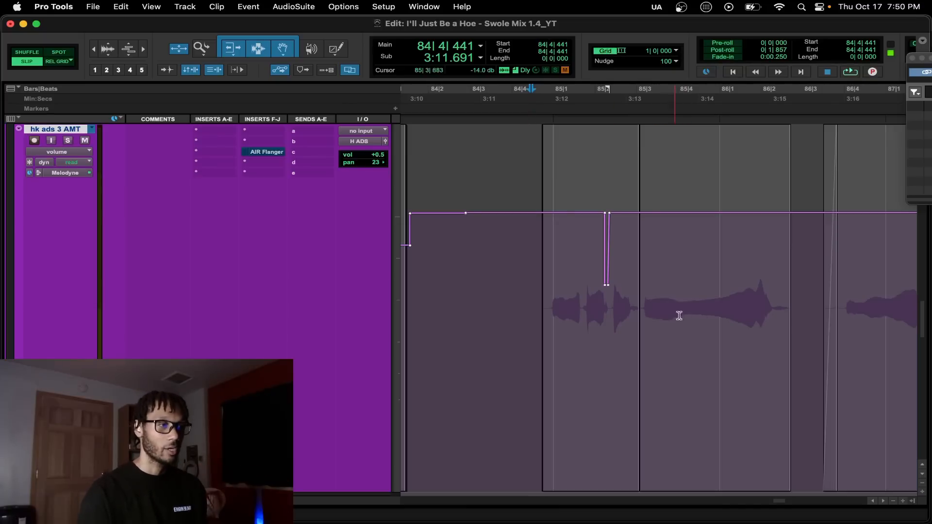
# Step: Delete the bar 85 volume dip on hk ads 3 AMT, play the phrase without it, and undo the deletion
pyautogui.moveTo(524, 291); pyautogui.dragTo(811, 312)
pyautogui.press('BackSpace')
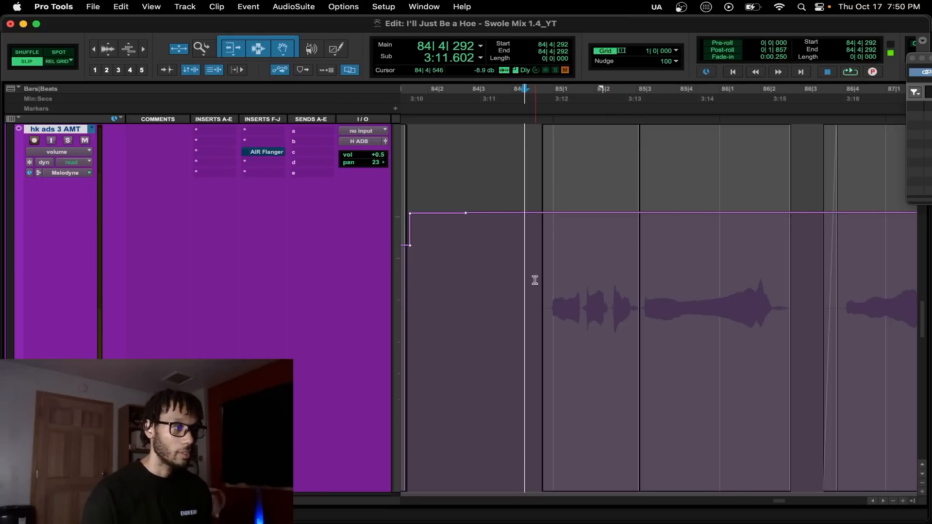
pyautogui.press('space')
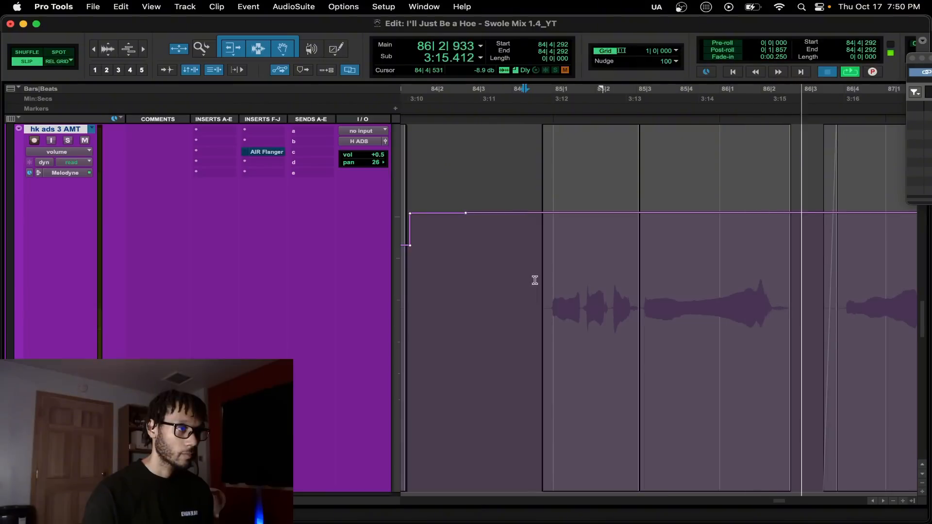
pyautogui.press('space')
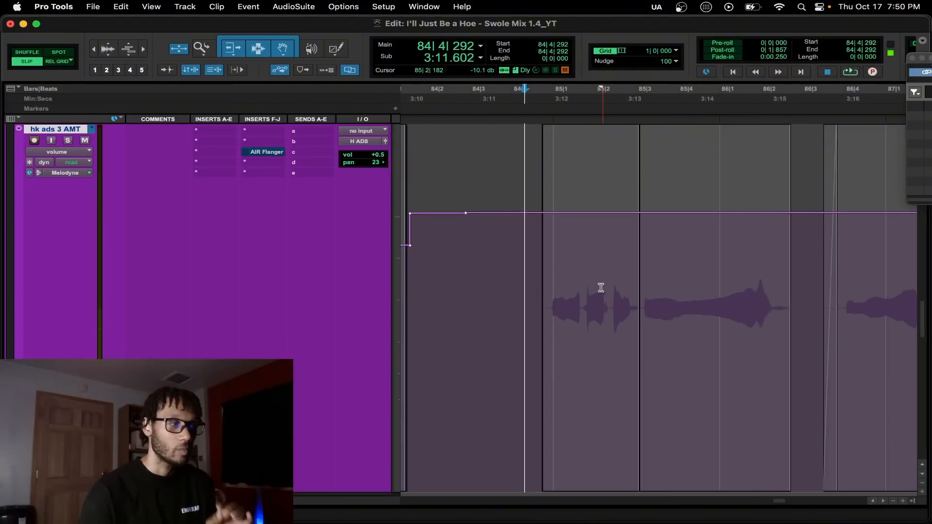
pyautogui.press('super+z')
pyautogui.click(514, 272)
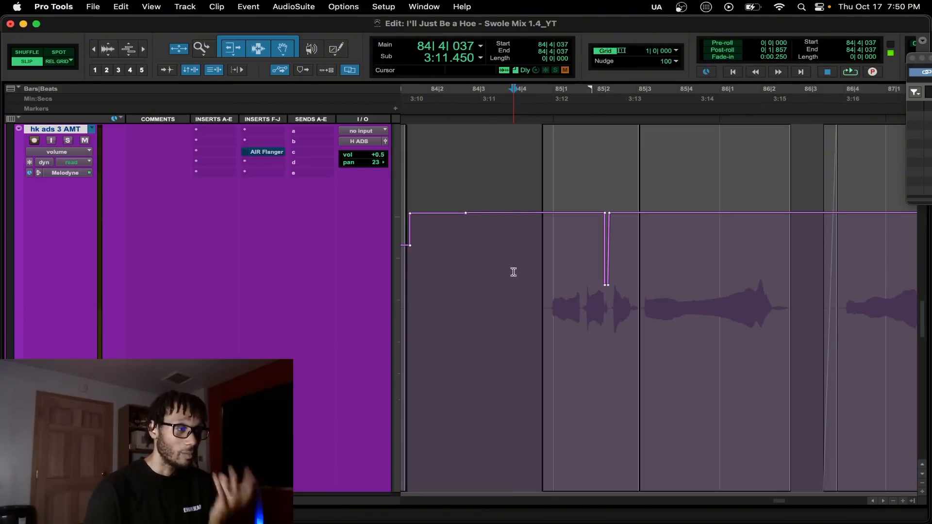
# Step: Return to the full track overview and play the opening of the 6 HK hook in the full mix from bar 73
pyautogui.press('e')
pyautogui.press('r')
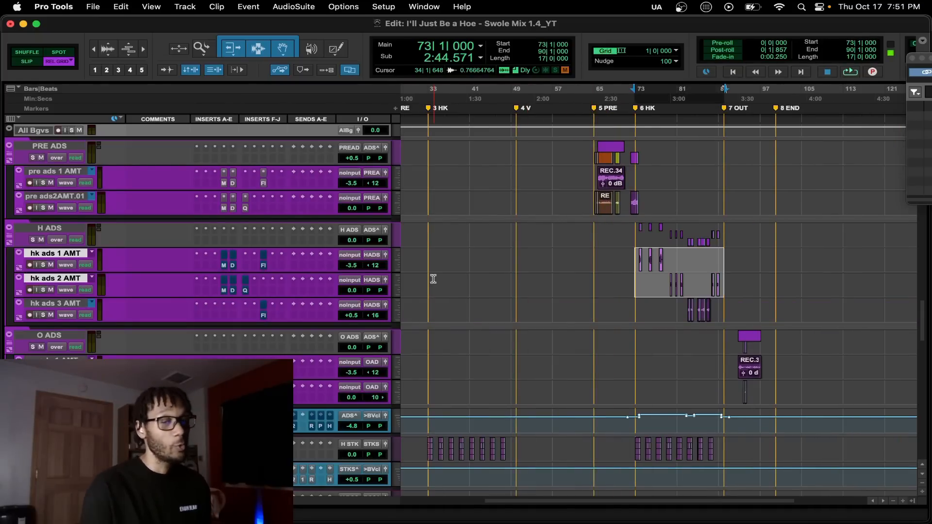
pyautogui.press('t')
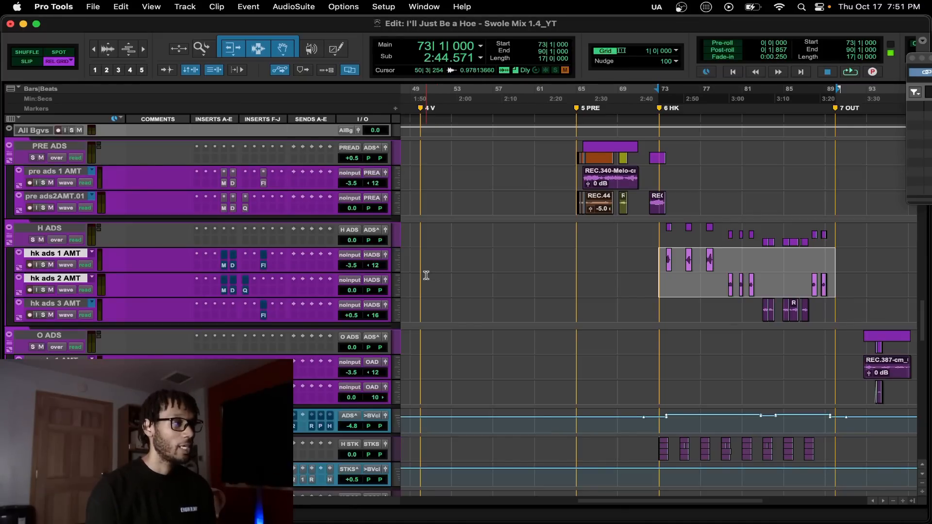
pyautogui.scroll(7, 437, 278)
pyautogui.press('space')
pyautogui.hscroll(5, 481, 380)
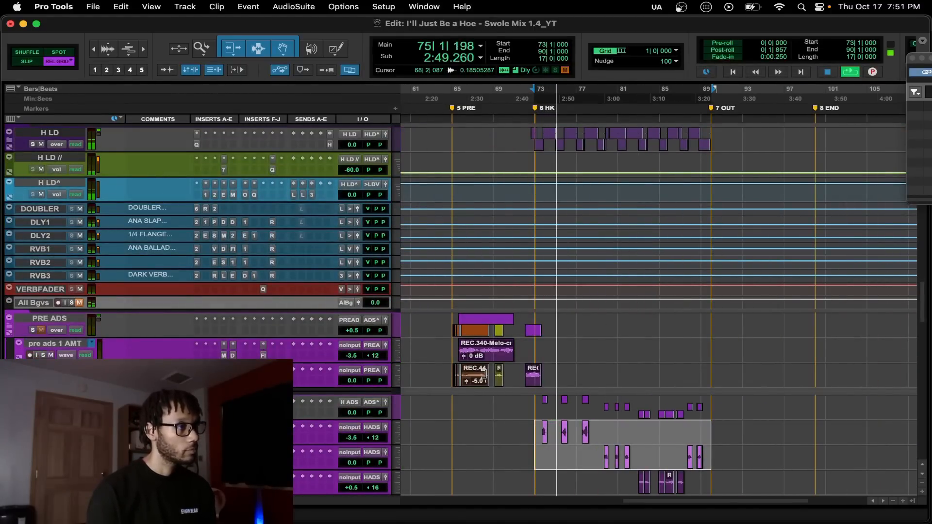
pyautogui.press('space')
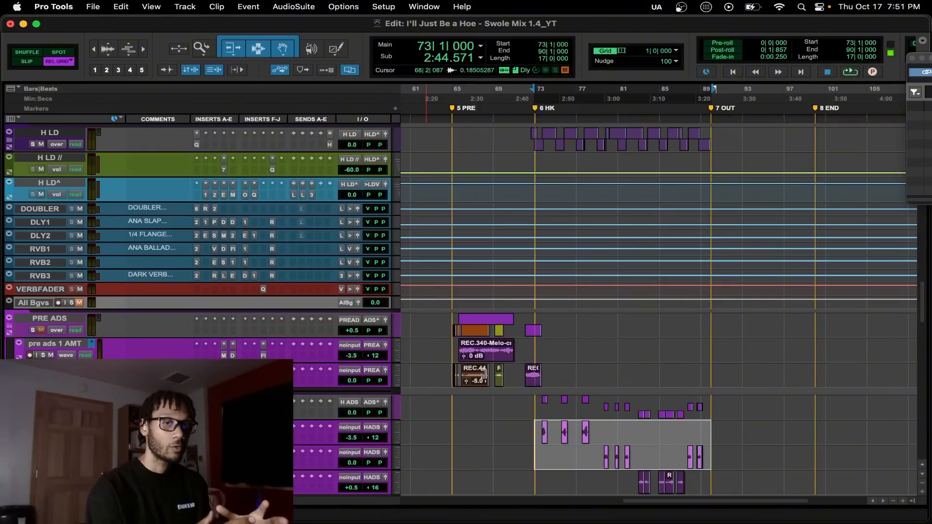
# Step: Enable the REQ 2 equalizer on the ADS^ bus in the mixer and compare playback with it bypassed and active
pyautogui.scroll(-5, 484, 374)
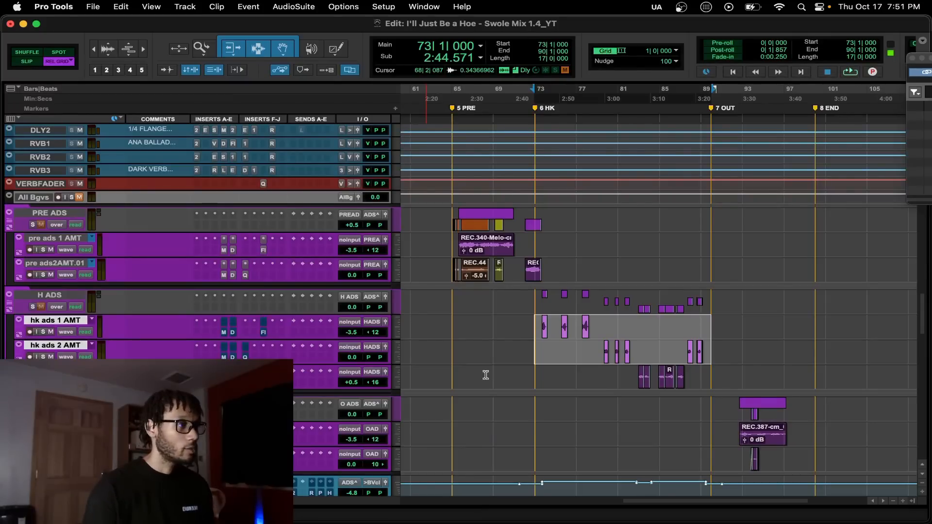
pyautogui.press('super+equal')
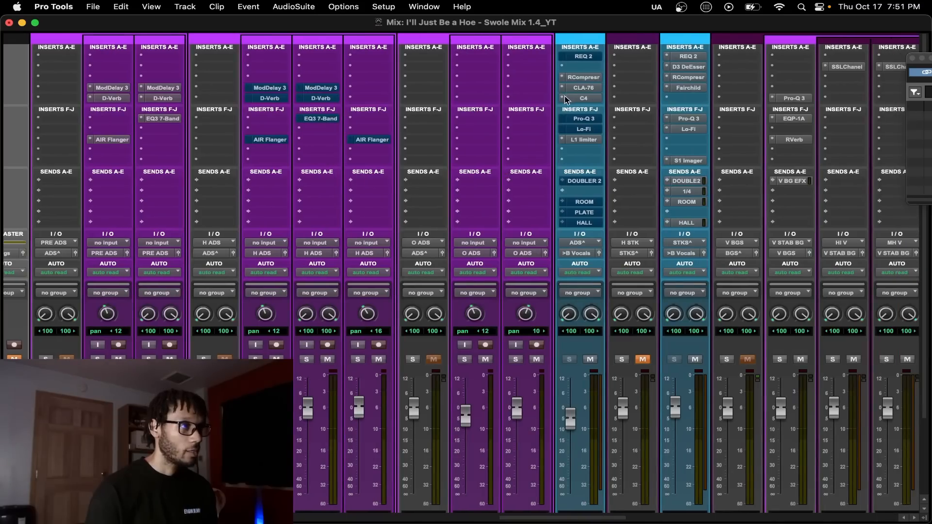
pyautogui.click(572, 55)
pyautogui.moveTo(529, 128); pyautogui.dragTo(553, 74)
pyautogui.press('super+equal')
pyautogui.click(893, 106)
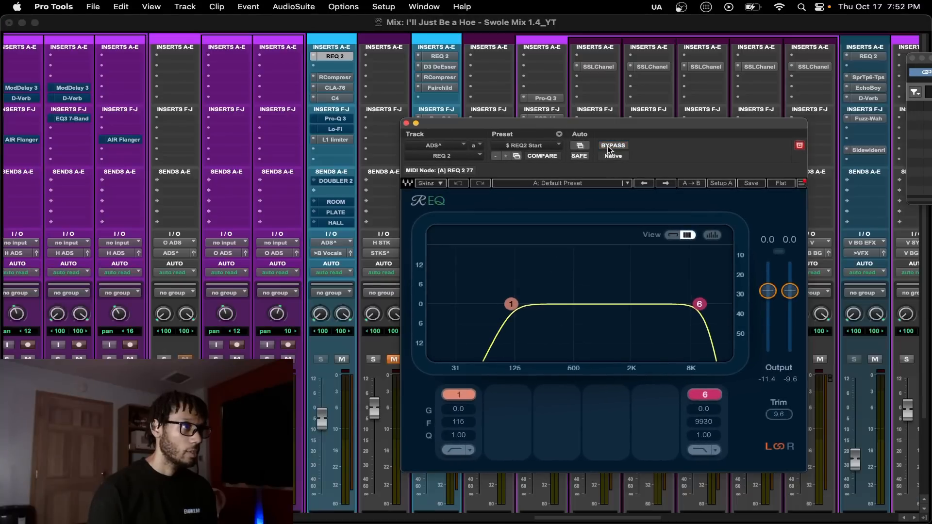
pyautogui.click(608, 146)
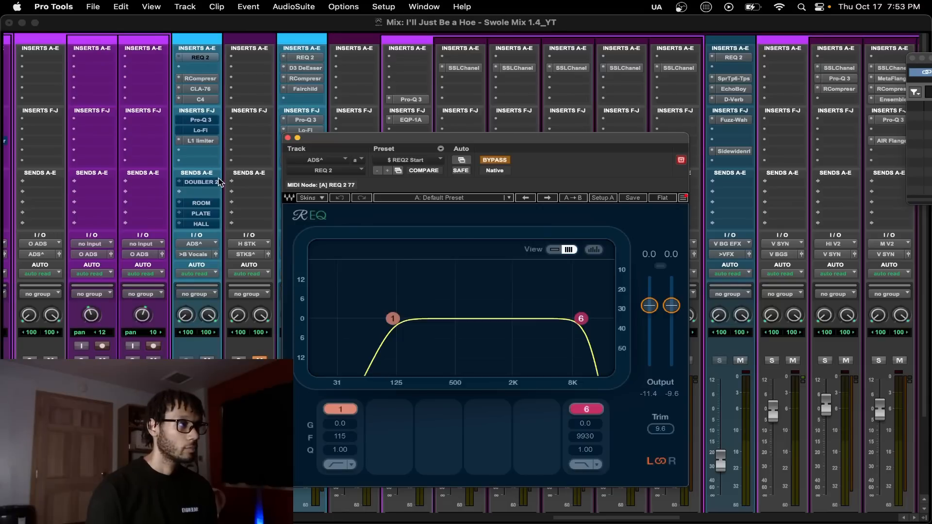
pyautogui.click(494, 161)
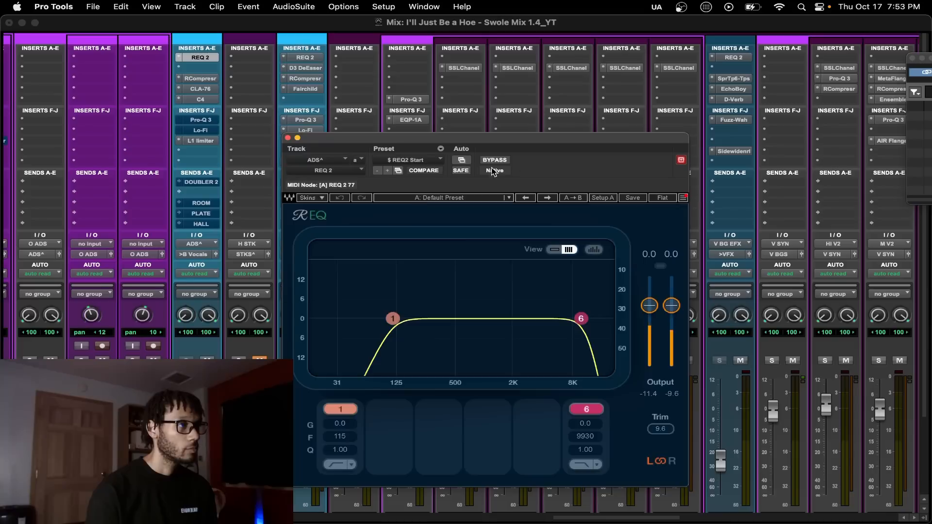
# Step: Move the REQ 2 window clear of the ADS^ inserts and compare the equalizer bypassed and active again, leaving it active
pyautogui.moveTo(532, 142); pyautogui.dragTo(660, 114)
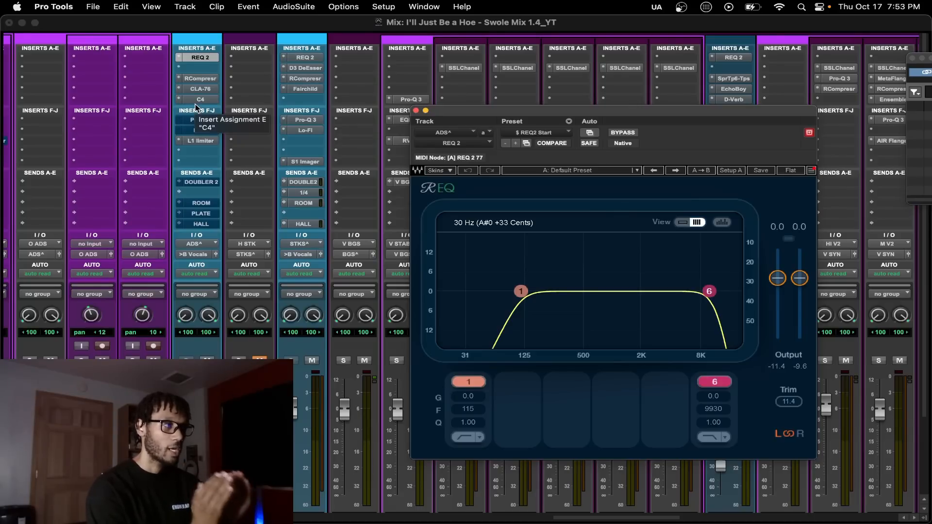
pyautogui.click(457, 77)
pyautogui.click(438, 127)
pyautogui.moveTo(438, 125); pyautogui.dragTo(436, 94)
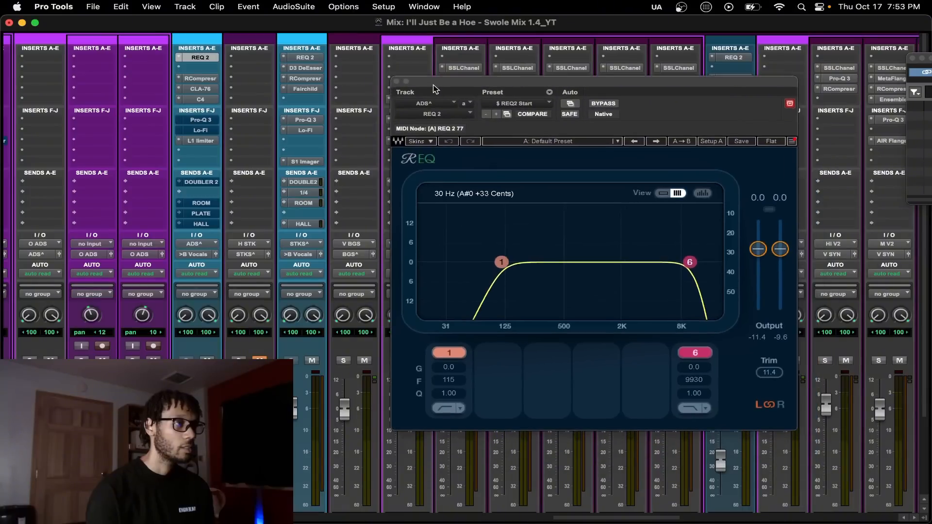
pyautogui.click(602, 104)
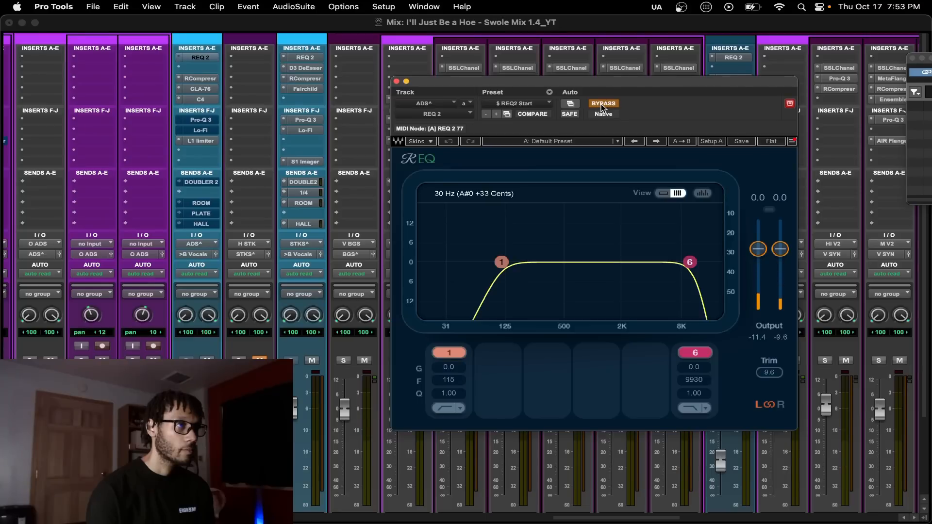
pyautogui.click(602, 104)
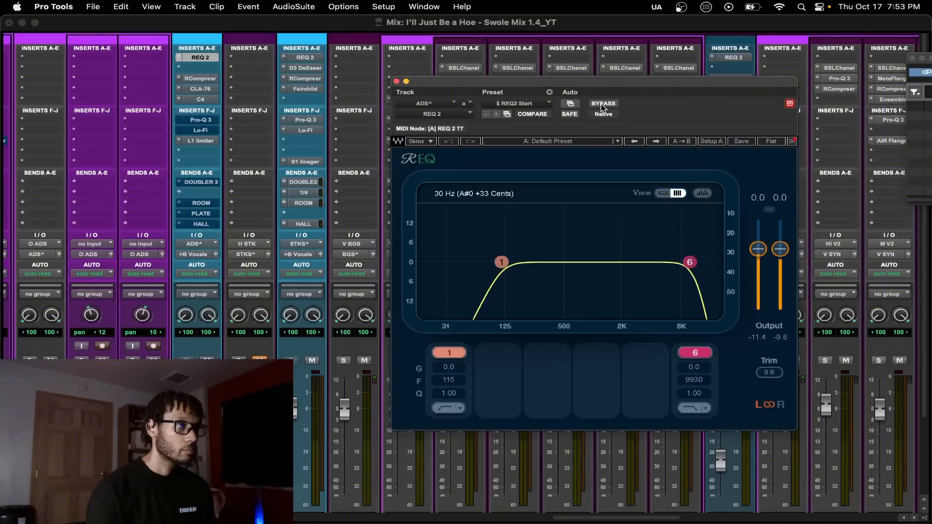
# Step: Open the FabFilter Pro-Q 3 on the ADS^ bus and examine the settings of its midrange, low-mid and high-end bands
pyautogui.click(197, 120)
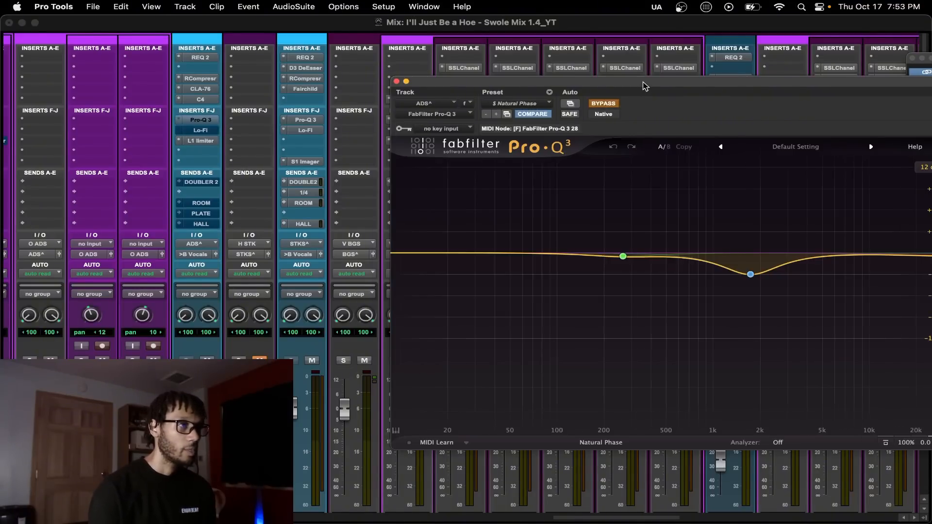
pyautogui.moveTo(636, 87); pyautogui.dragTo(522, 92)
pyautogui.moveTo(633, 280)
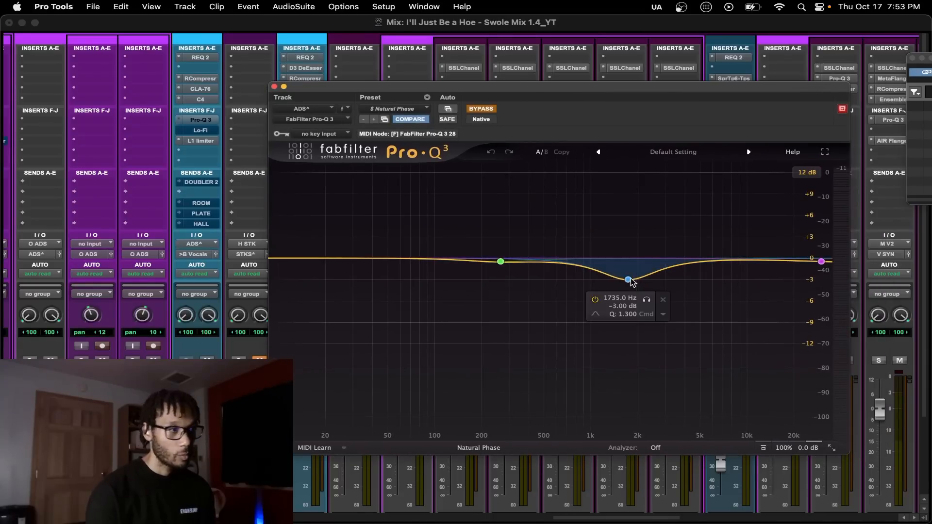
pyautogui.moveTo(503, 272)
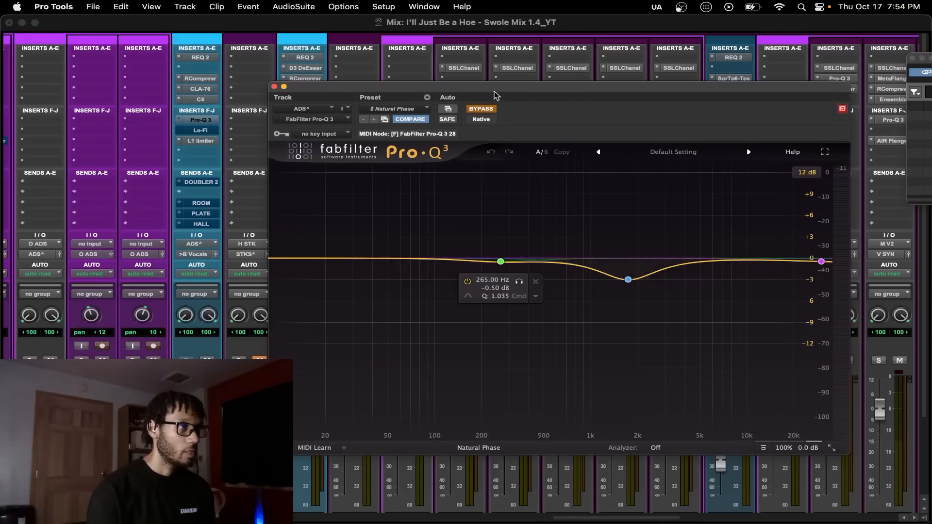
pyautogui.moveTo(493, 87); pyautogui.dragTo(524, 87)
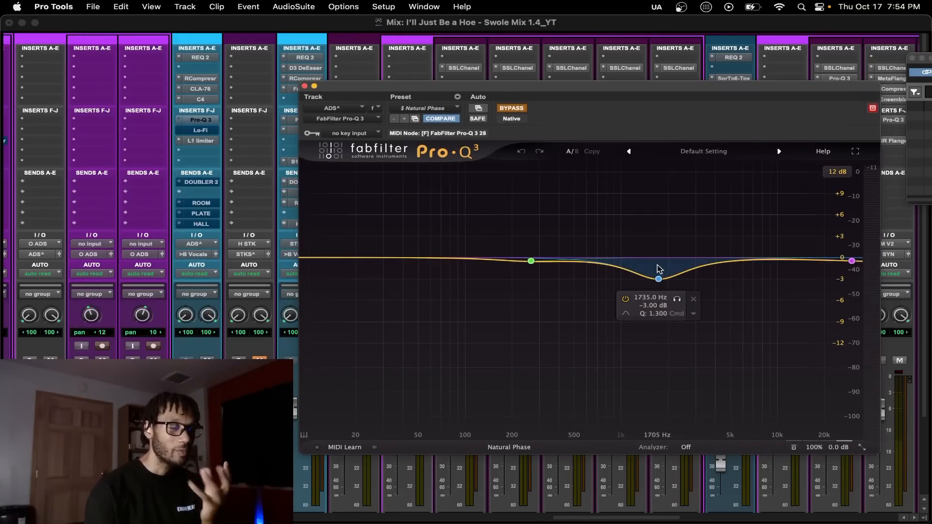
pyautogui.moveTo(853, 260)
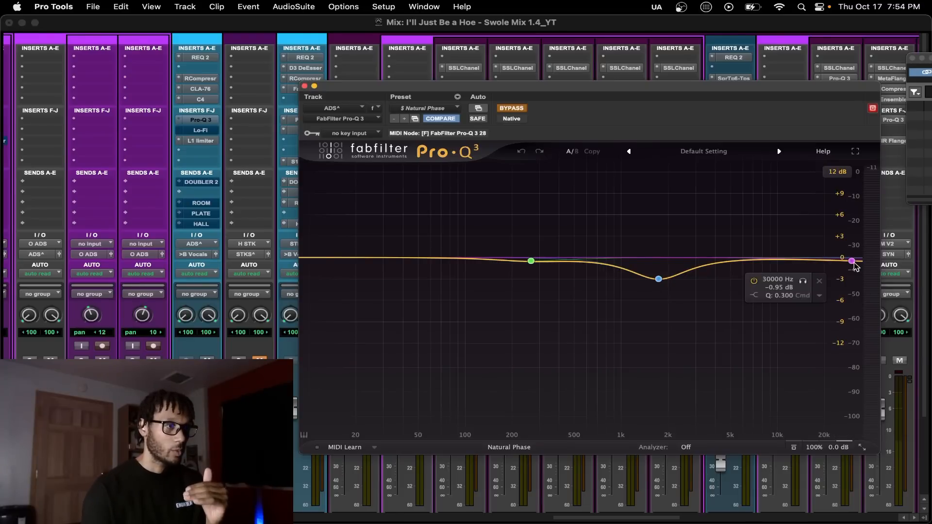
# Step: Enable the Pro-Q 3 on the ADS^ bus, compare it bypassed and active during playback, leave it active and close it
pyautogui.click(513, 109)
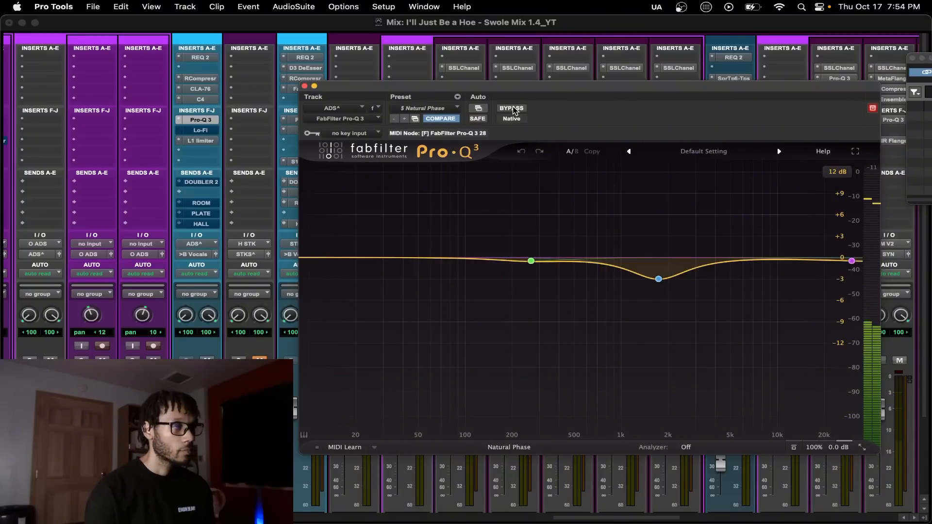
pyautogui.click(513, 108)
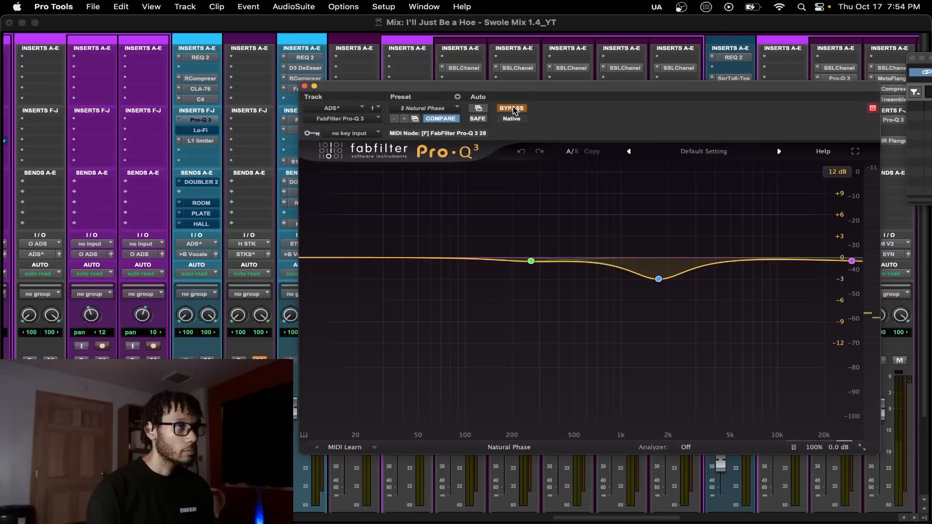
pyautogui.click(514, 108)
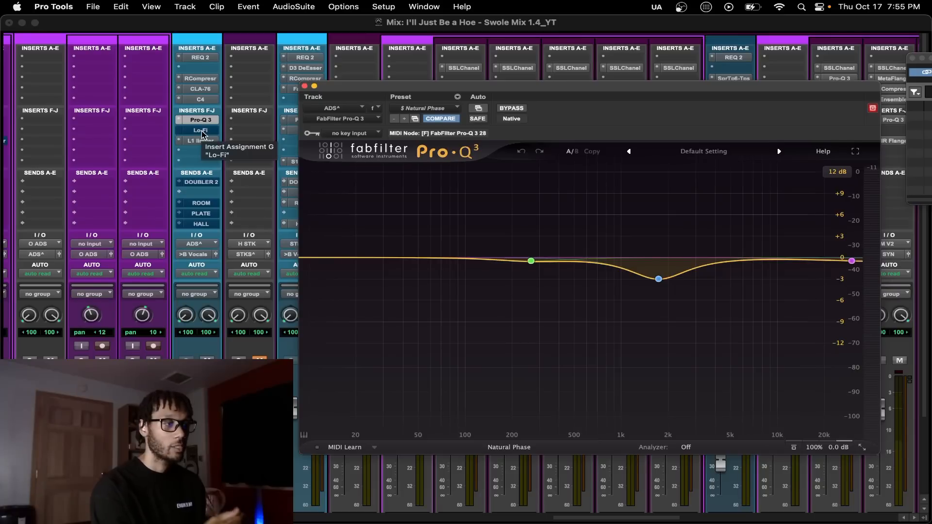
pyautogui.click(304, 86)
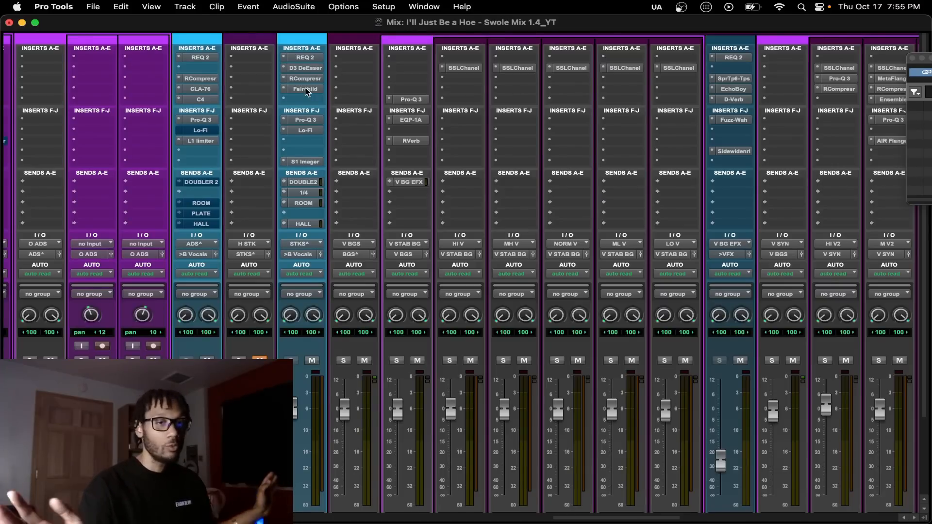
# Step: Open the Lo-Fi plug-in on the ADS^ bus and take it out of bypass
pyautogui.click(193, 131)
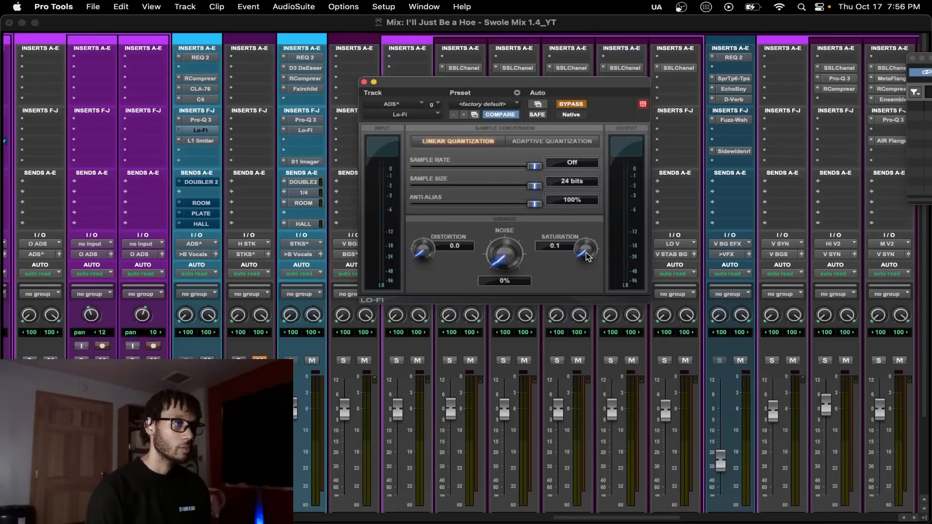
pyautogui.click(577, 106)
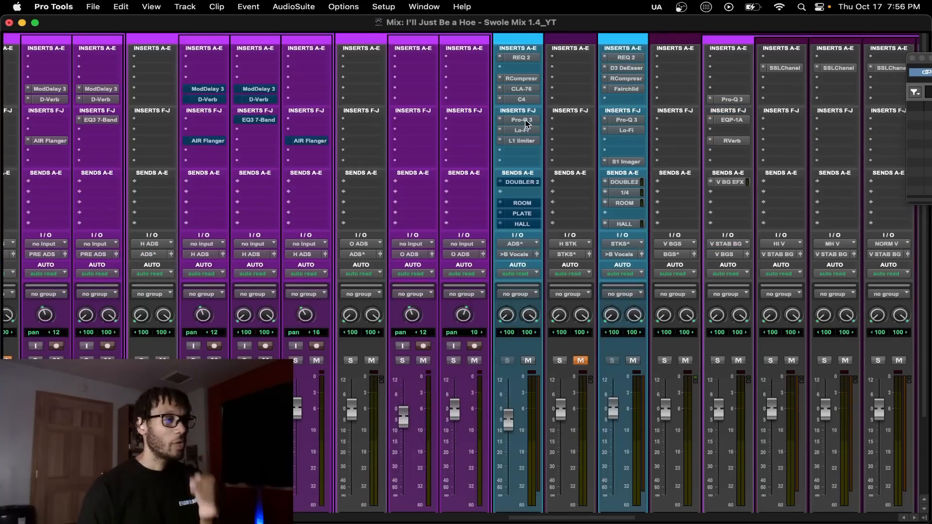
# Step: Arrange the ADS^ bus's REQ 2, C4 and Pro-Q 3 windows to examine them together, and close them
pyautogui.click(518, 120)
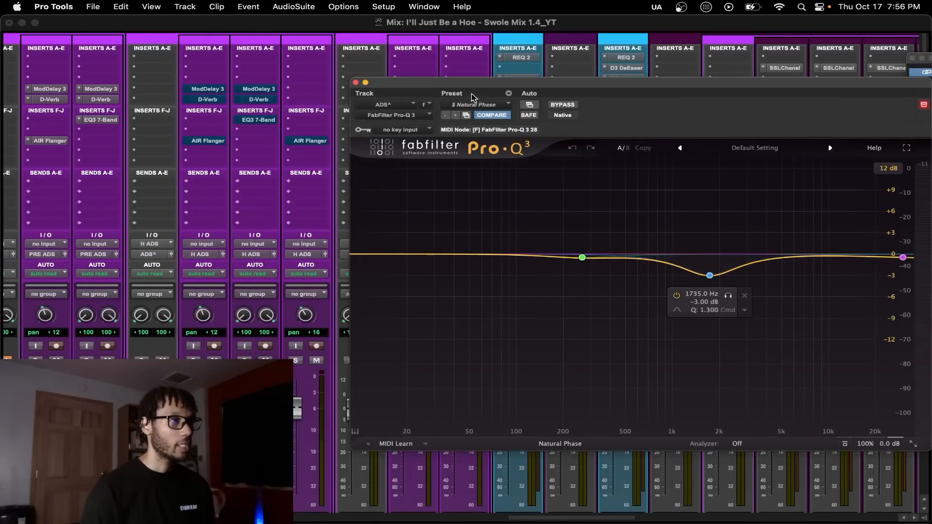
pyautogui.moveTo(470, 93); pyautogui.dragTo(443, 118)
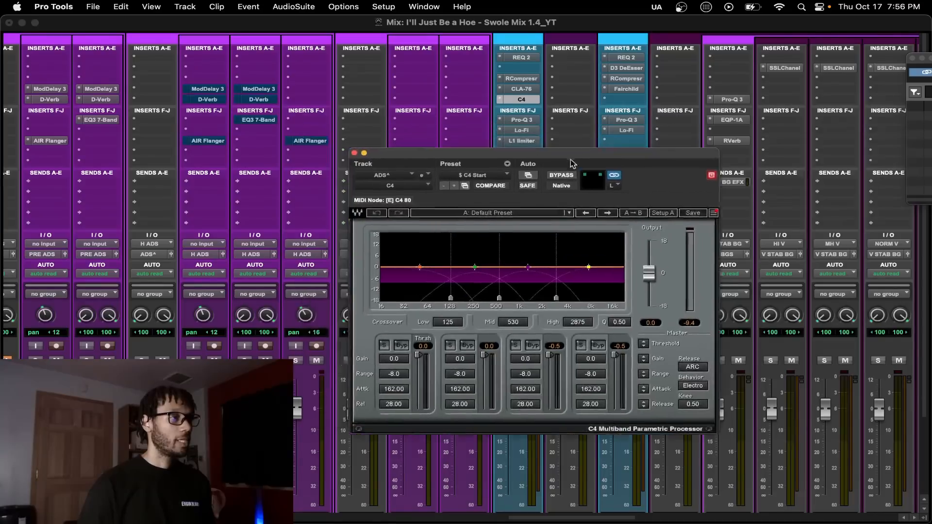
pyautogui.moveTo(572, 164); pyautogui.dragTo(617, 178)
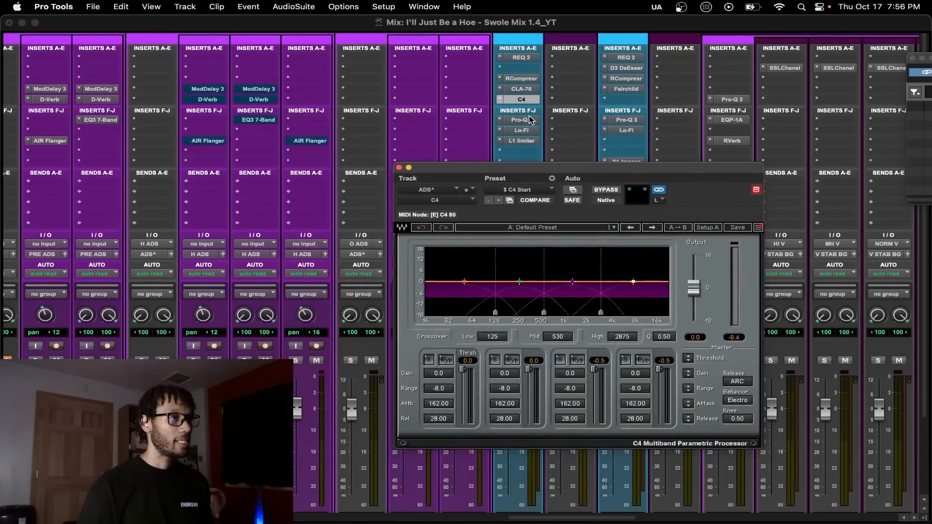
pyautogui.click(523, 58)
pyautogui.click(518, 120)
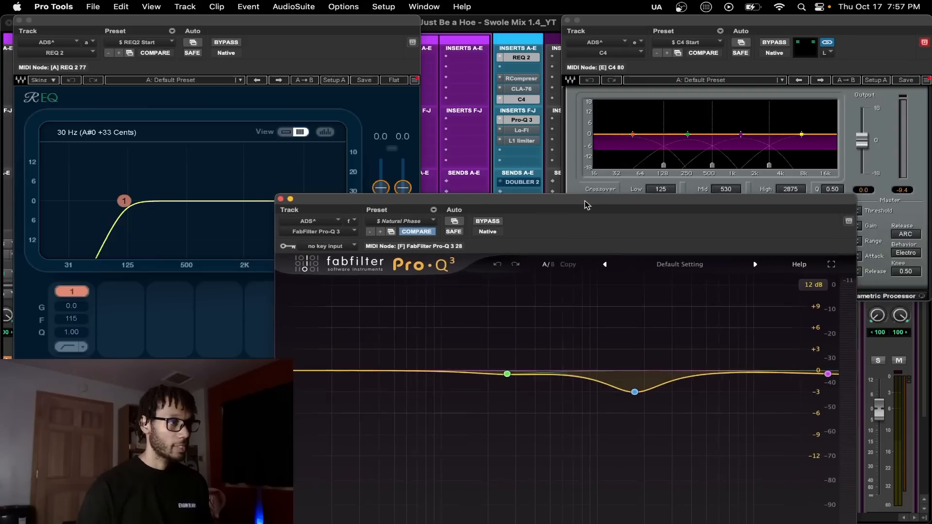
pyautogui.moveTo(361, 69); pyautogui.dragTo(449, 69)
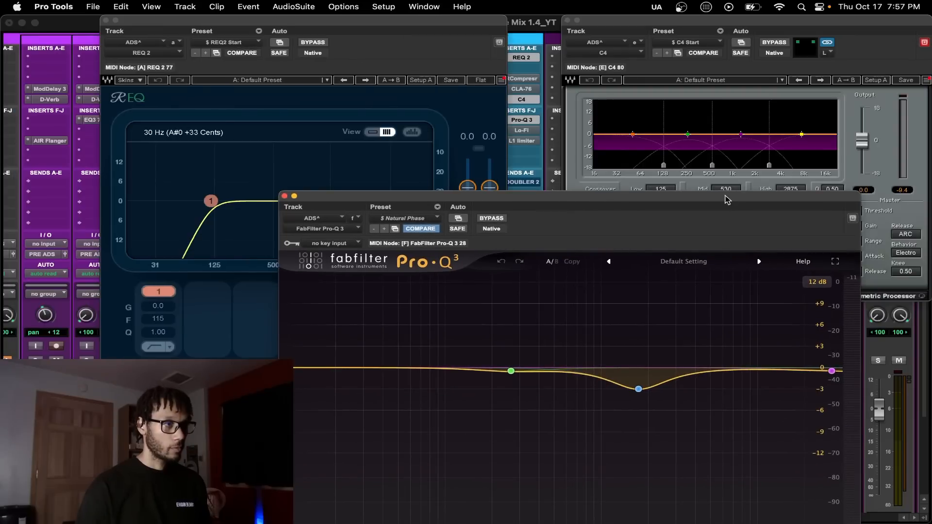
pyautogui.moveTo(725, 198); pyautogui.dragTo(781, 201)
pyautogui.click(804, 177)
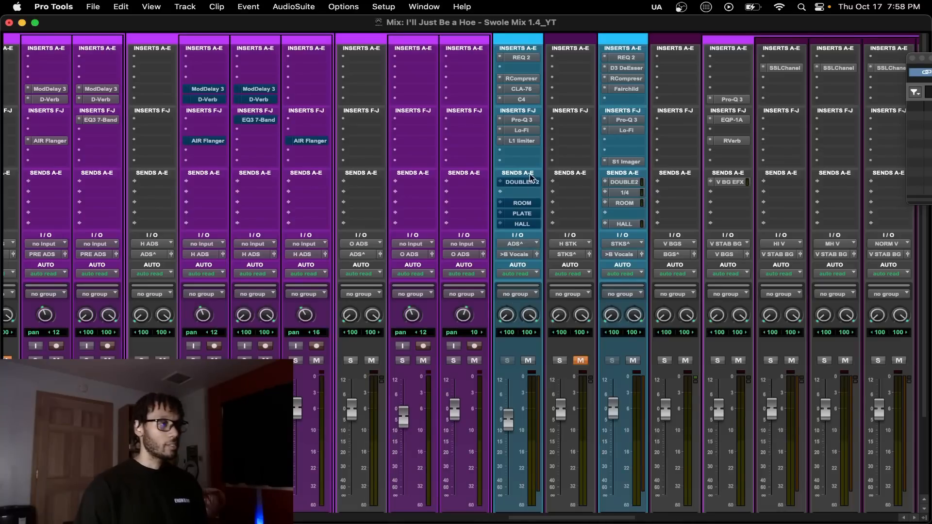
# Step: Open the Lo-Fi on the ADS^ bus to examine its settings and close it
pyautogui.click(521, 130)
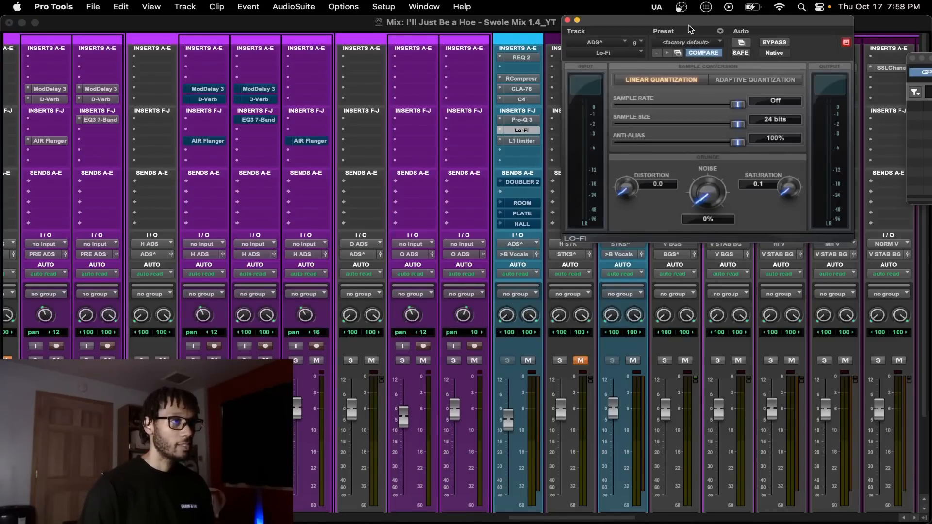
pyautogui.moveTo(690, 27); pyautogui.dragTo(560, 96)
pyautogui.moveTo(481, 98); pyautogui.dragTo(456, 101)
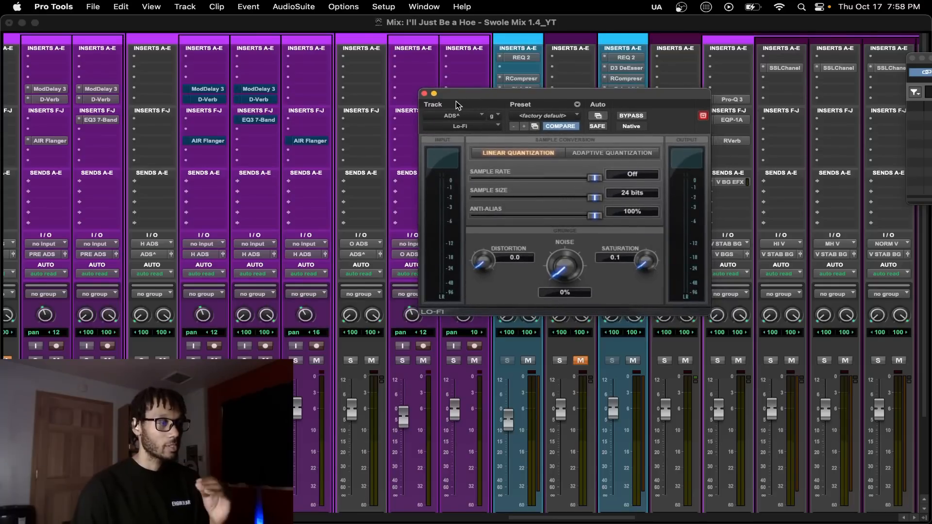
pyautogui.click(424, 93)
# Step: Open the AIR Flanger on hk ads 1 AMT and the C4 on the ADS^ bus to examine their settings
pyautogui.hscroll(-2, 430, 110)
pyautogui.hscroll(-10, 427, 121)
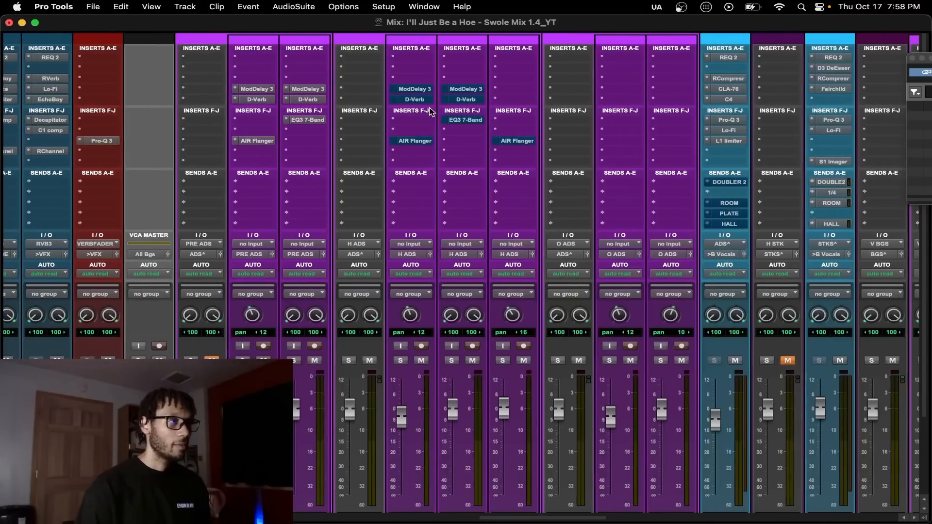
pyautogui.click(418, 141)
pyautogui.moveTo(510, 102); pyautogui.dragTo(521, 181)
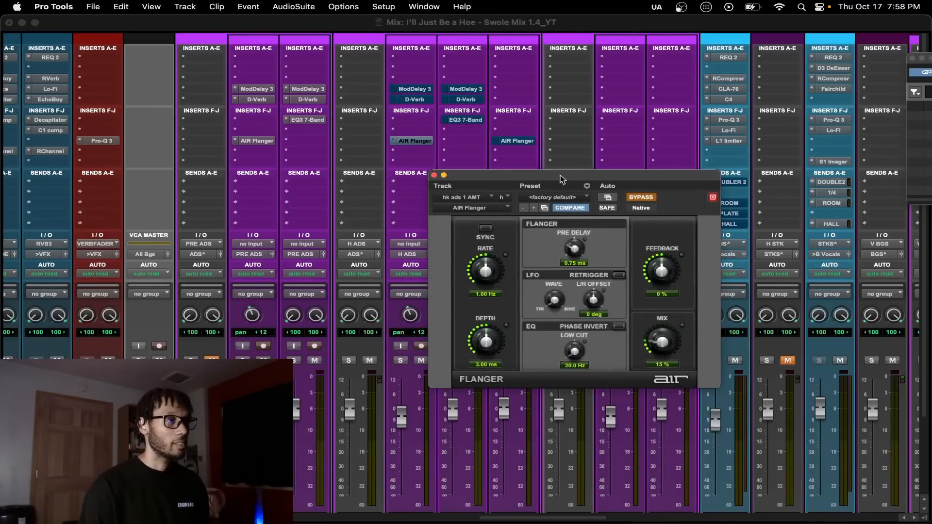
pyautogui.click(729, 100)
pyautogui.moveTo(679, 173); pyautogui.dragTo(692, 132)
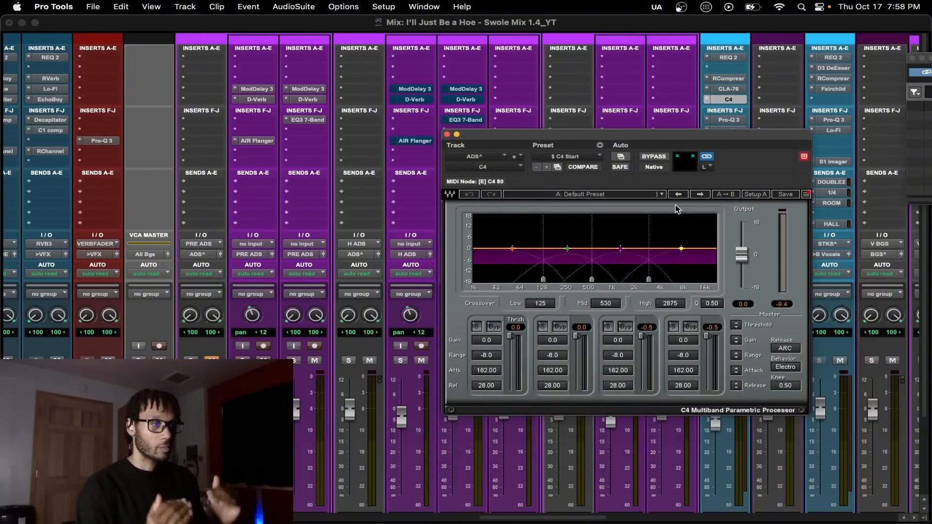
# Step: Examine the bypassed AIR Flanger and Mod Delay III settings on hk ads 1 AMT, and check the hook ad-lib clips in the Edit window
pyautogui.click(416, 141)
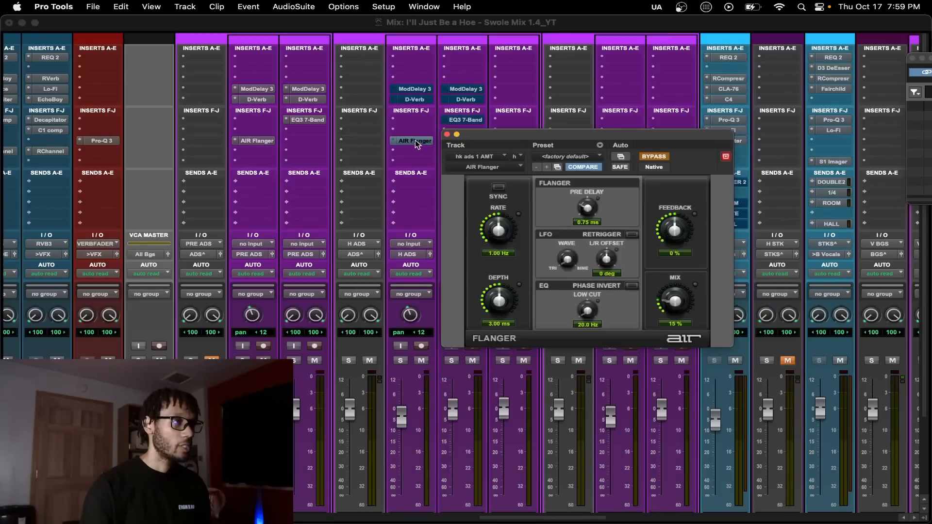
pyautogui.click(417, 90)
pyautogui.moveTo(539, 136); pyautogui.dragTo(547, 145)
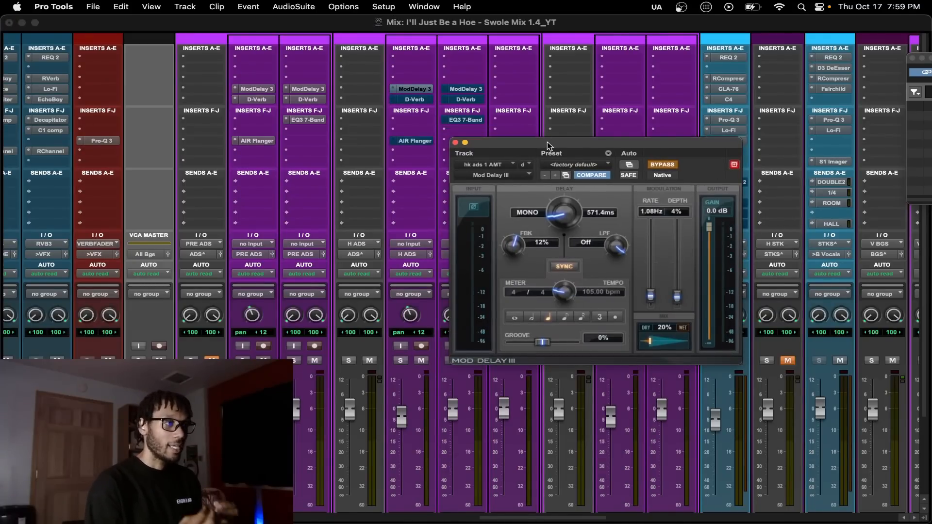
pyautogui.click(468, 121)
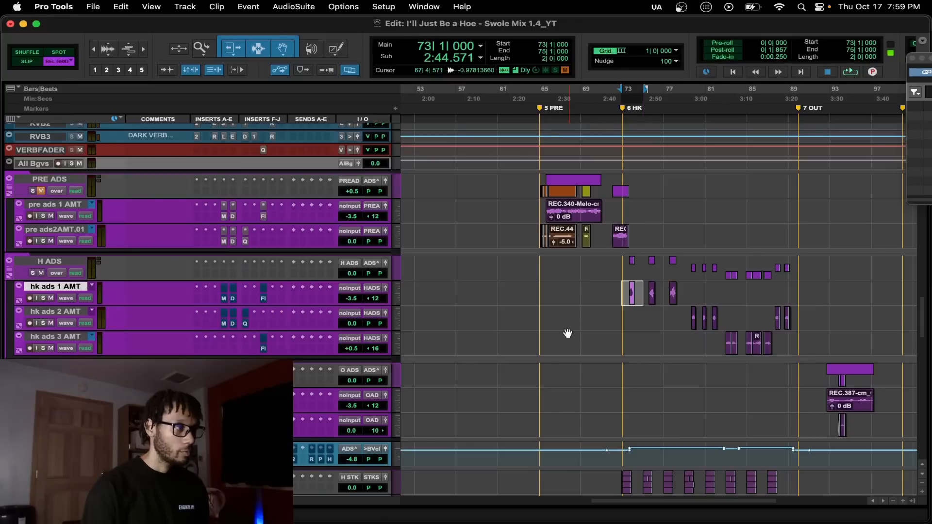
pyautogui.press('super+equal')
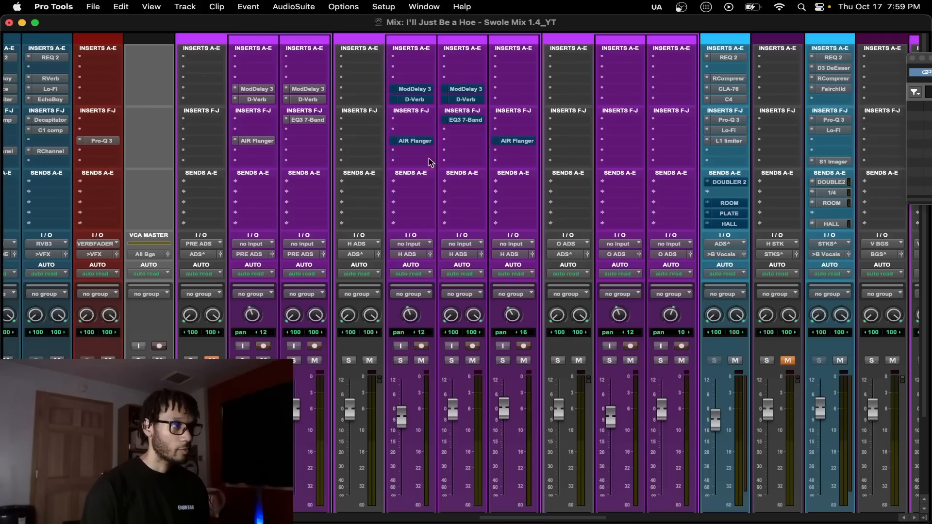
# Step: Open the D-Verb on hk ads 1 AMT and take it out of bypass during playback
pyautogui.click(415, 89)
pyautogui.click(415, 99)
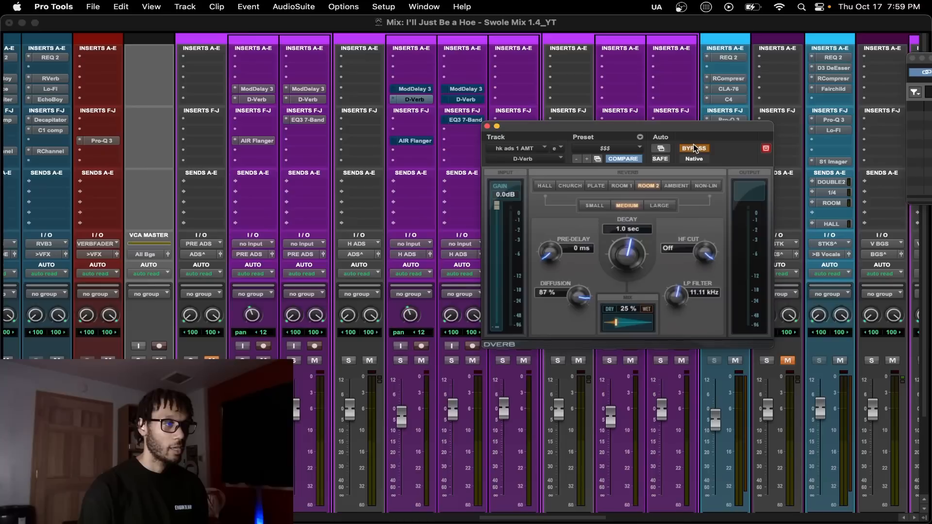
pyautogui.press('space')
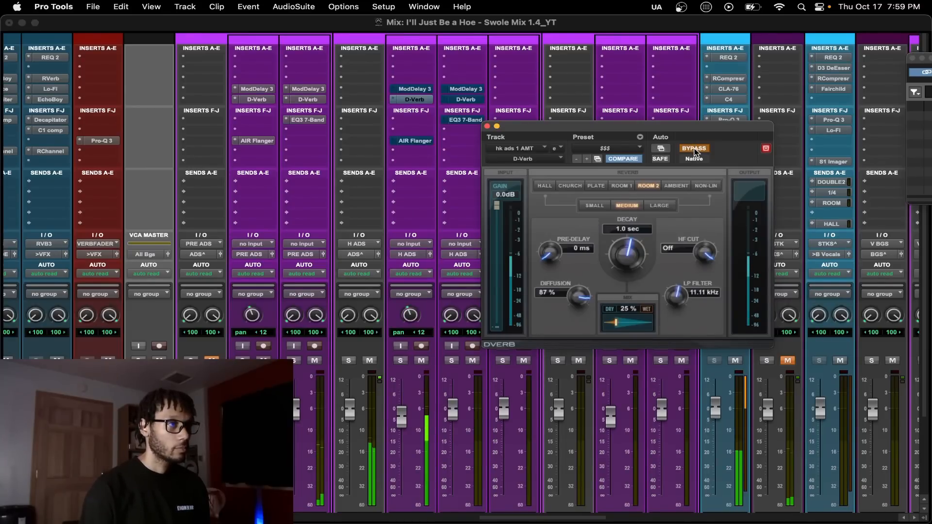
pyautogui.click(695, 149)
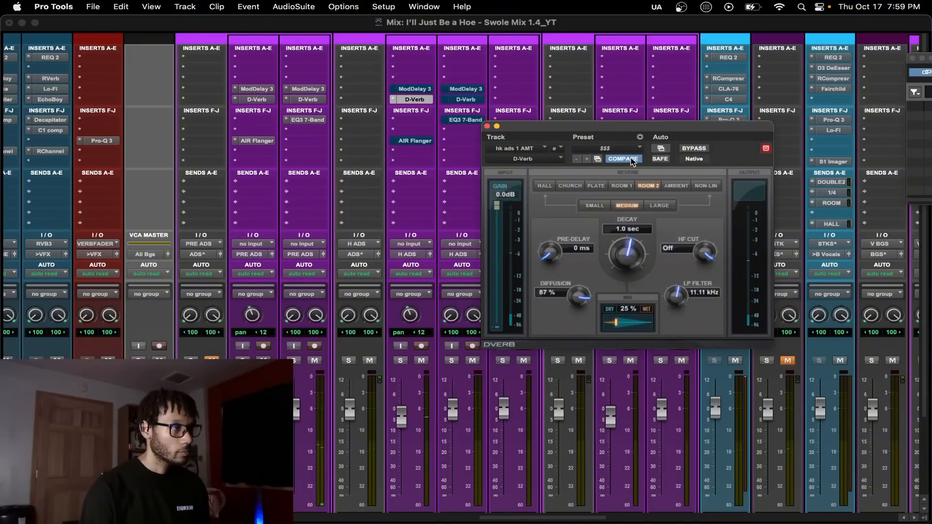
# Step: Solo the H ADS track and clear the open plug-in window from the mixer
pyautogui.scroll(-5, 457, 464)
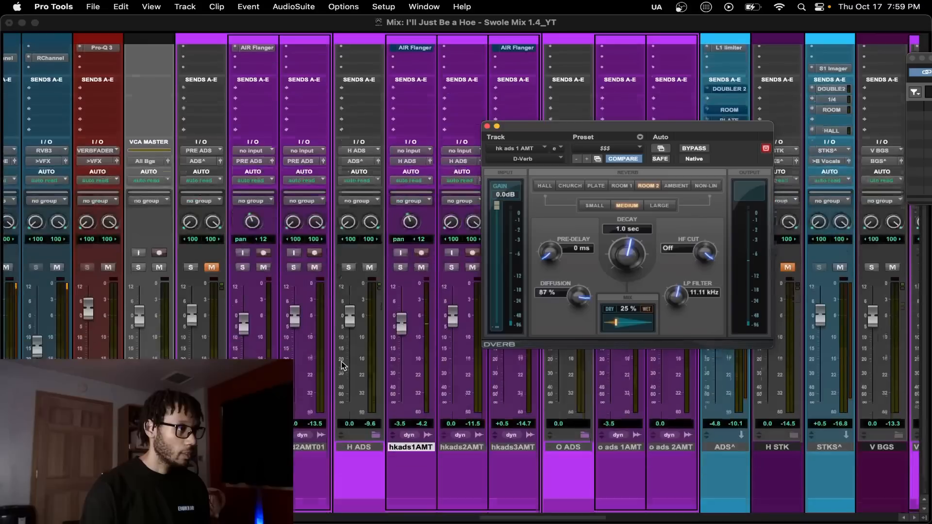
pyautogui.click(350, 267)
pyautogui.press('super+equal')
pyautogui.press('super+equal')
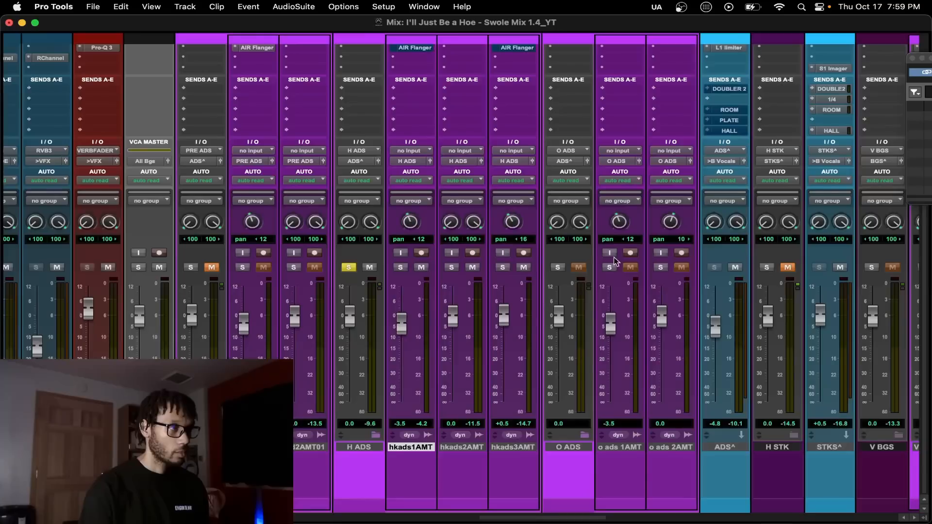
# Step: Compare the D-Verb on hk ads 1 AMT bypassed and active during playback, and leave it active
pyautogui.scroll(5, 497, 104)
pyautogui.keyDown('super'); pyautogui.click(413, 100); pyautogui.keyUp('super')
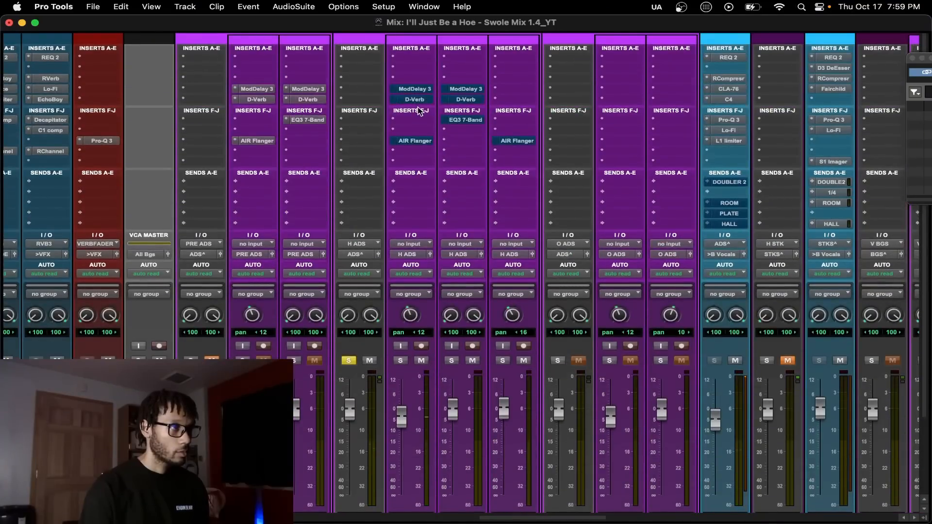
pyautogui.hscroll(-1, 418, 107)
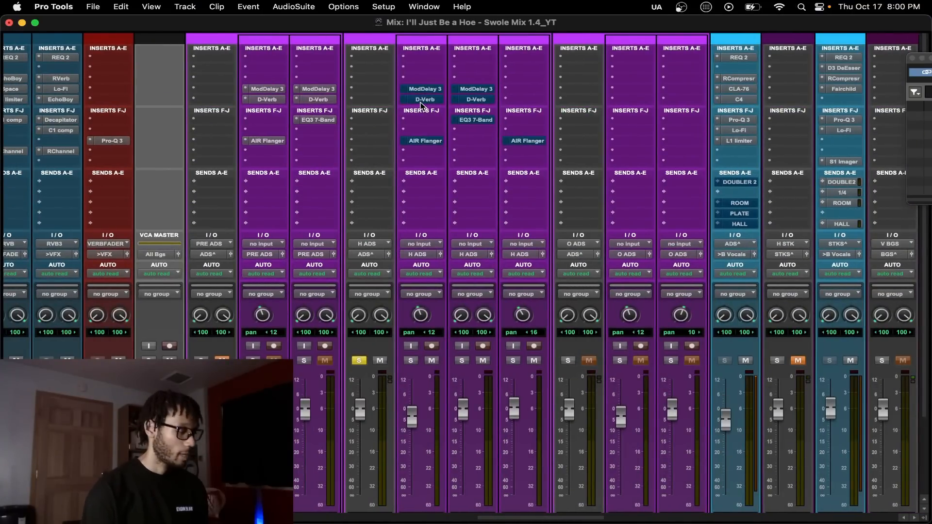
pyautogui.keyDown('super'); pyautogui.click(421, 102); pyautogui.keyUp('super')
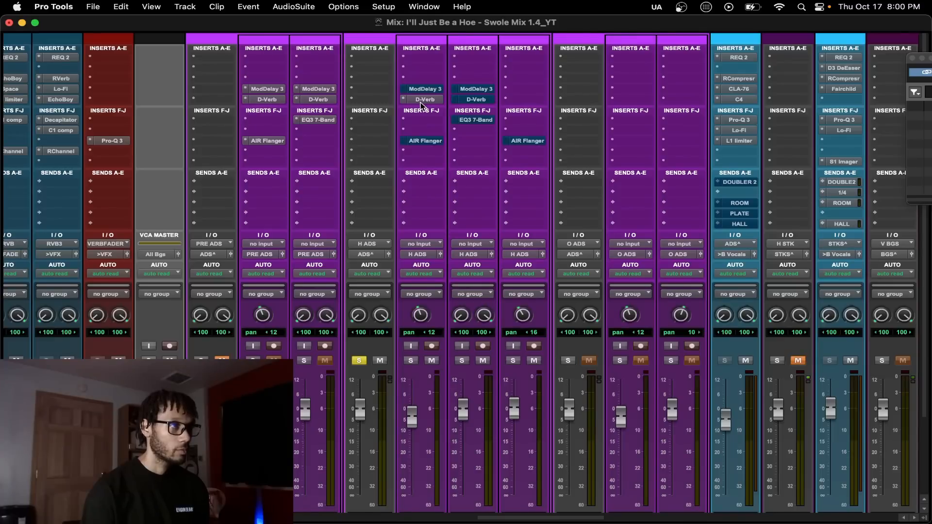
pyautogui.click(421, 100)
pyautogui.click(694, 149)
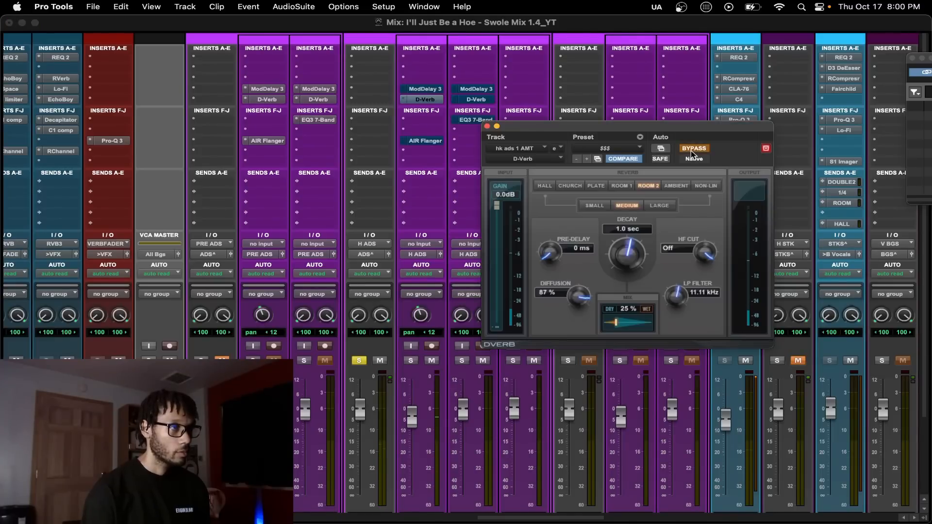
pyautogui.click(694, 149)
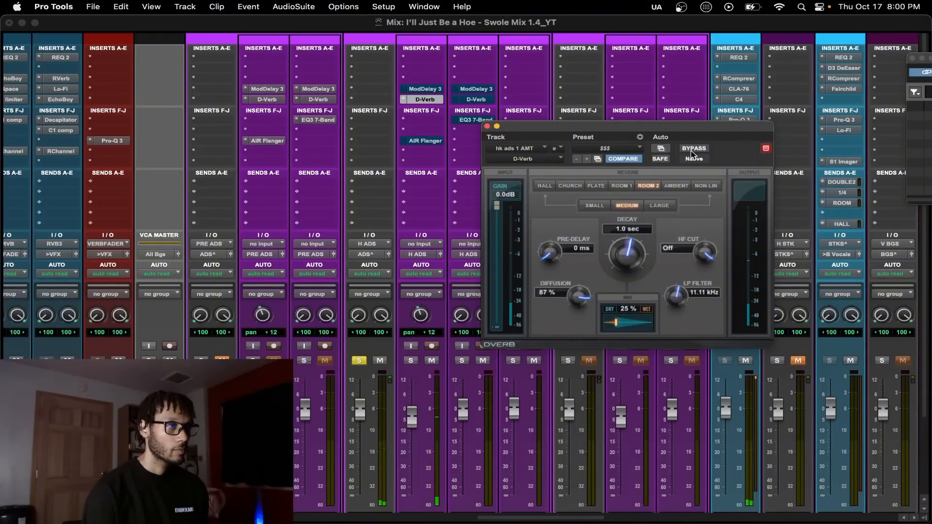
# Step: Enable the AIR Flanger on hk ads 1 AMT, compare it bypassed and active, leave it active and close it
pyautogui.click(421, 141)
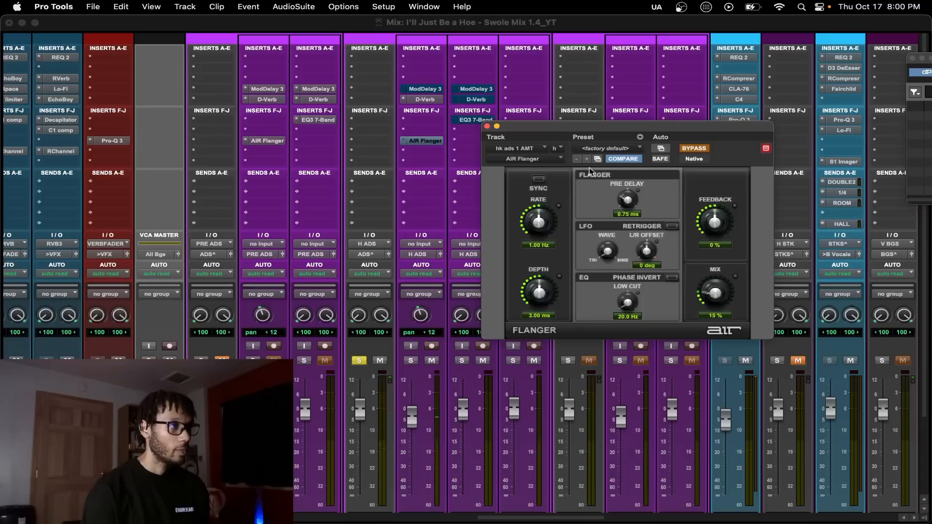
pyautogui.click(695, 148)
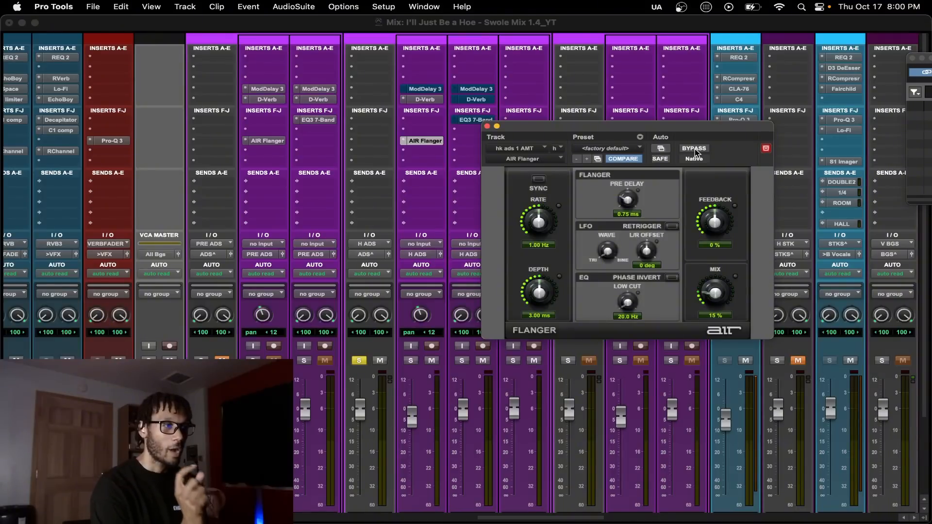
pyautogui.click(695, 149)
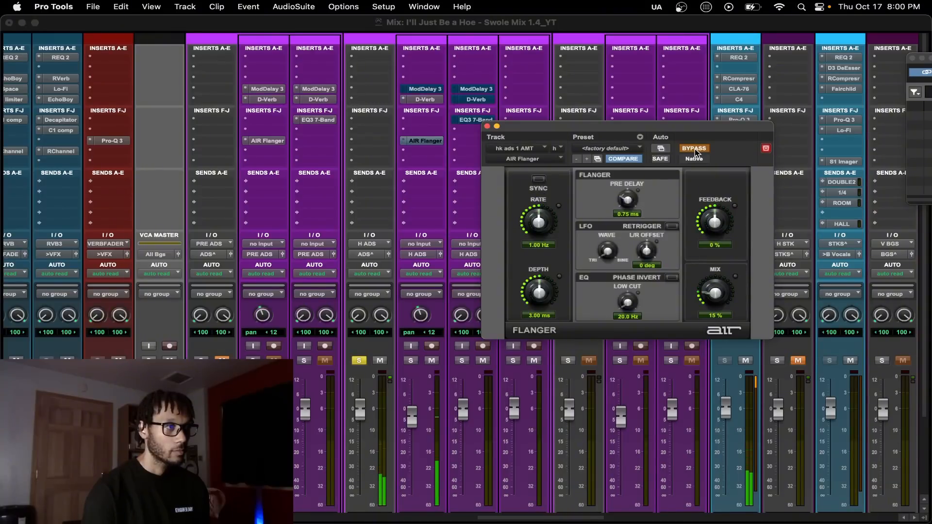
pyautogui.click(694, 149)
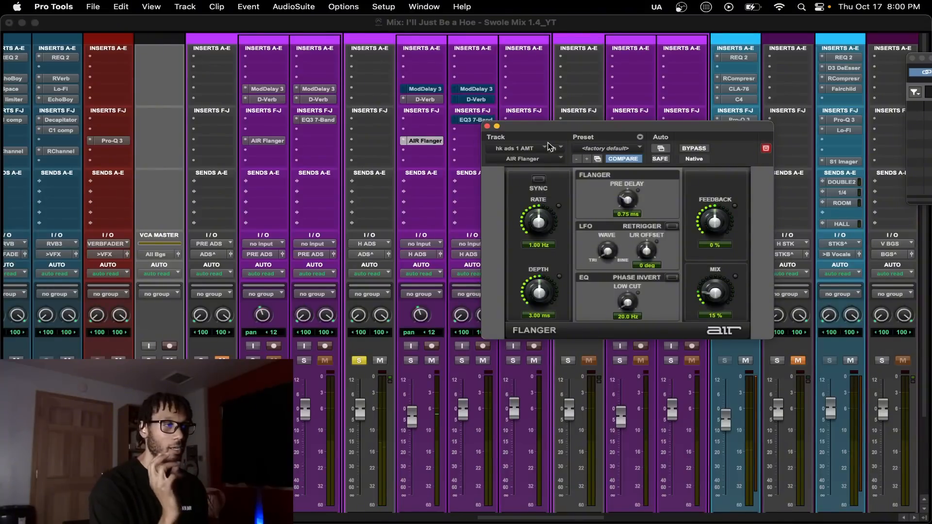
pyautogui.click(487, 126)
# Step: Open the Mod Delay III on hk ads 1 AMT and take it out of bypass
pyautogui.click(436, 89)
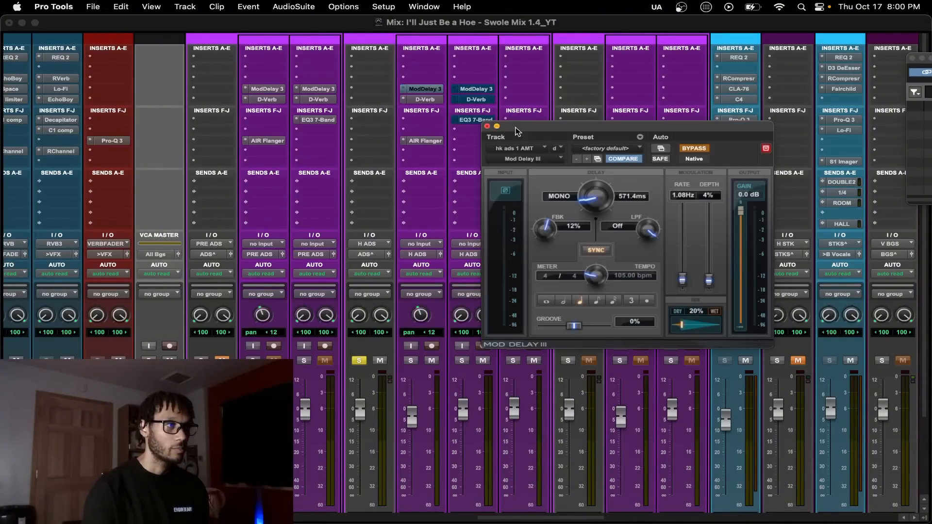
pyautogui.click(693, 150)
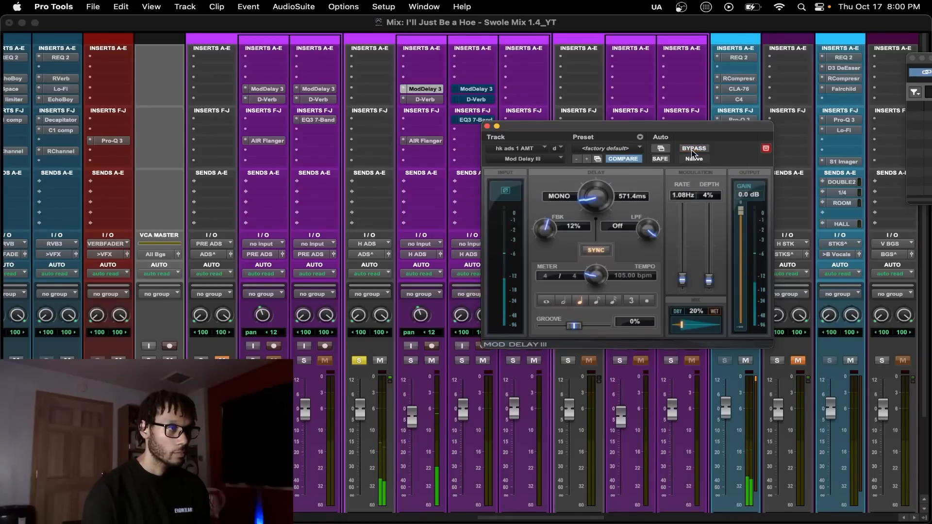
# Step: In the Edit window, select the first hk ads 2 AMT clip of the hook from 79|3 to 80|3
pyautogui.press('super+equal')
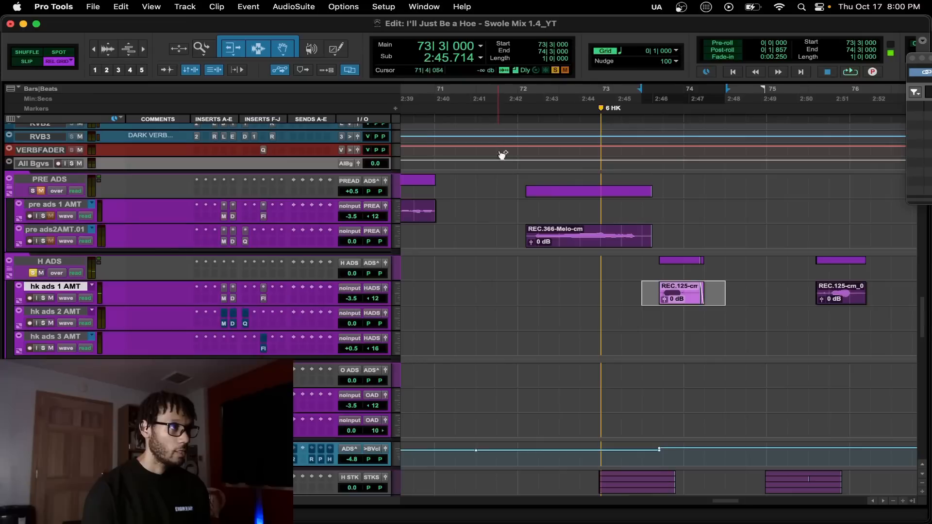
pyautogui.hscroll(10, 502, 154)
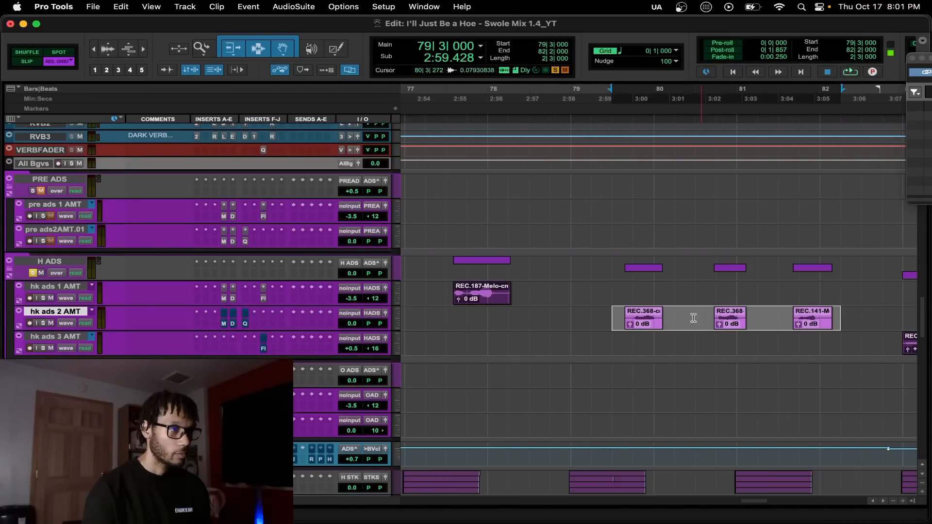
pyautogui.keyDown('shift'); pyautogui.click(692, 317); pyautogui.keyUp('shift')
pyautogui.moveTo(692, 316); pyautogui.dragTo(620, 324)
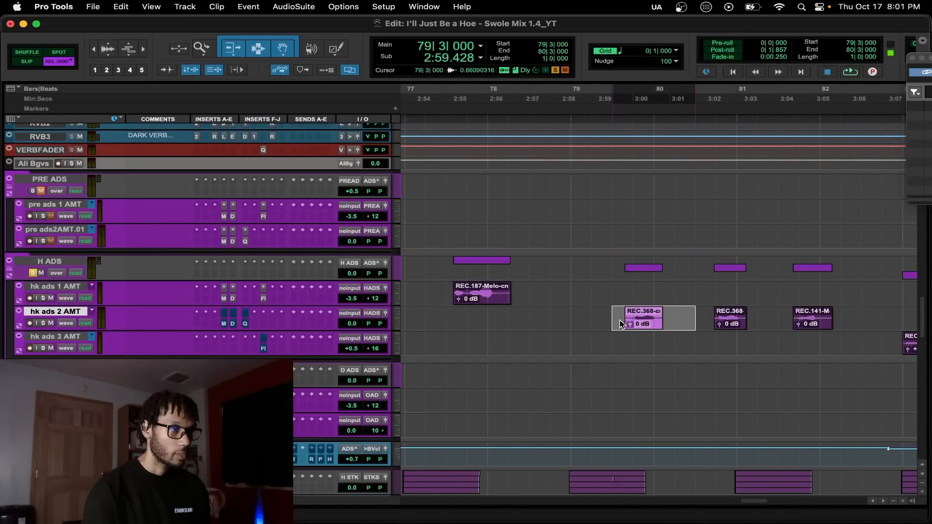
# Step: Return to the Mix window and take the D-Verb on hk ads 2 AMT out of bypass
pyautogui.press('super+equal')
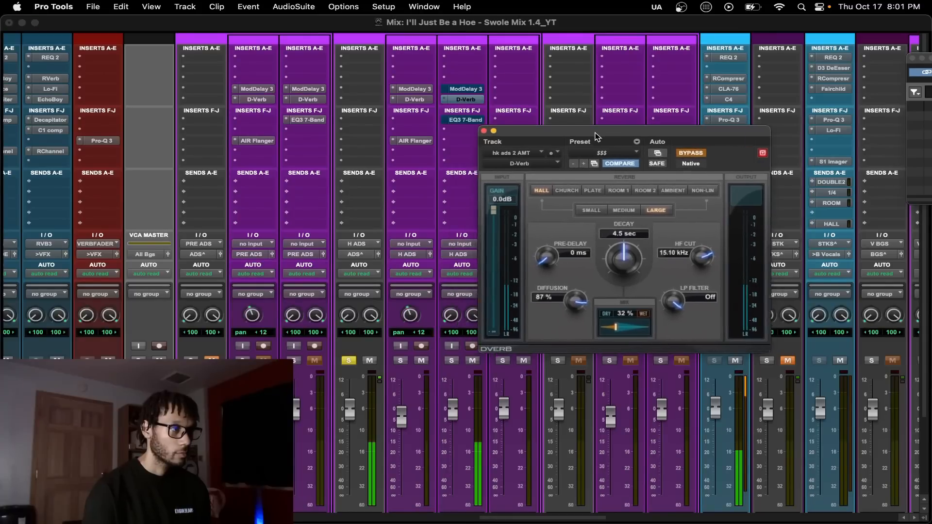
pyautogui.moveTo(597, 137); pyautogui.dragTo(613, 134)
pyautogui.click(707, 150)
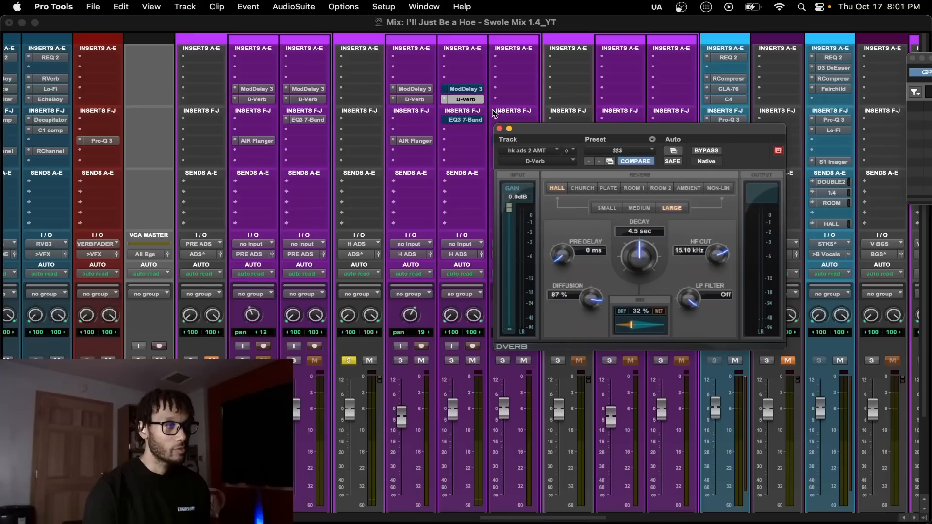
# Step: Open the EQ3 7-Band on hk ads 2 AMT, make it active and audition it in playback
pyautogui.click(462, 120)
pyautogui.moveTo(603, 141); pyautogui.dragTo(502, 183)
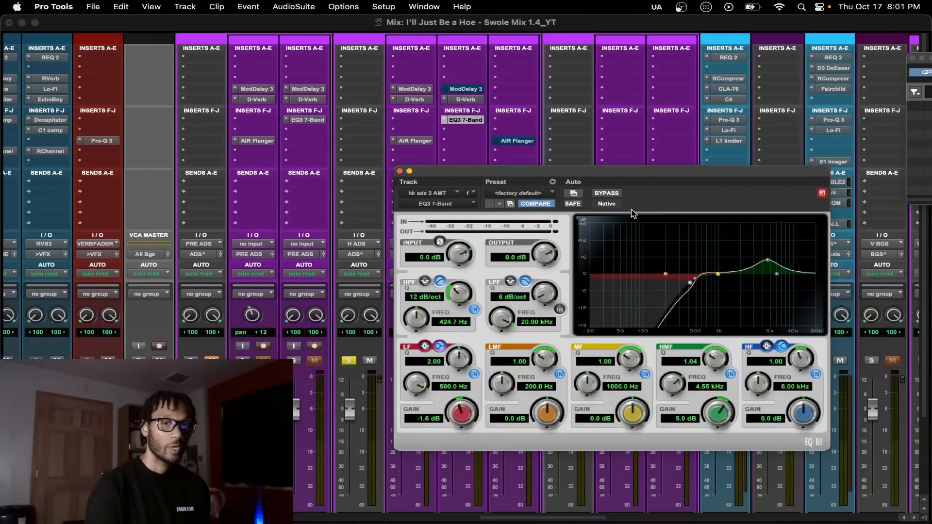
pyautogui.press('space')
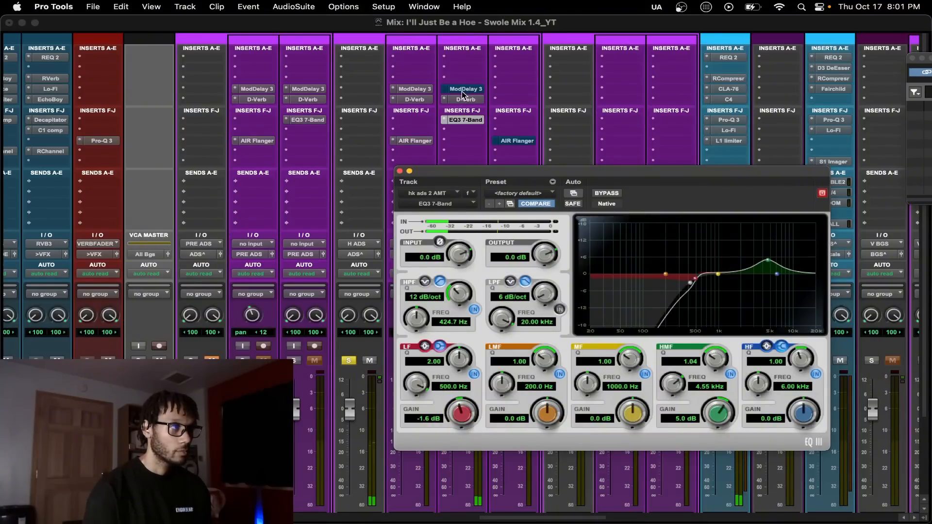
# Step: Make the Mod Delay III on hk ads 2 AMT active, close it and show the hk ads 3 AMT clips in the Edit window
pyautogui.click(462, 89)
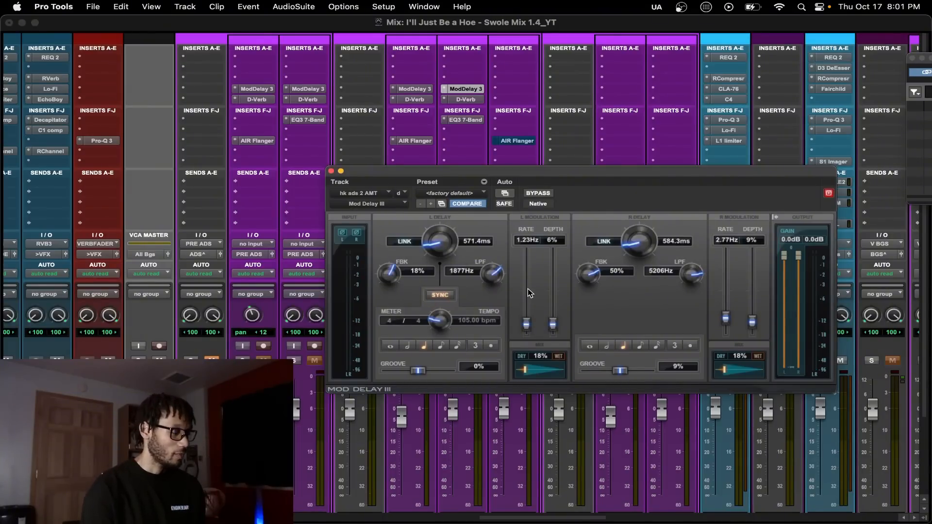
pyautogui.press('super+w')
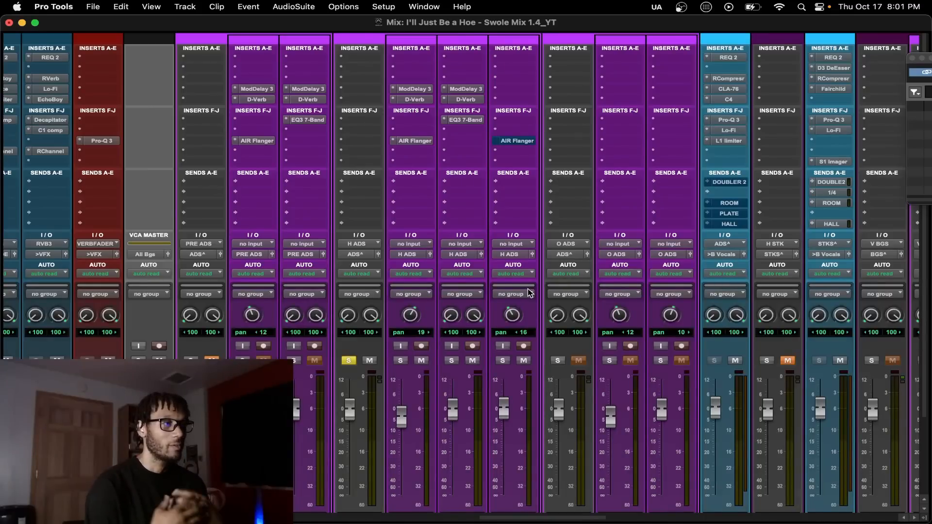
pyautogui.press('super+equal')
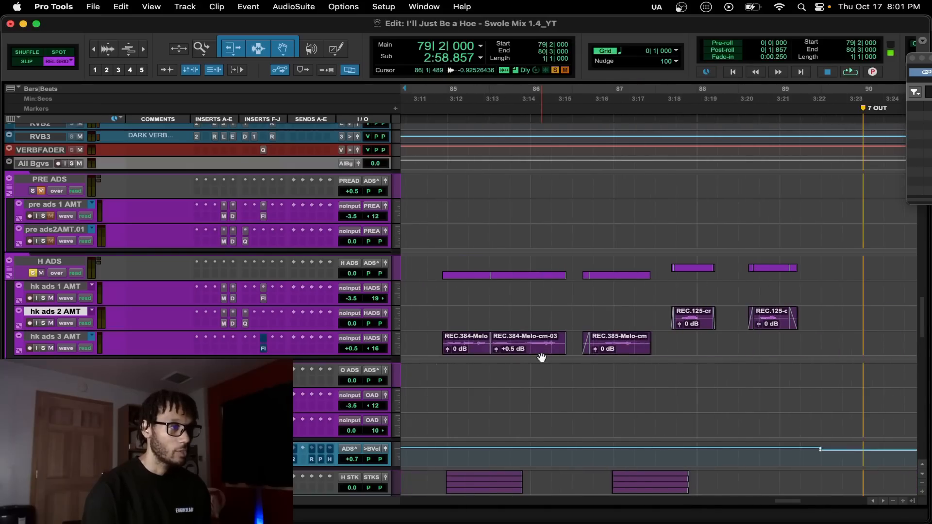
# Step: Select the hk ads 3 AMT clips at bar 85 in the Edit window and audition them in the Mix window with the AIR Flanger active
pyautogui.click(464, 356)
pyautogui.press('super+equal')
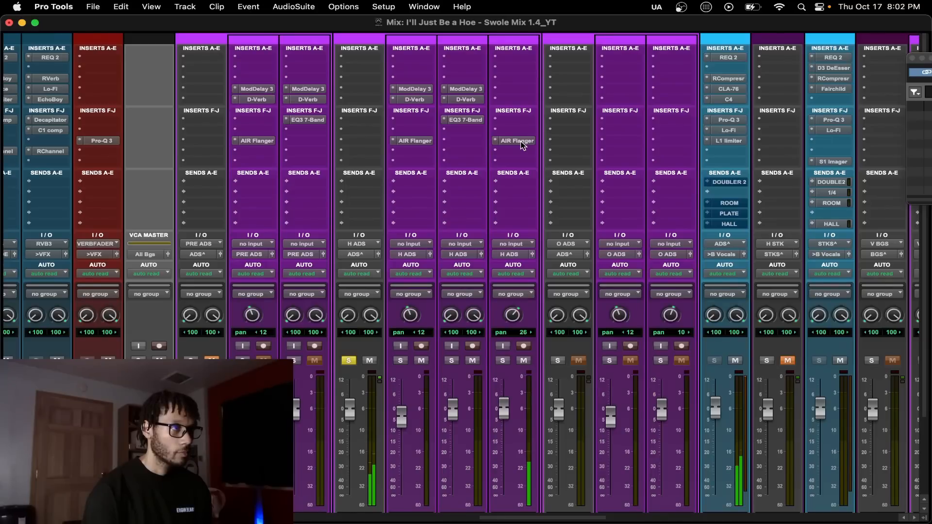
pyautogui.hscroll(2, 586, 194)
pyautogui.press('super+equal')
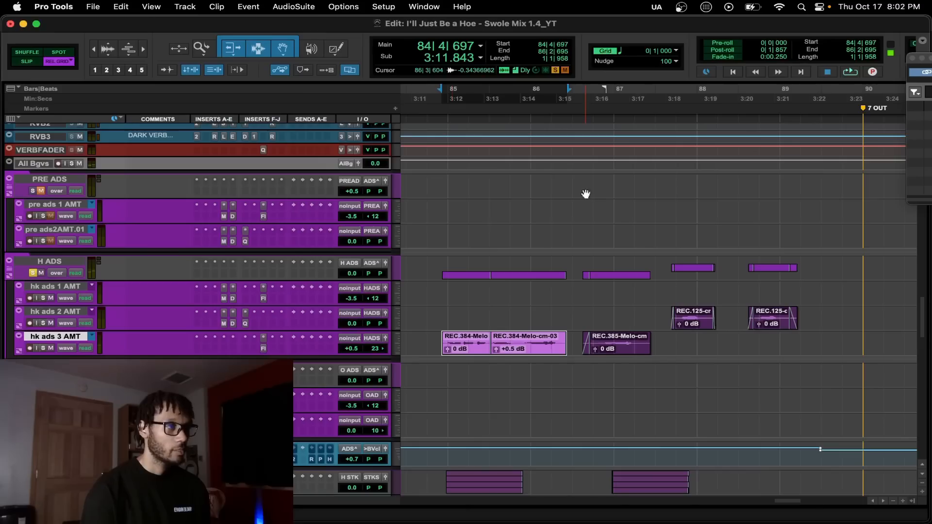
pyautogui.press('super+equal')
pyautogui.hscroll(-2, 413, 286)
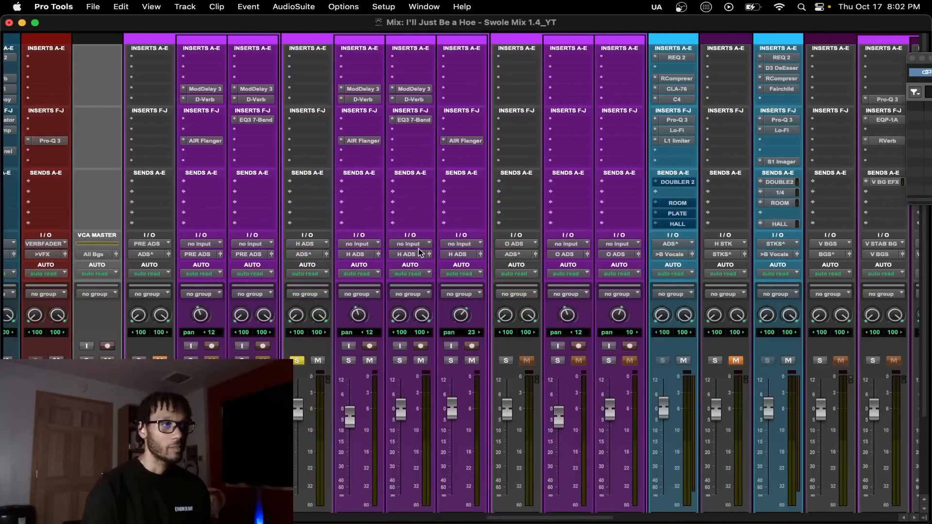
pyautogui.hscroll(2, 421, 252)
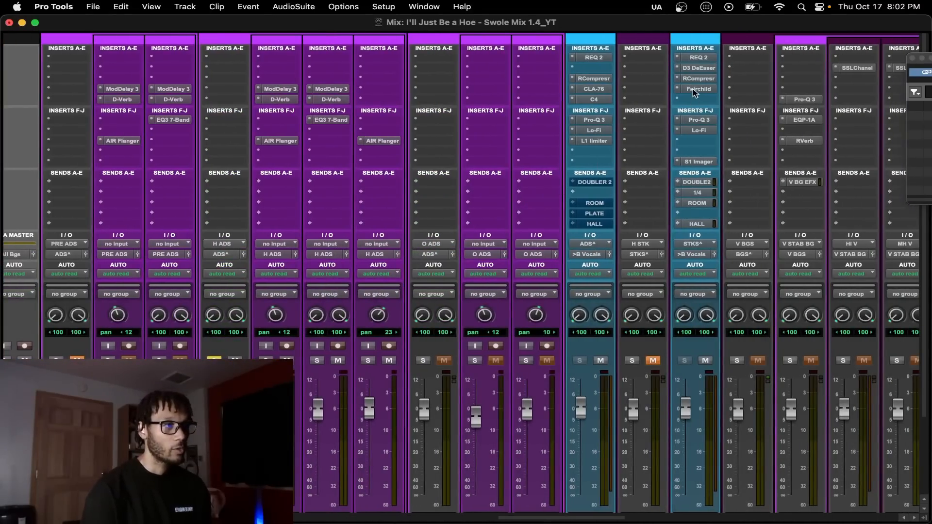
# Step: Open the Fairchild compressor on the STKS^ bus, move its window clear of the inserts and close it
pyautogui.click(693, 89)
pyautogui.moveTo(662, 75); pyautogui.dragTo(590, 33)
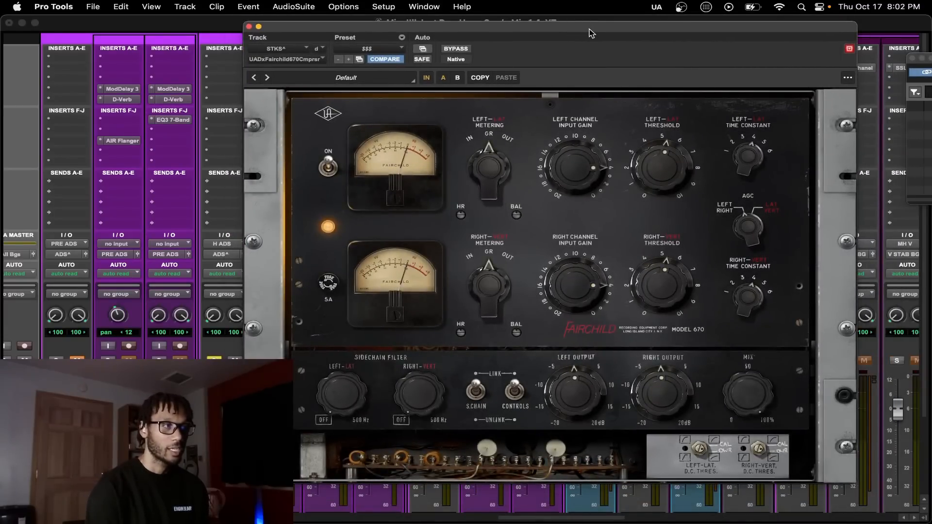
pyautogui.click(249, 26)
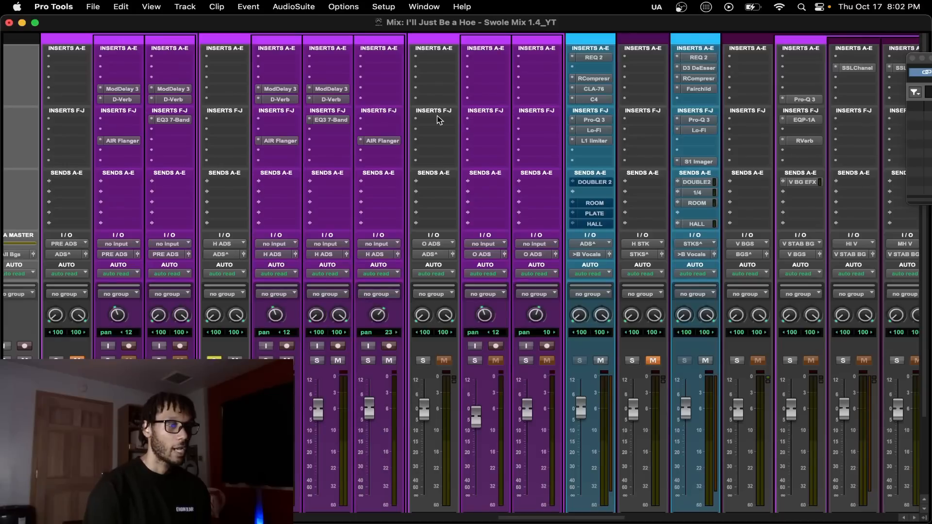
pyautogui.hscroll(2, 605, 161)
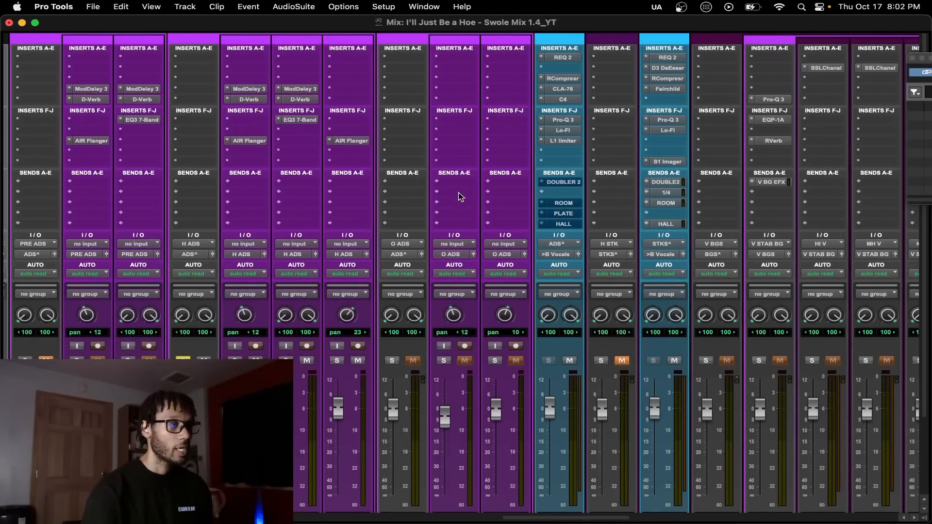
pyautogui.hscroll(-3, 412, 195)
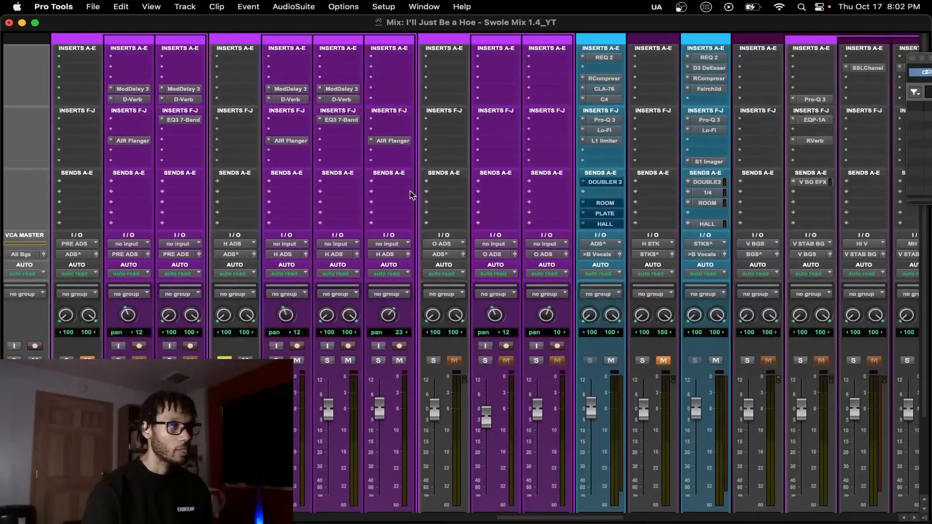
pyautogui.hscroll(3, 411, 196)
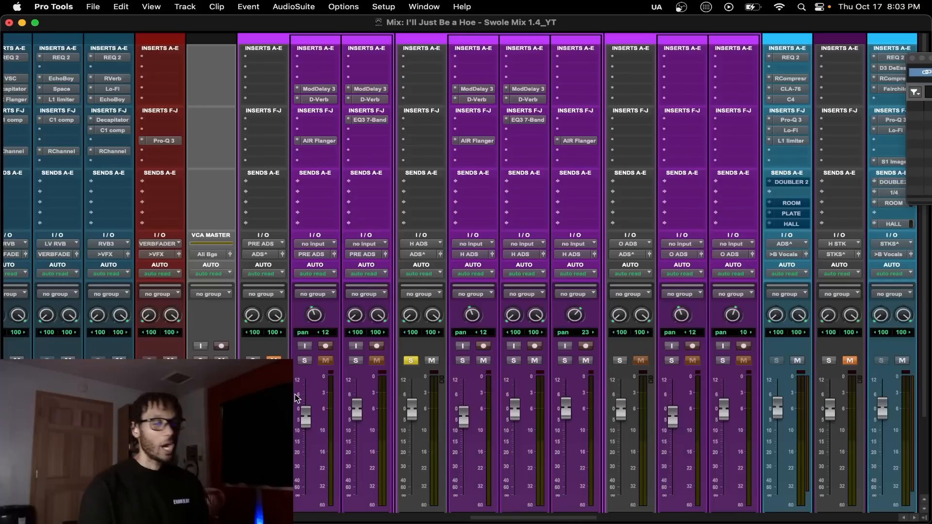
pyautogui.hscroll(-5, 297, 398)
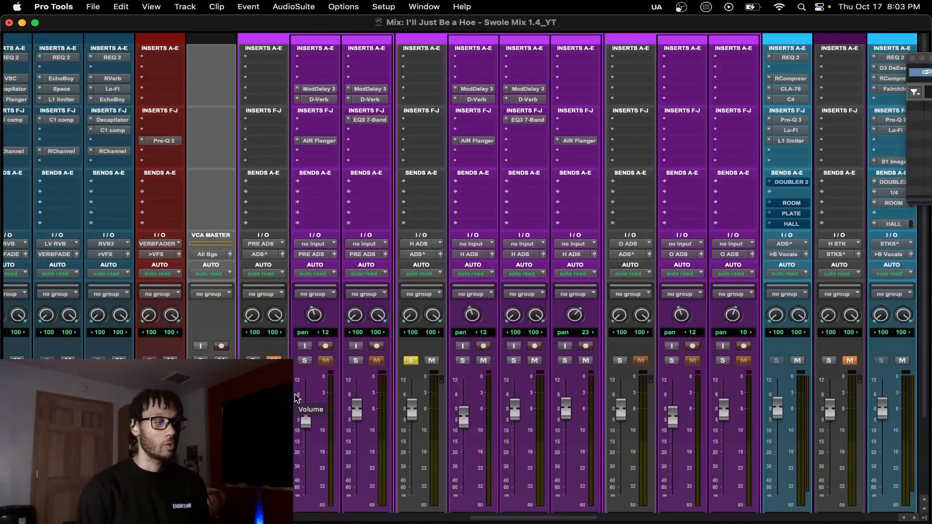
pyautogui.hscroll(2, 296, 398)
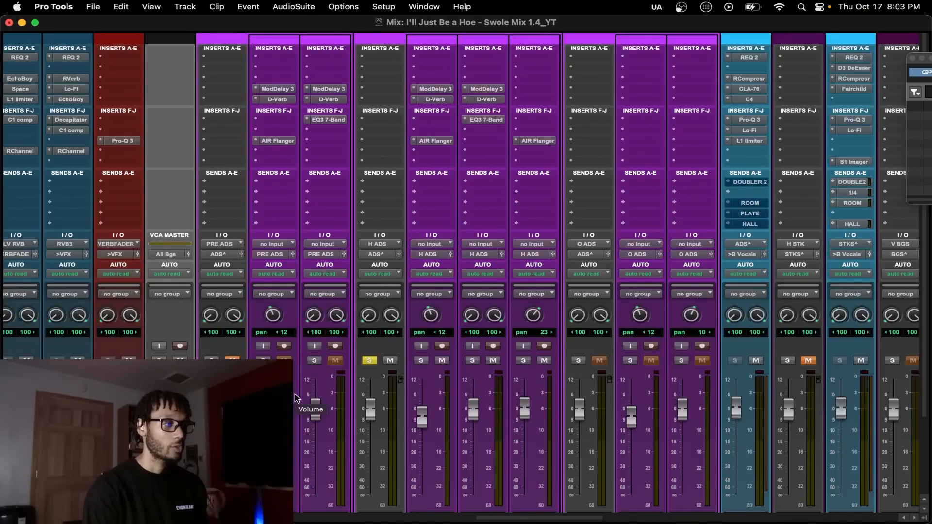
pyautogui.hscroll(5, 295, 398)
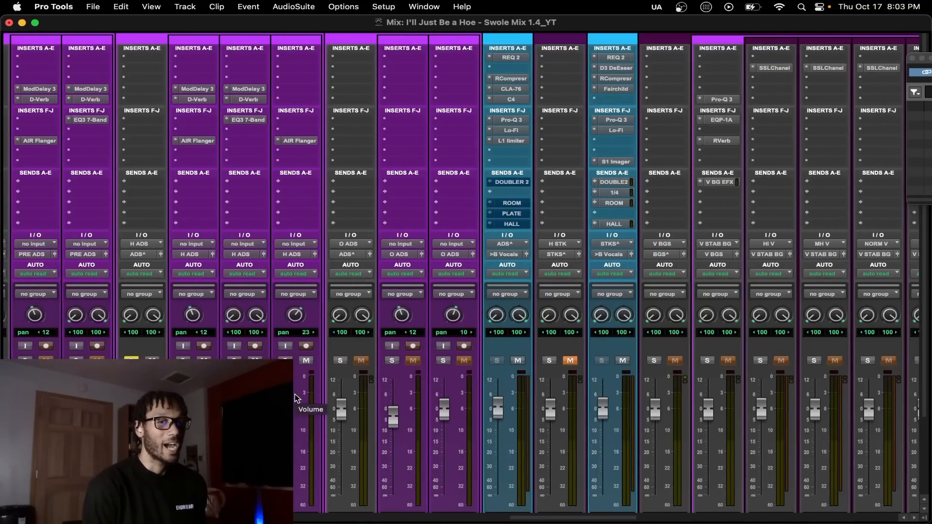
pyautogui.hscroll(-2, 295, 398)
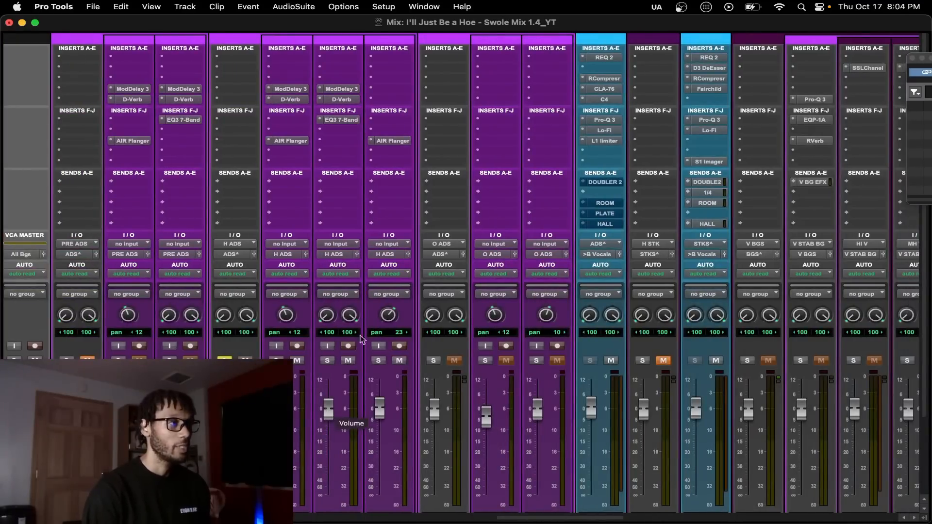
pyautogui.hscroll(-1, 369, 270)
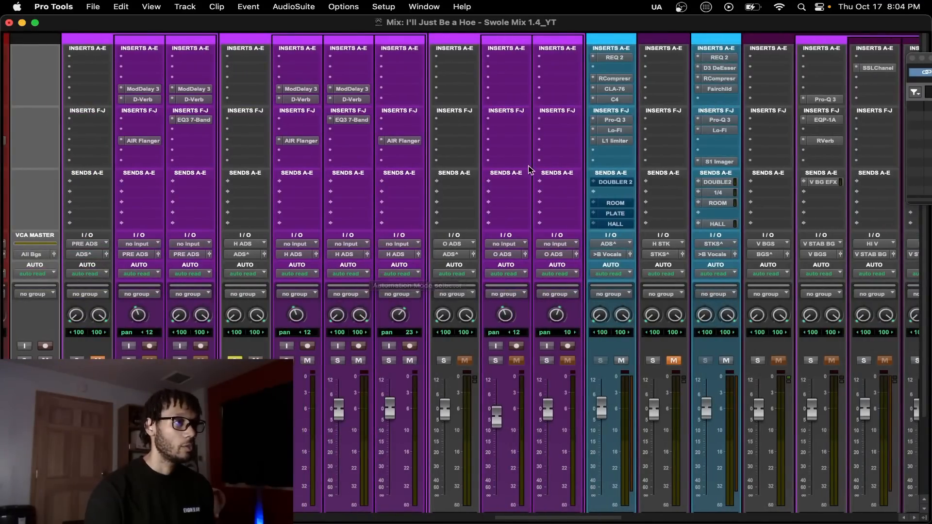
# Step: Bypass the AIR Flangers on hk ads 1 AMT and hk ads 3 AMT, and select the hook's first hk ads 1 AMT clip from 73|3
pyautogui.hscroll(-2, 451, 115)
pyautogui.hscroll(-1, 334, 147)
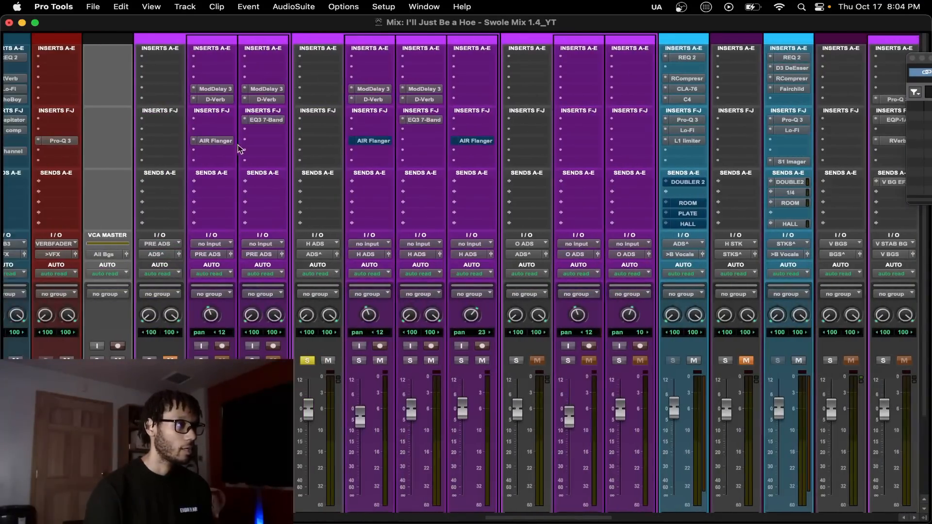
pyautogui.press('super+equal')
pyautogui.press('r')
pyautogui.press('r')
pyautogui.hscroll(-2, 555, 325)
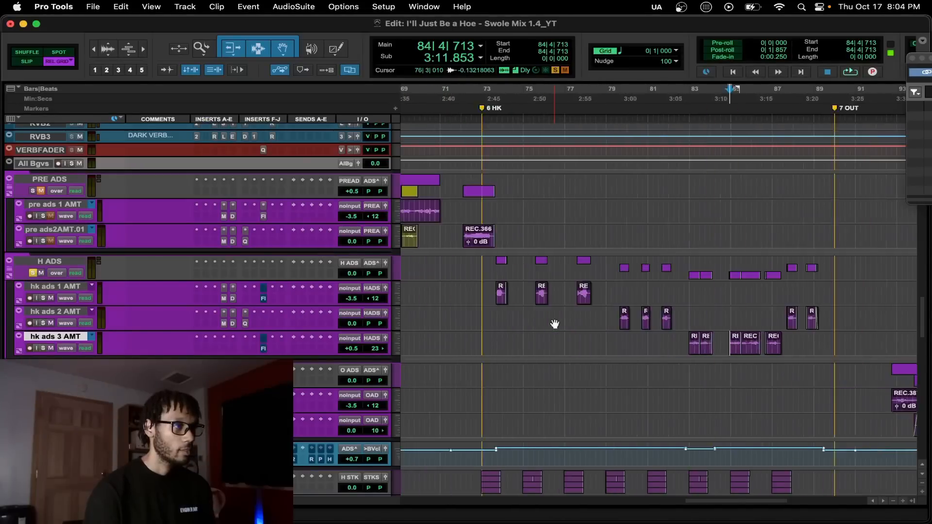
pyautogui.click(483, 290)
pyautogui.press('t')
pyautogui.press('t')
pyautogui.press('t')
pyautogui.press('super+equal')
pyautogui.hscroll(1, 461, 160)
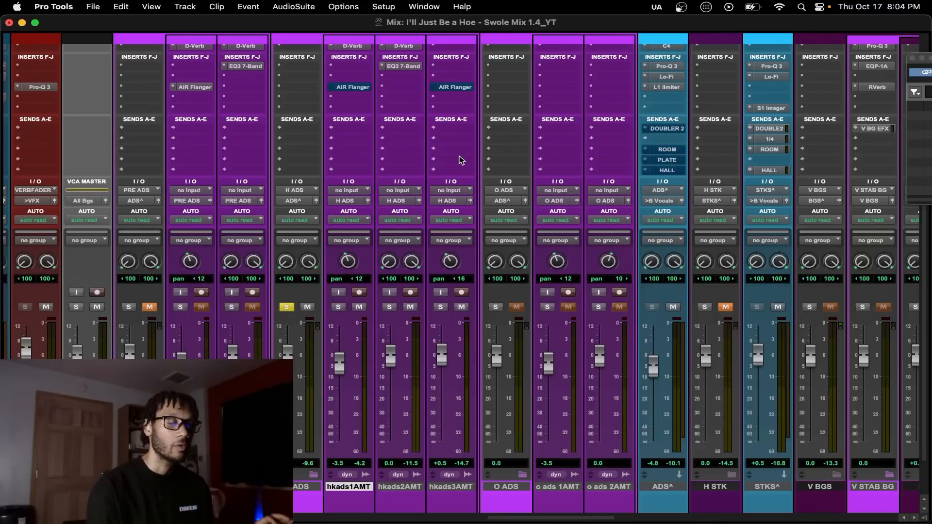
# Step: With H ADS unsoloed, compare the AIR Flanger on hk ads 1 AMT in and out of bypass during playback, leaving it active and closed
pyautogui.hscroll(-3, 354, 133)
pyautogui.scroll(3, 354, 133)
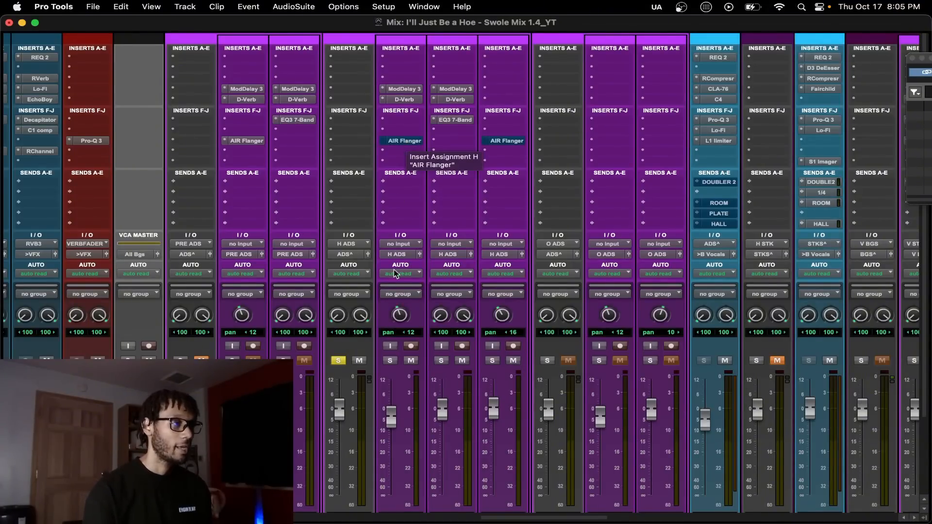
pyautogui.hscroll(-5, 384, 321)
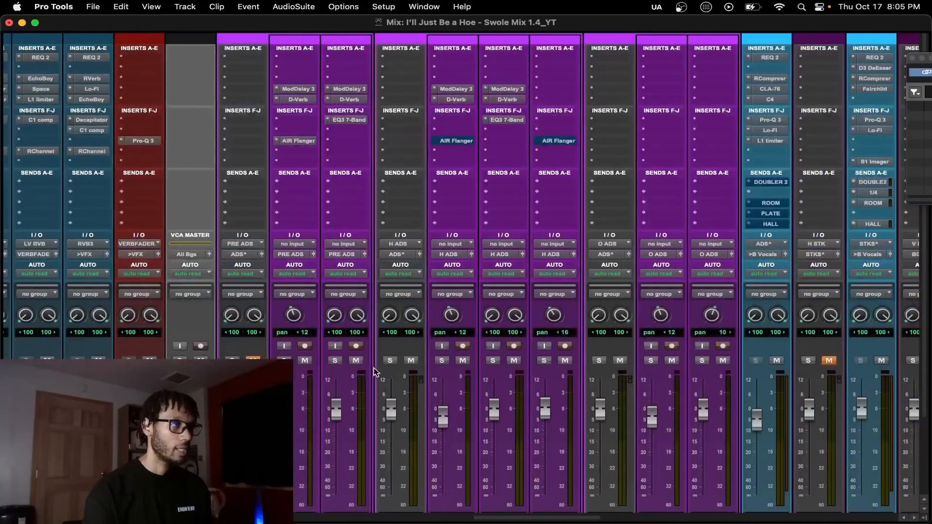
pyautogui.click(455, 141)
pyautogui.moveTo(479, 57); pyautogui.dragTo(678, 197)
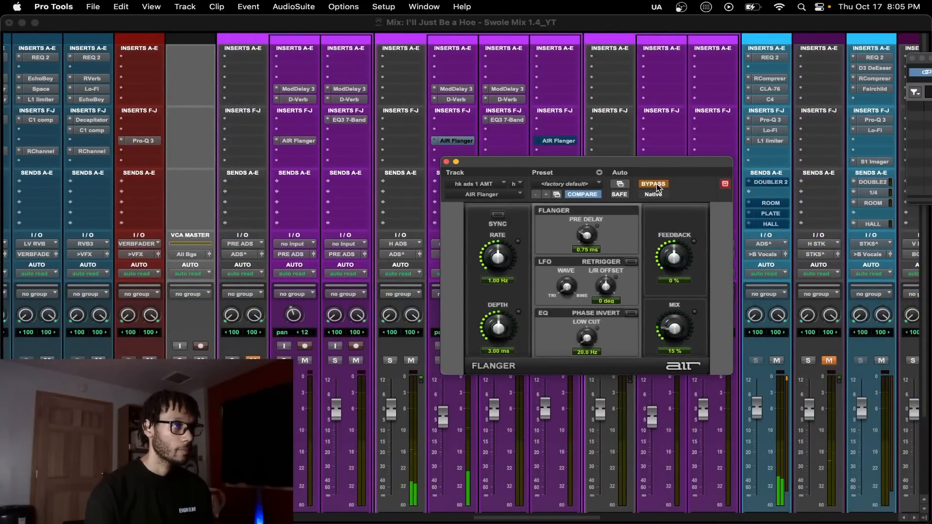
pyautogui.click(657, 187)
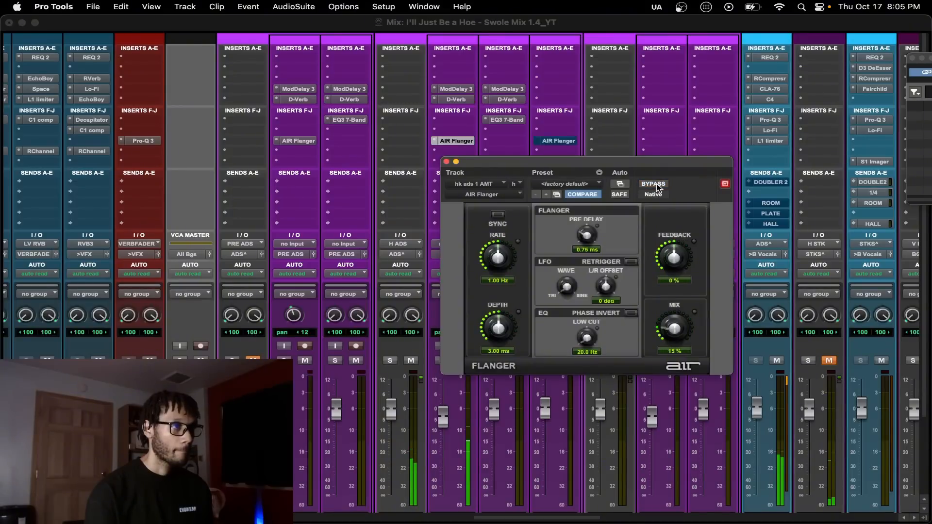
pyautogui.click(657, 187)
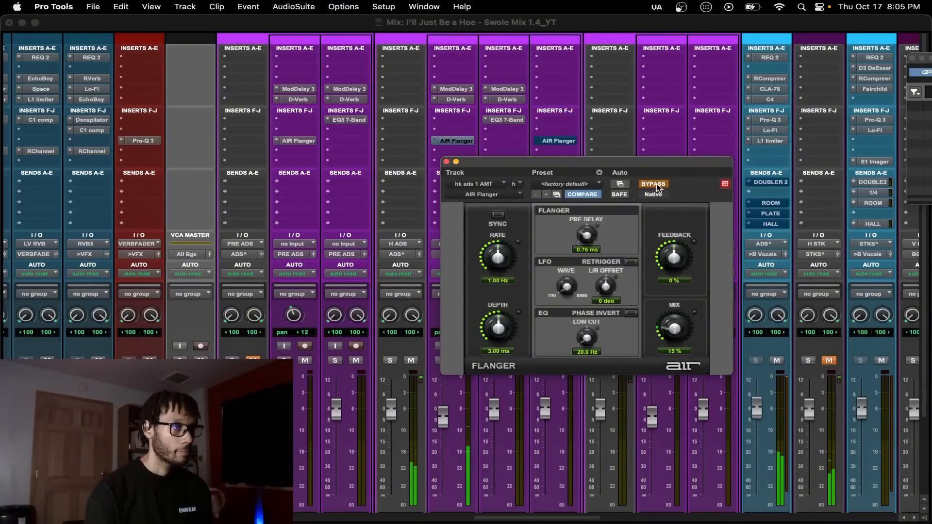
pyautogui.click(658, 188)
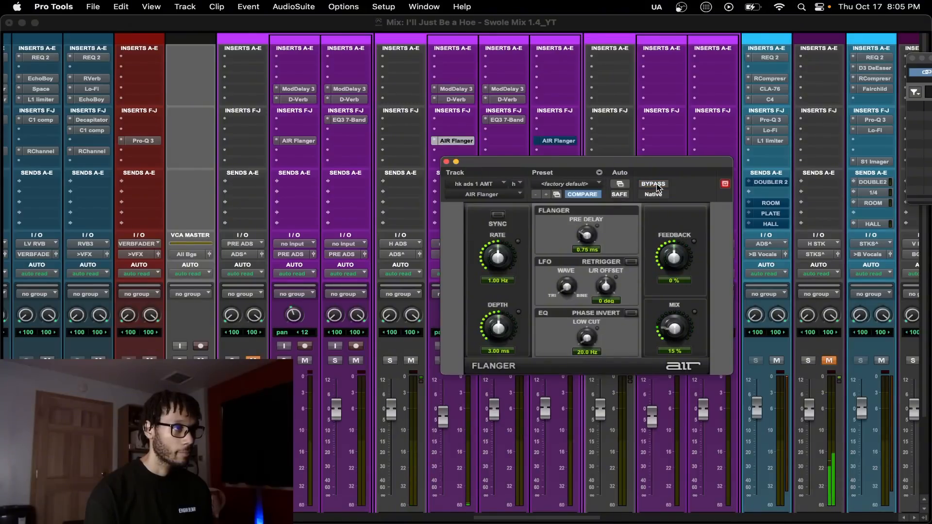
pyautogui.click(446, 163)
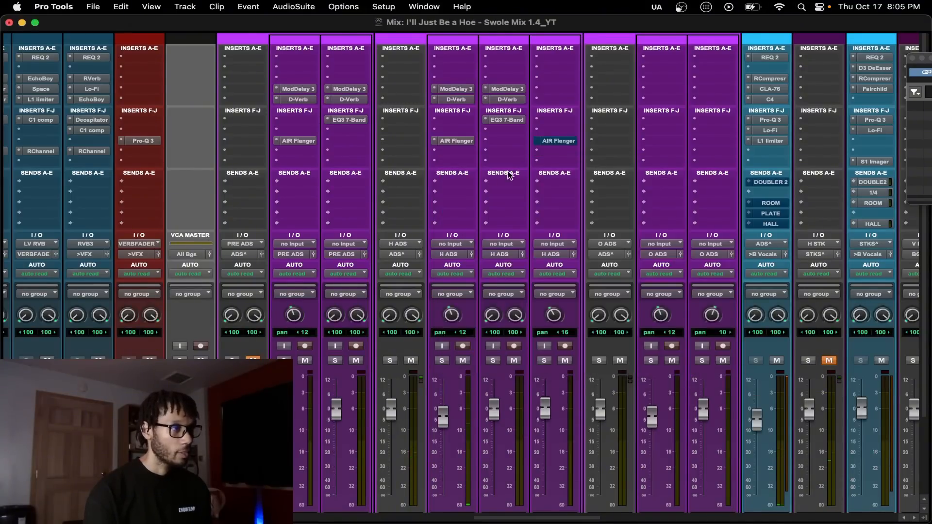
# Step: In the Edit window, set the playback start just before the first hk ads 3 AMT clips and return to the Mix window
pyautogui.click(560, 142)
pyautogui.press('super+equal')
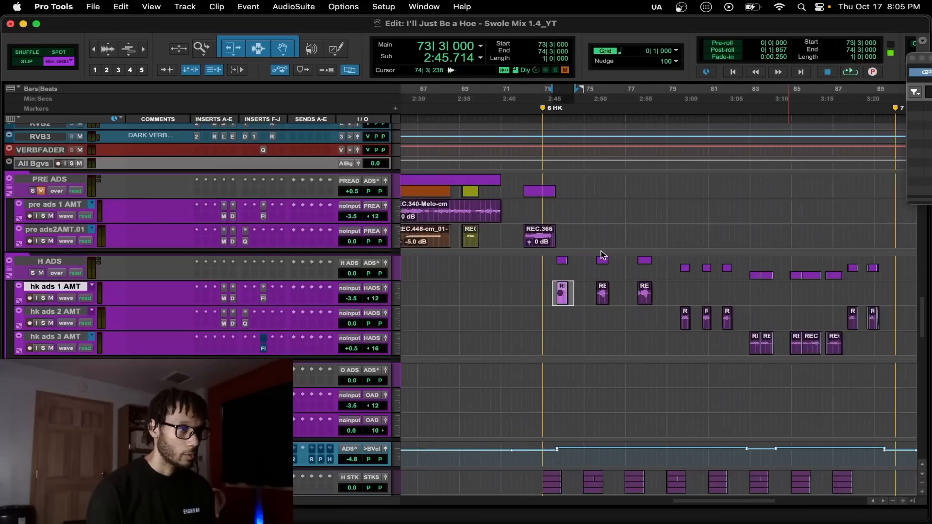
pyautogui.click(731, 348)
pyautogui.press('super+equal')
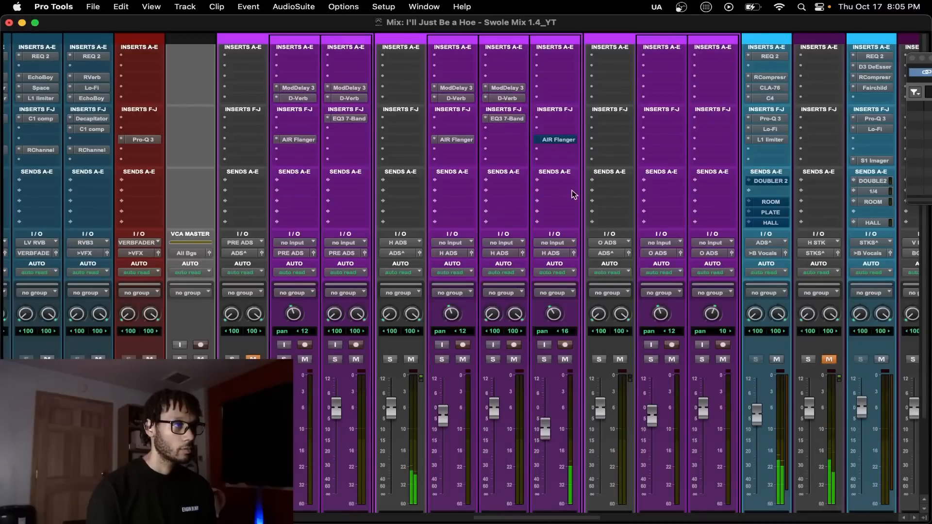
# Step: Open the AIR Flanger on hk ads 3 AMT, compare it in and out of bypass during playback and close it
pyautogui.click(561, 141)
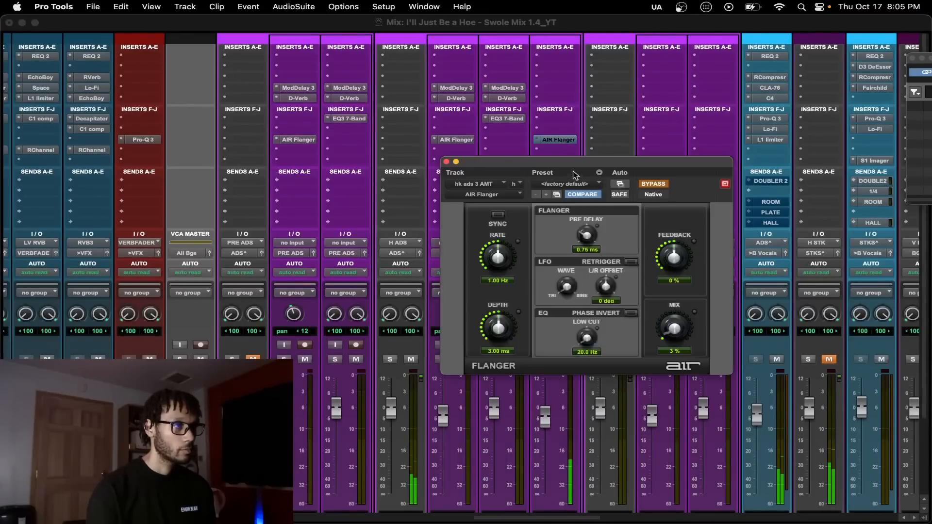
pyautogui.click(654, 184)
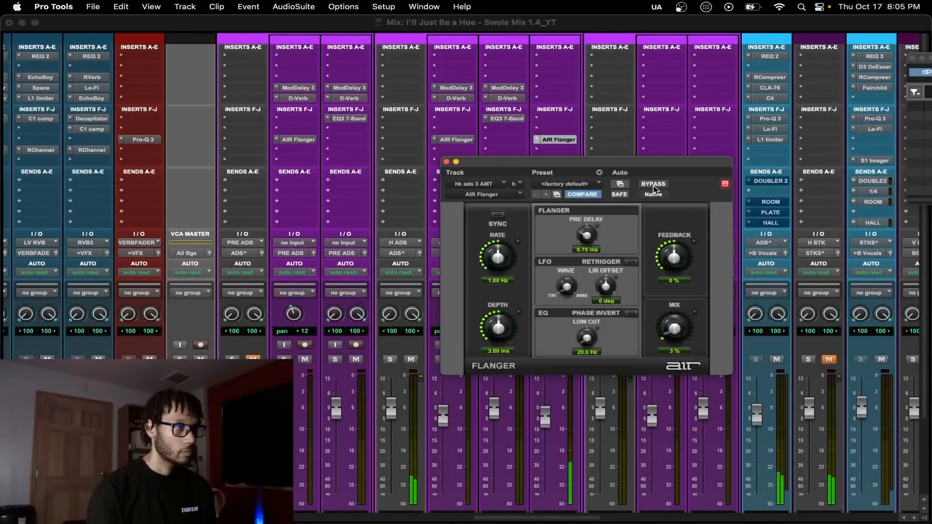
pyautogui.click(653, 184)
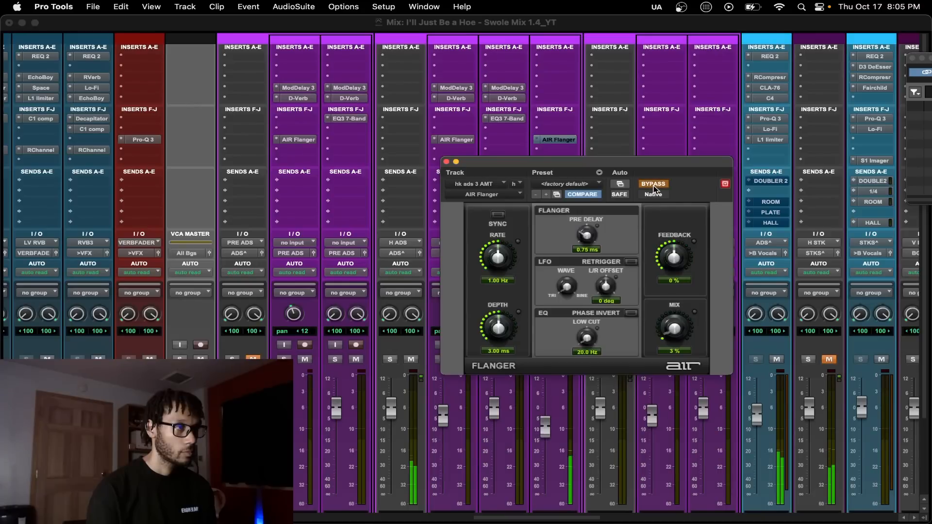
pyautogui.click(653, 185)
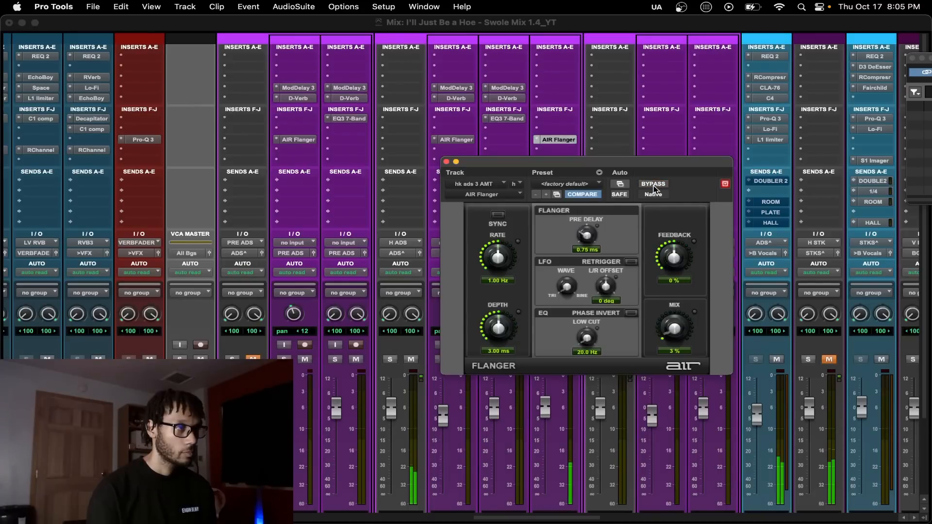
pyautogui.keyDown('super'); pyautogui.click(559, 141); pyautogui.keyUp('super')
pyautogui.click(560, 140)
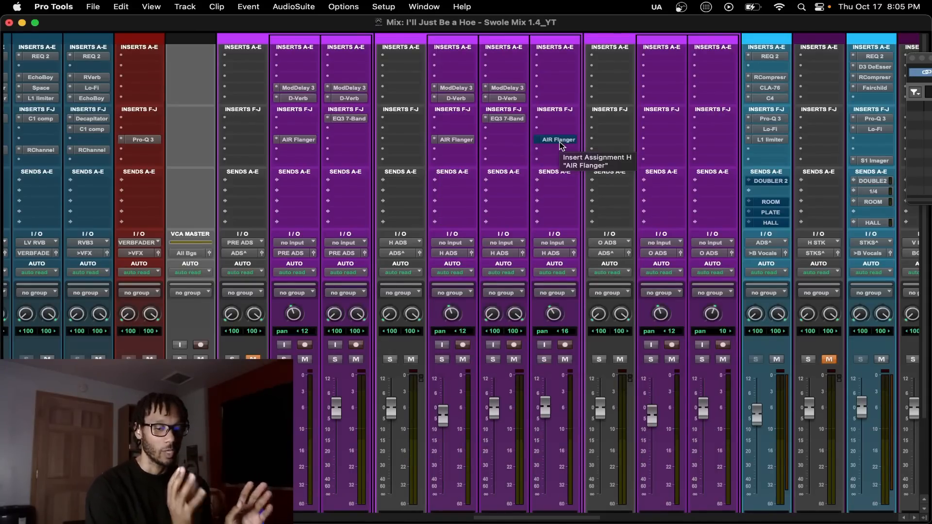
pyautogui.hscroll(5, 544, 145)
pyautogui.hscroll(3, 528, 147)
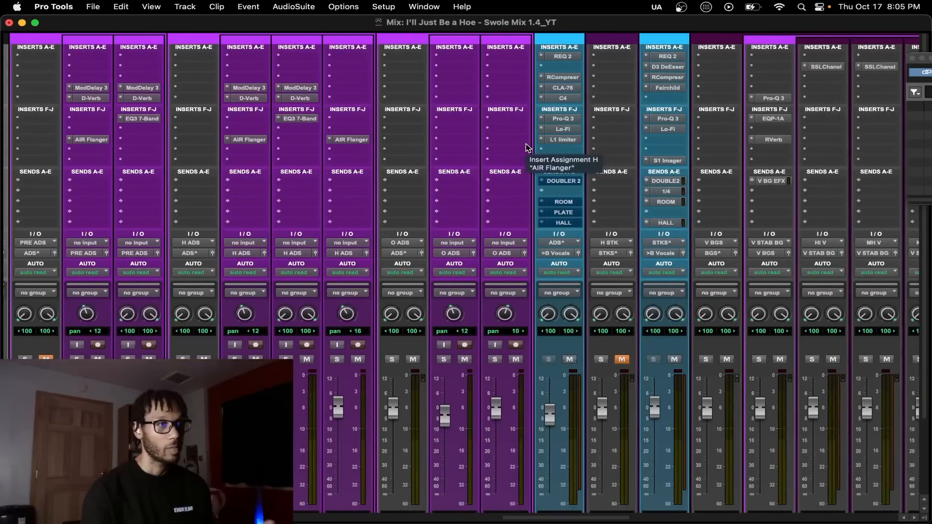
pyautogui.hscroll(4, 529, 148)
pyautogui.hscroll(20, 526, 144)
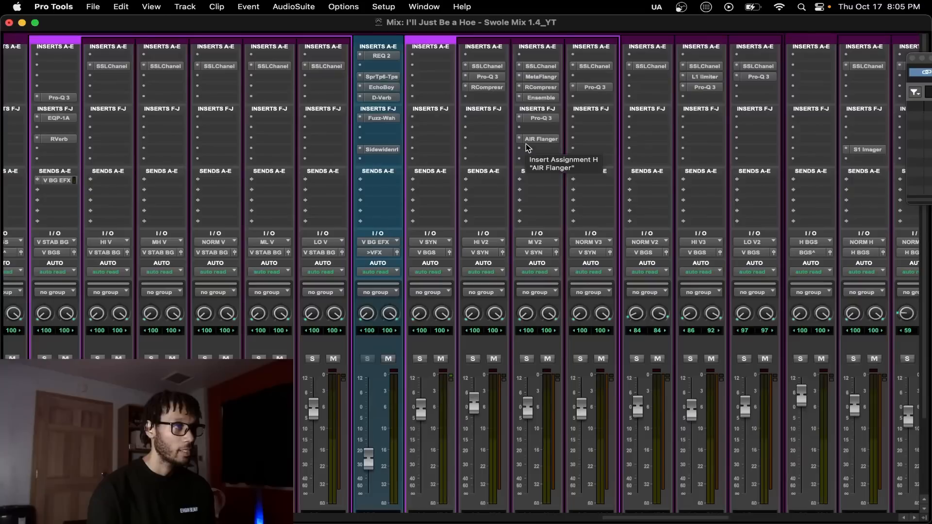
pyautogui.hscroll(12, 544, 141)
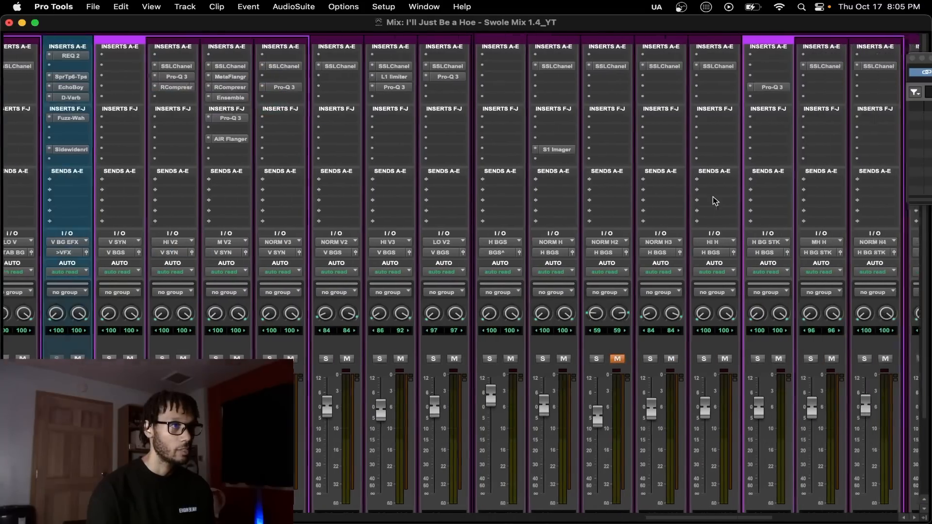
pyautogui.hscroll(-20, 752, 150)
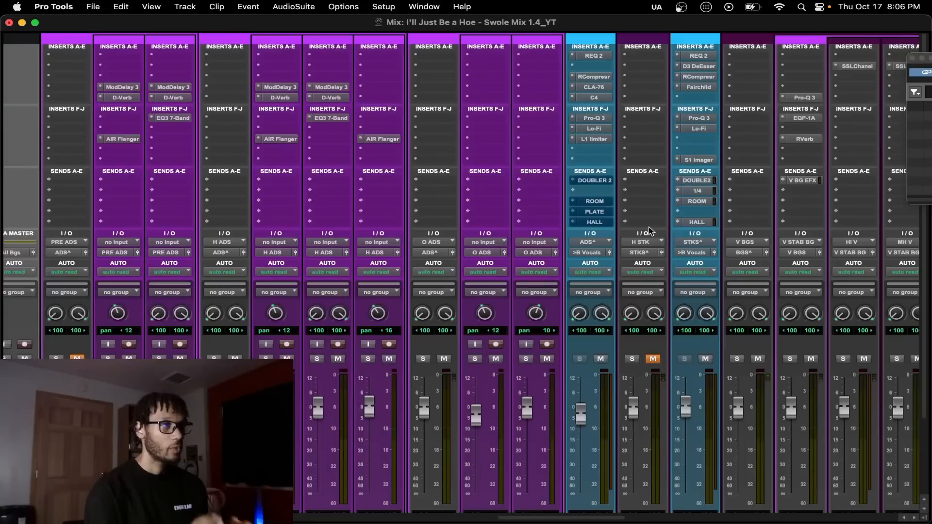
# Step: Open the Mod Delay III on hk ads 1 AMT and compare it in and out of bypass during playback, leaving it active
pyautogui.hscroll(4, 481, 377)
pyautogui.hscroll(1, 481, 376)
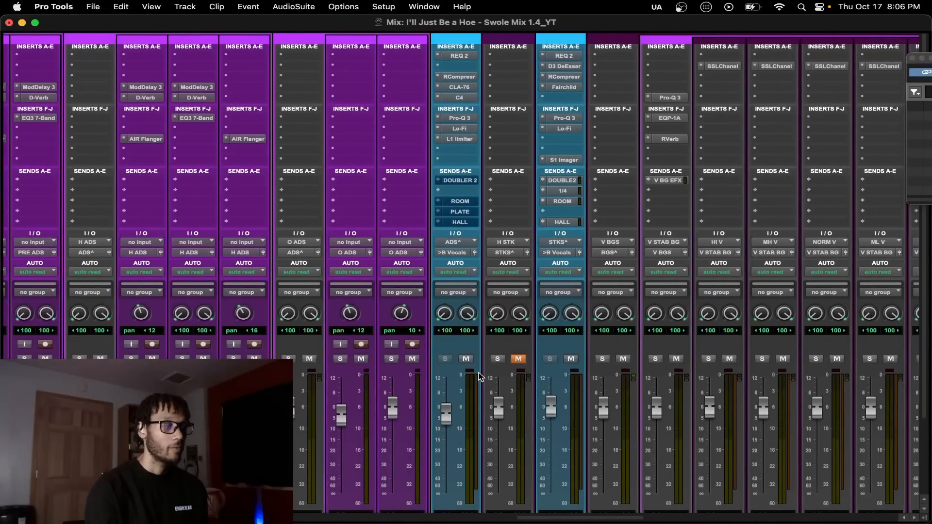
pyautogui.hscroll(-15, 488, 211)
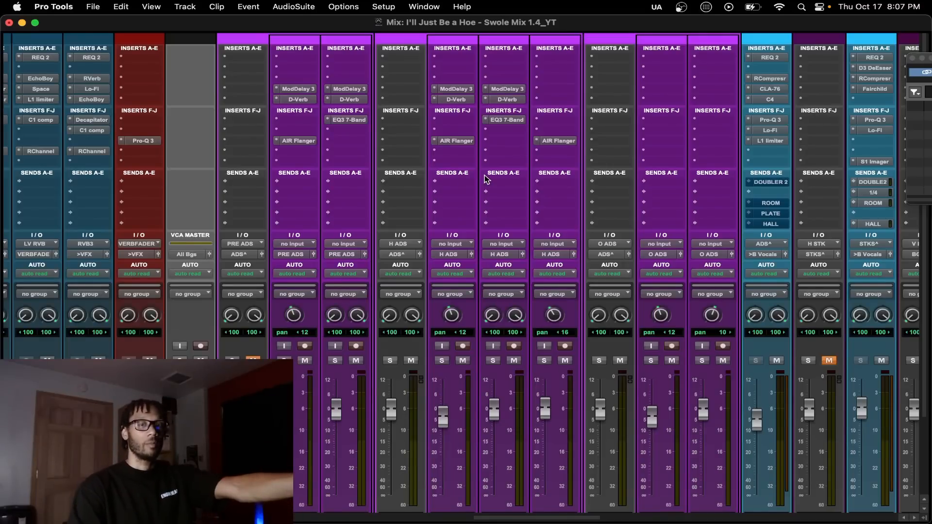
pyautogui.hscroll(2, 486, 178)
pyautogui.click(432, 90)
pyautogui.click(654, 184)
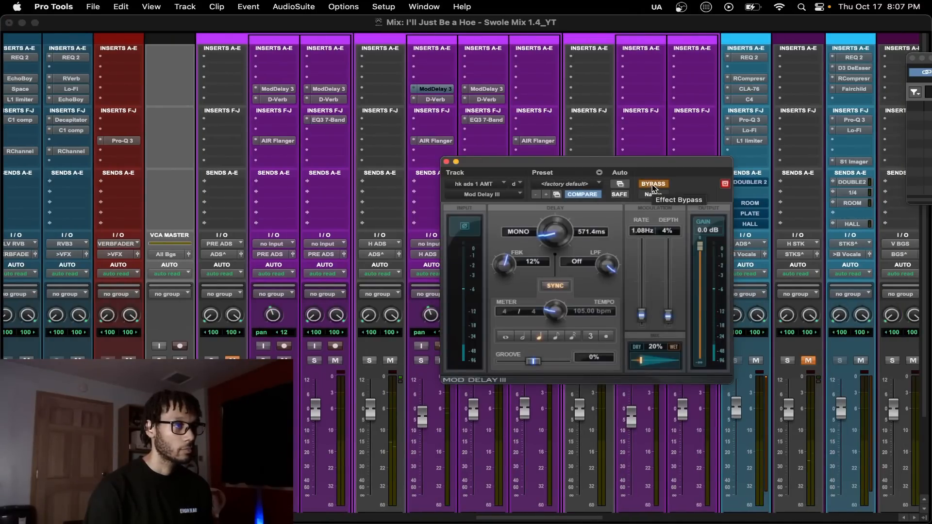
pyautogui.click(653, 187)
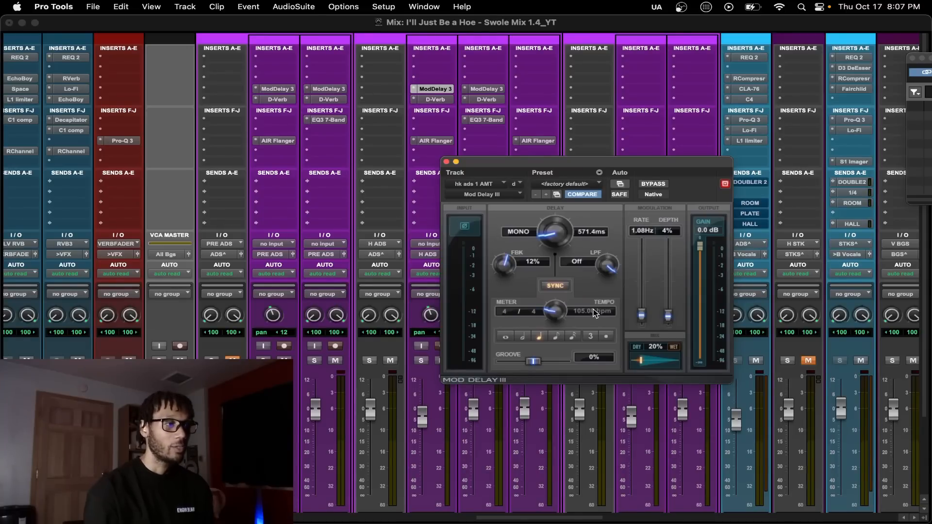
# Step: Open the D-Verb on hk ads 1 AMT, review its reverb settings and close it
pyautogui.click(435, 100)
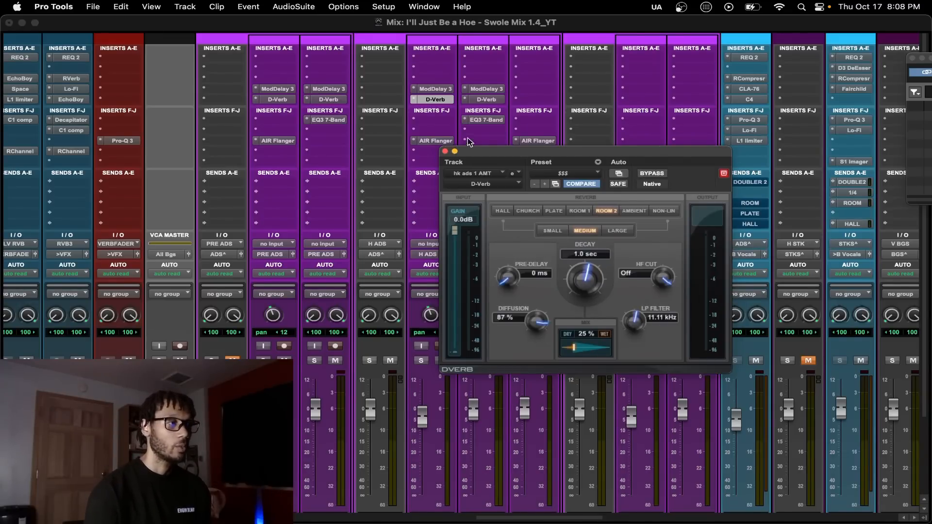
pyautogui.click(445, 151)
pyautogui.keyDown('super'); pyautogui.click(393, 100); pyautogui.keyUp('super')
pyautogui.press('super+equal')
pyautogui.press('super+equal')
pyautogui.keyDown('super'); pyautogui.click(427, 99); pyautogui.keyUp('super')
# Step: Open the DOUBLER 2 send on ADS^ and compare it unmuted and muted during playback, leaving it muted
pyautogui.hscroll(5, 479, 198)
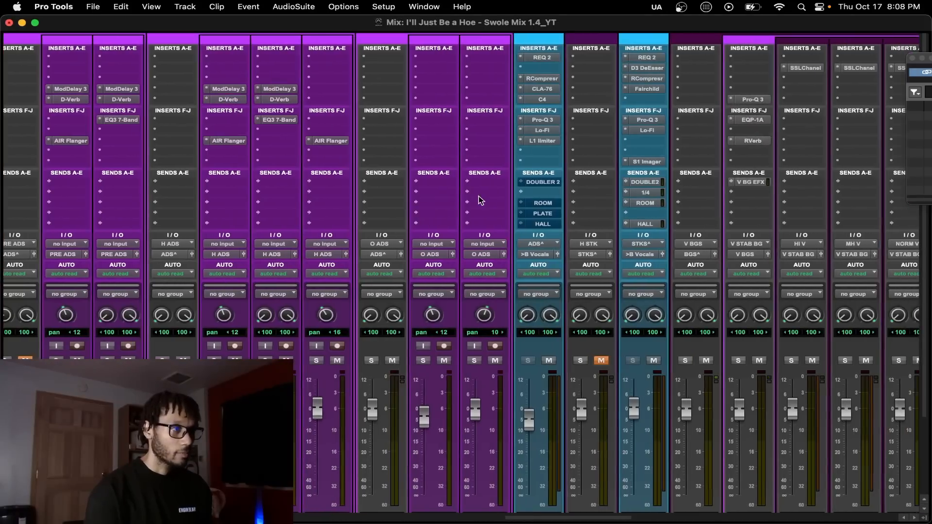
pyautogui.click(542, 184)
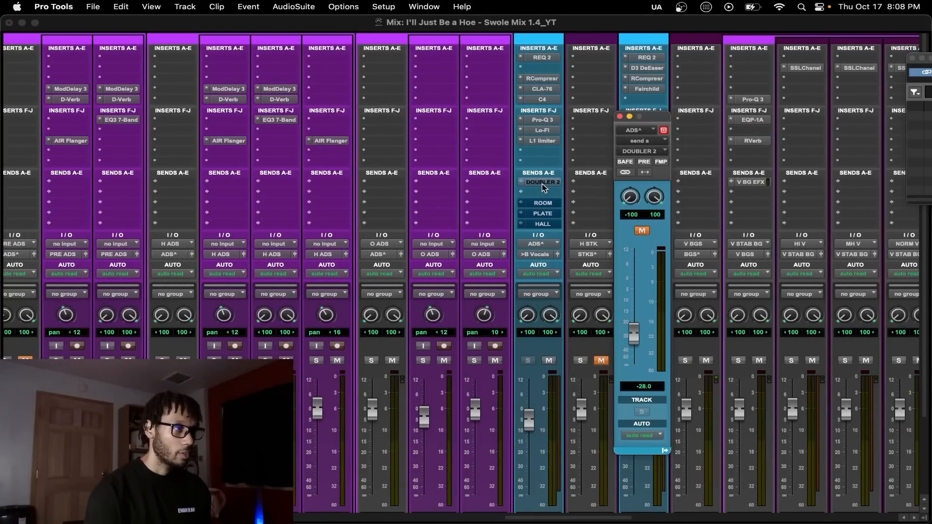
pyautogui.hscroll(3, 584, 249)
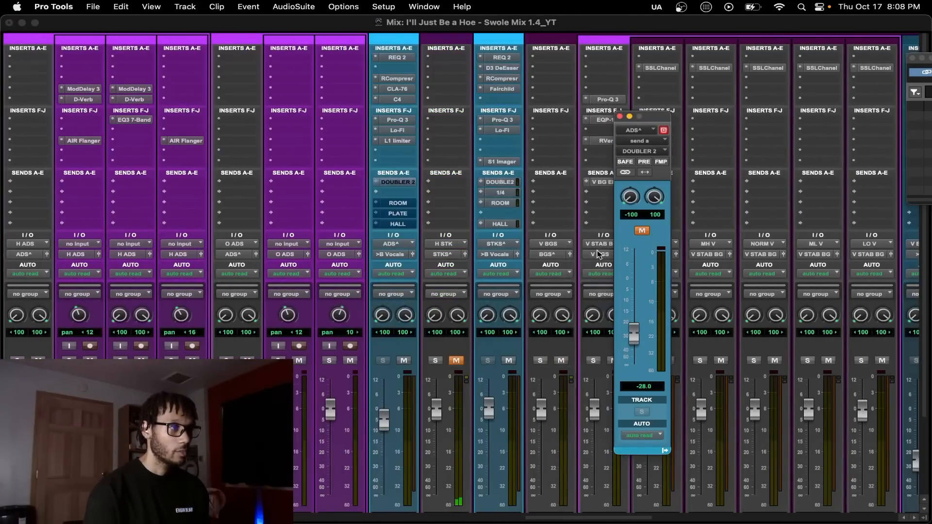
pyautogui.click(643, 232)
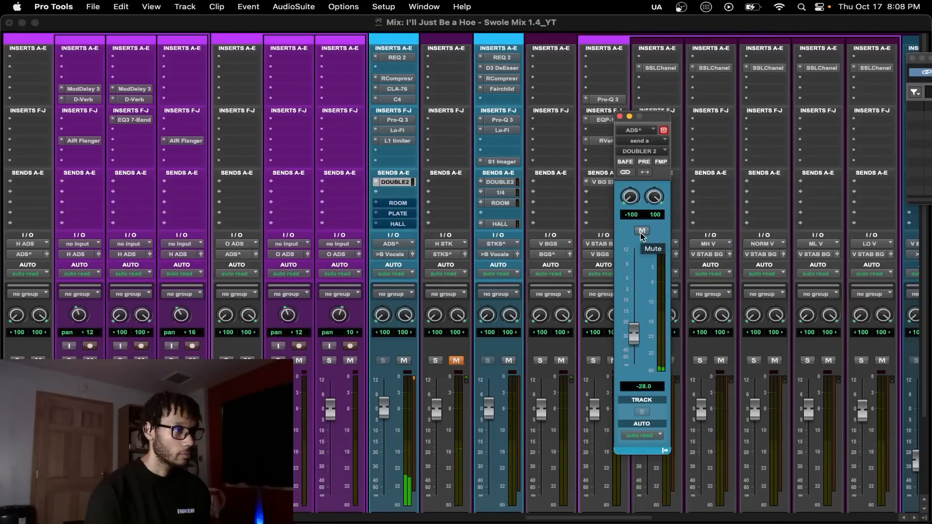
pyautogui.click(642, 234)
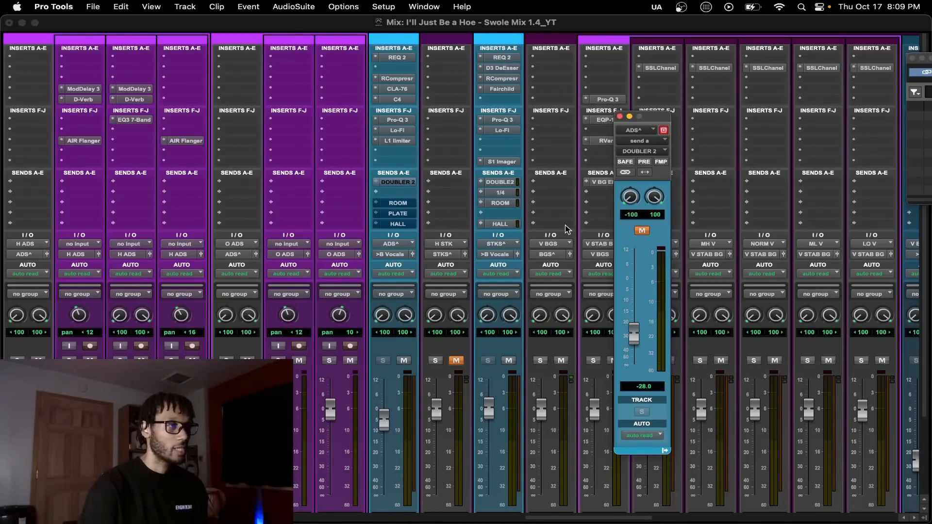
# Step: On the pre ads 1 AMT D-Verb, raise the pre-delay to 74 ms as a demonstration and turn it fully back down
pyautogui.hscroll(-8, 565, 228)
pyautogui.hscroll(3, 425, 222)
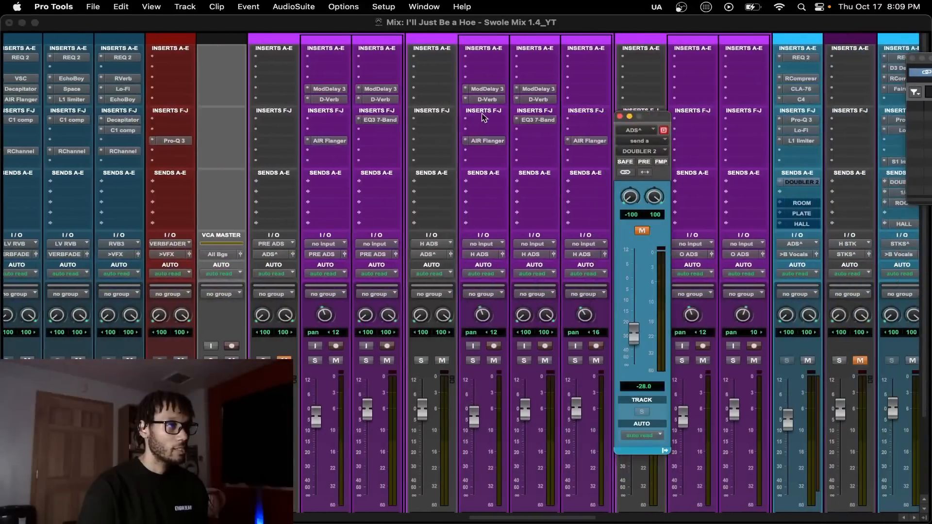
pyautogui.hscroll(8, 505, 146)
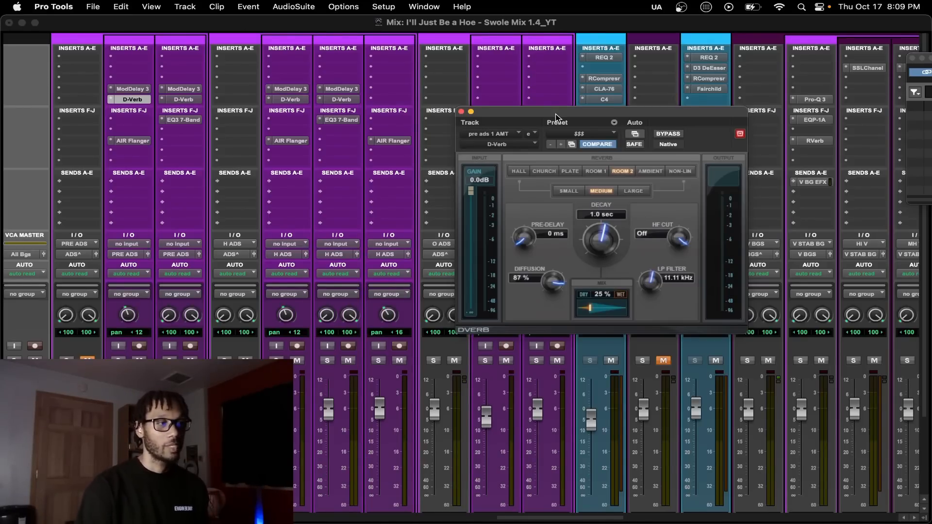
pyautogui.moveTo(557, 118); pyautogui.dragTo(506, 133)
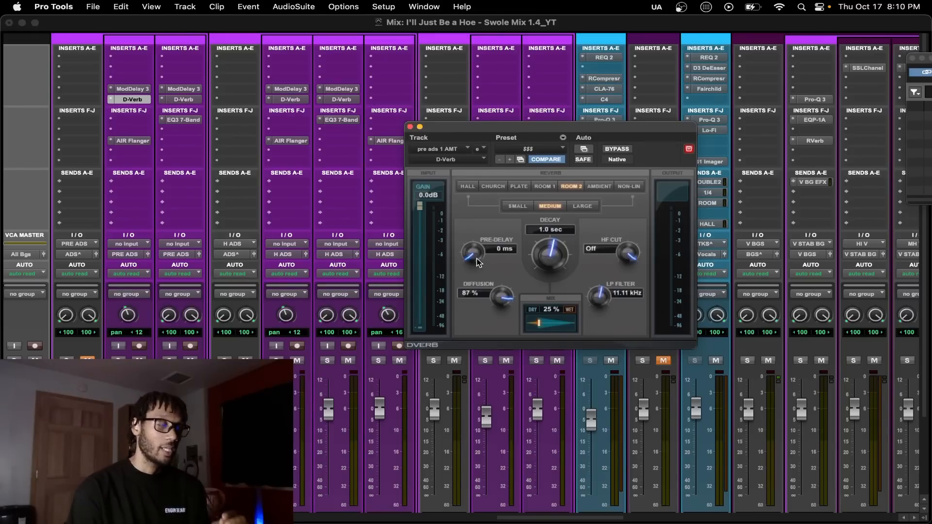
pyautogui.moveTo(477, 258); pyautogui.dragTo(481, 201)
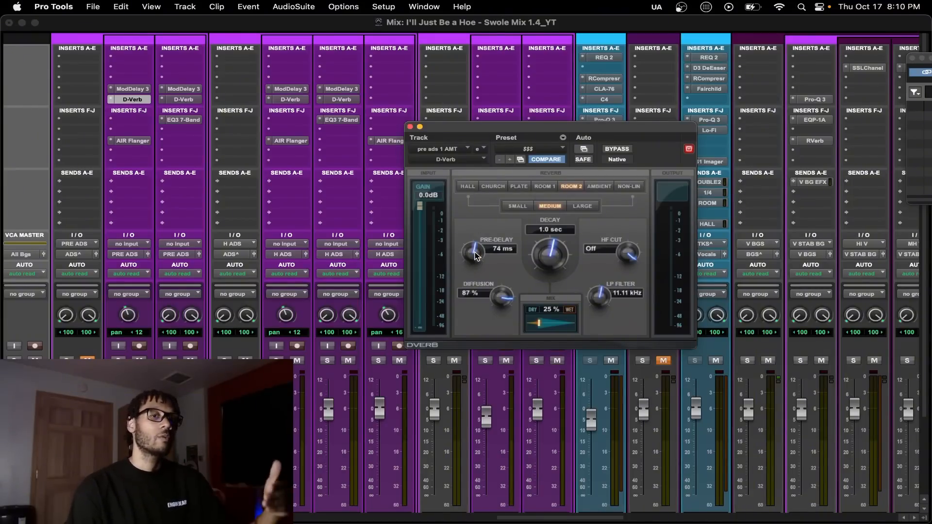
pyautogui.moveTo(475, 255); pyautogui.dragTo(480, 348)
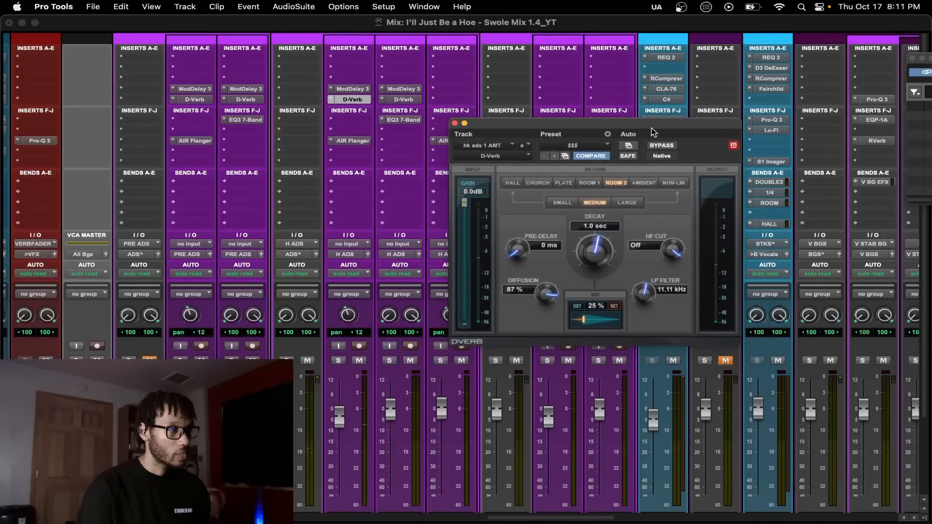
# Step: Compare the D-Verb on hk ads 1 AMT in and out of bypass during playback, leave it active and close it
pyautogui.click(669, 147)
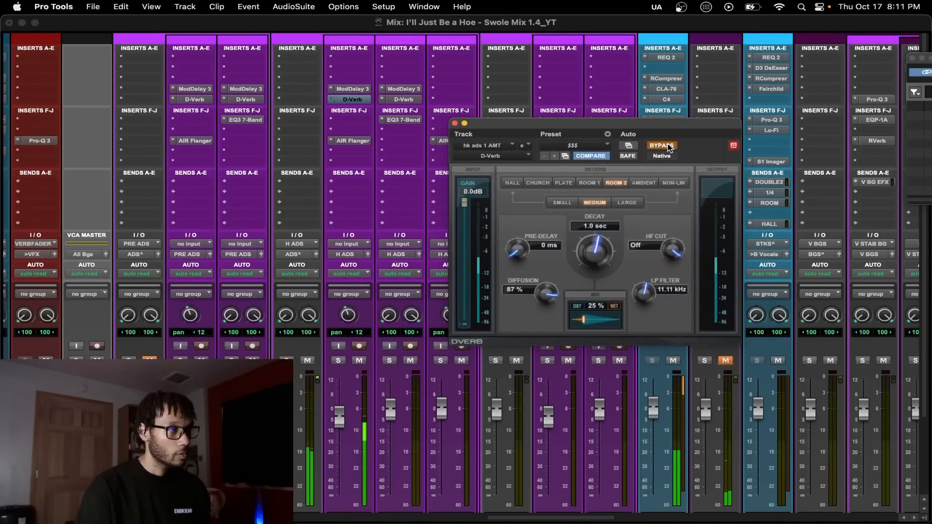
pyautogui.click(669, 147)
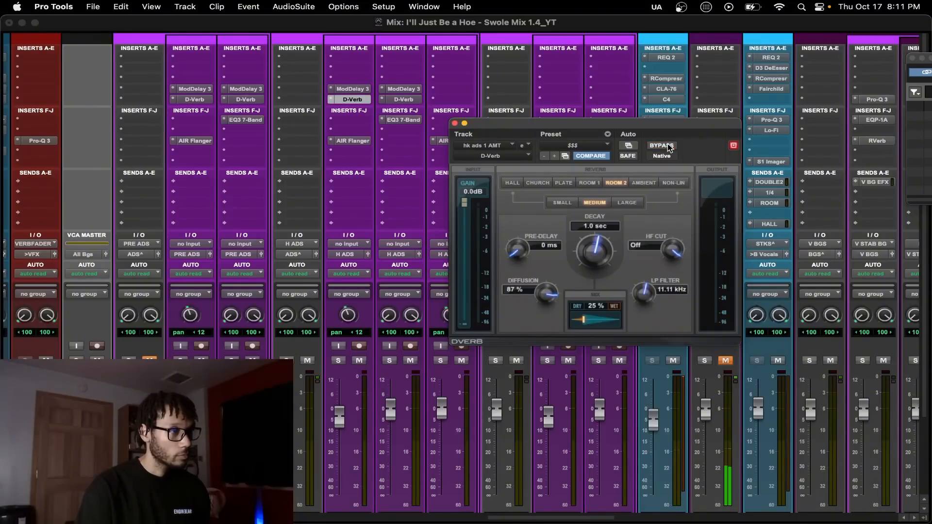
pyautogui.click(456, 124)
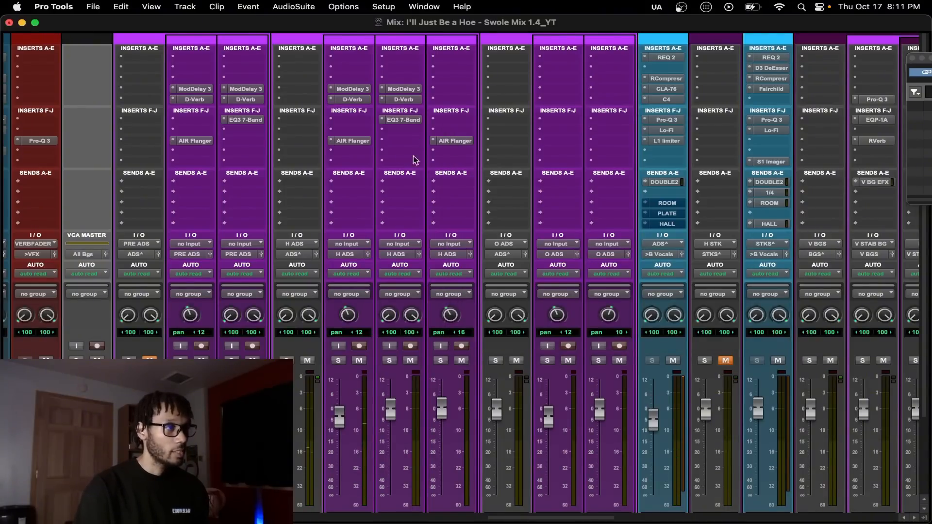
# Step: Select the hk ads 2 AMT track and compare its D-Verb in and out of bypass during playback, leaving it active and closed
pyautogui.scroll(-4, 404, 423)
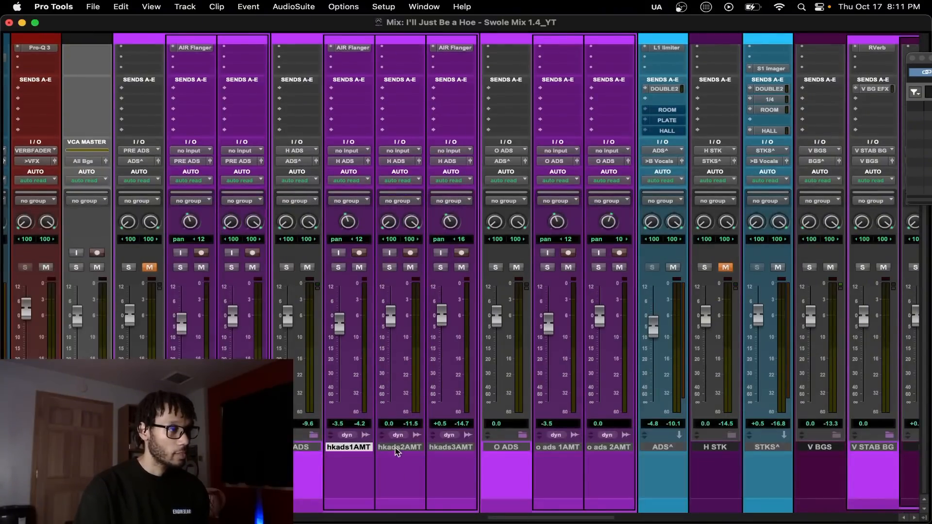
pyautogui.click(397, 452)
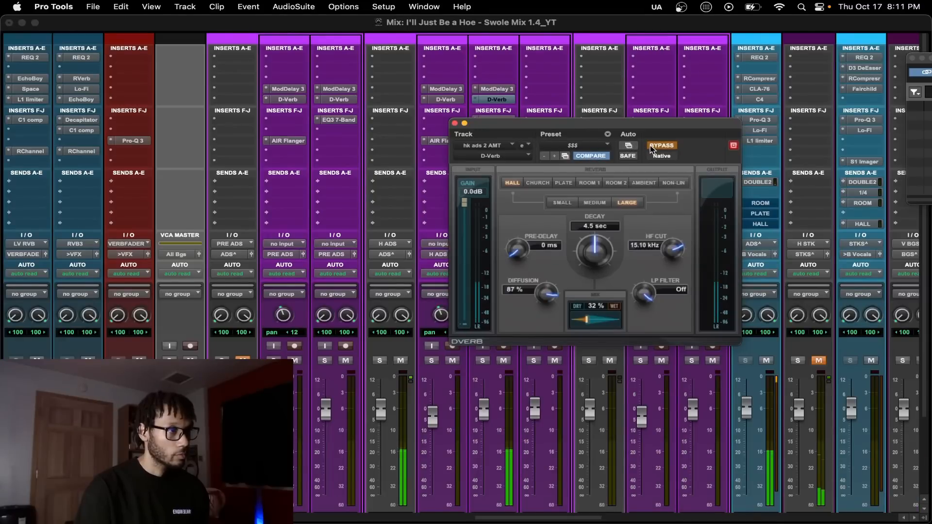
pyautogui.click(661, 147)
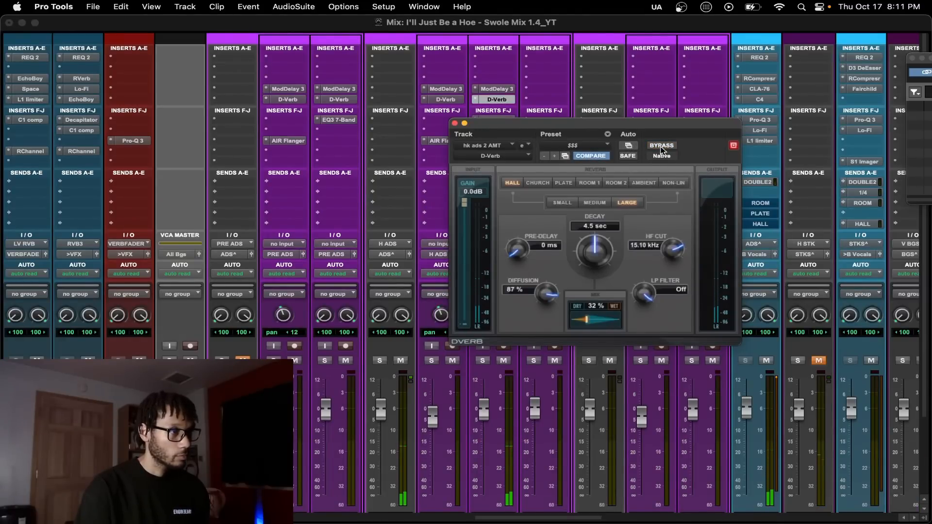
pyautogui.click(661, 147)
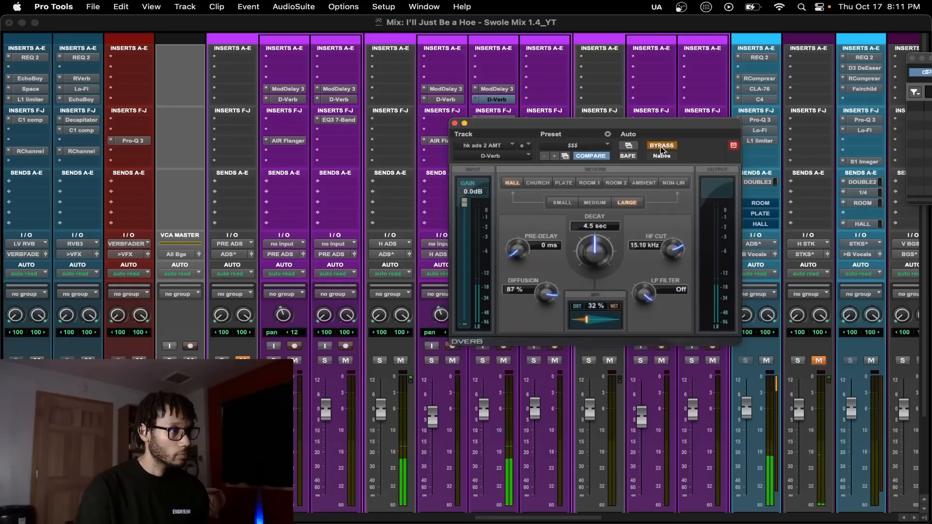
pyautogui.click(661, 147)
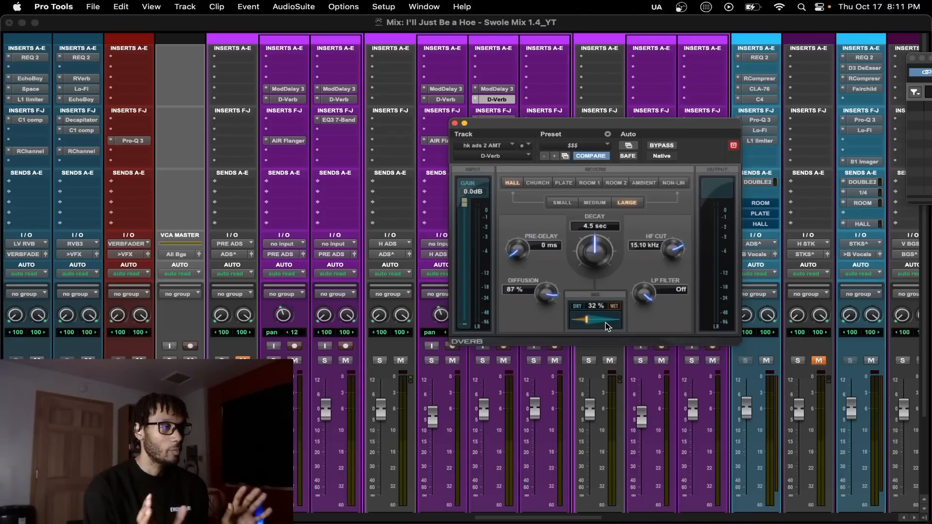
pyautogui.press('super+w')
# Step: Review the ROOM, PLATE and HALL sends on the ADS^ bus one after another and close the send window
pyautogui.hscroll(2, 593, 349)
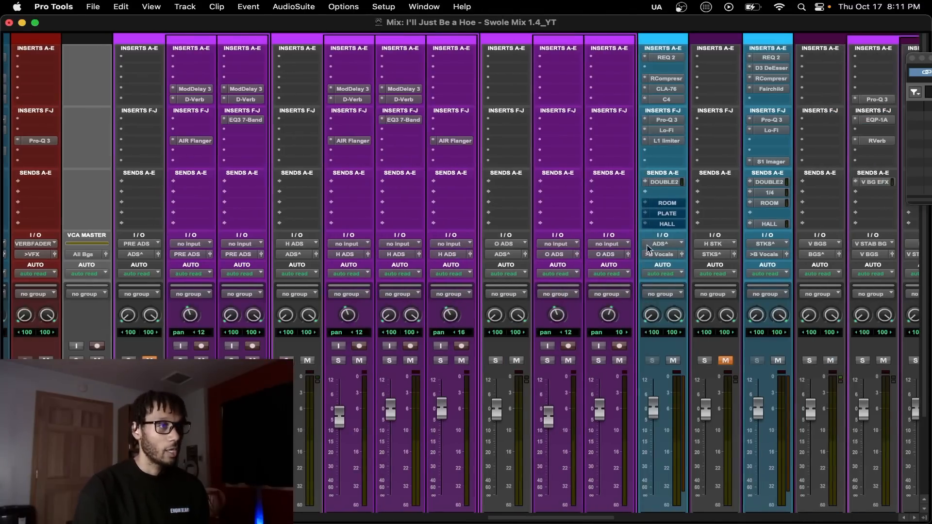
pyautogui.click(657, 203)
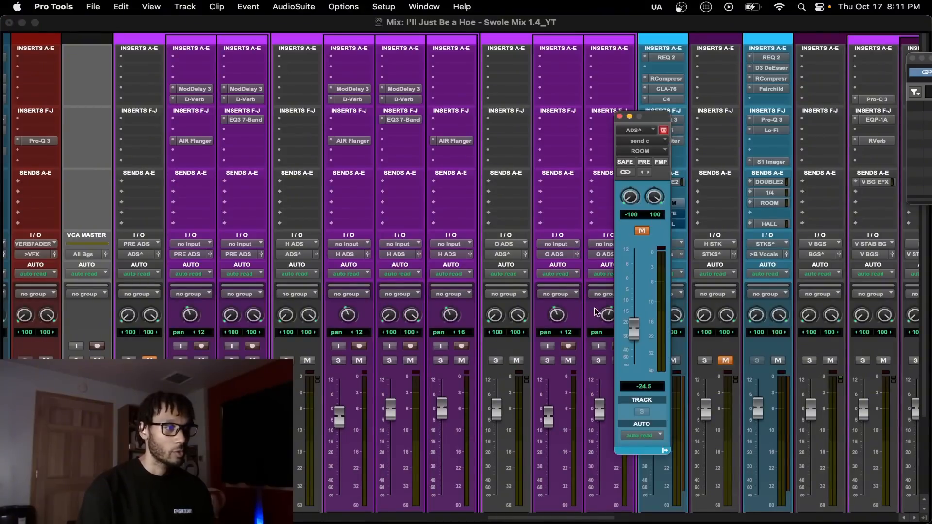
pyautogui.click(674, 214)
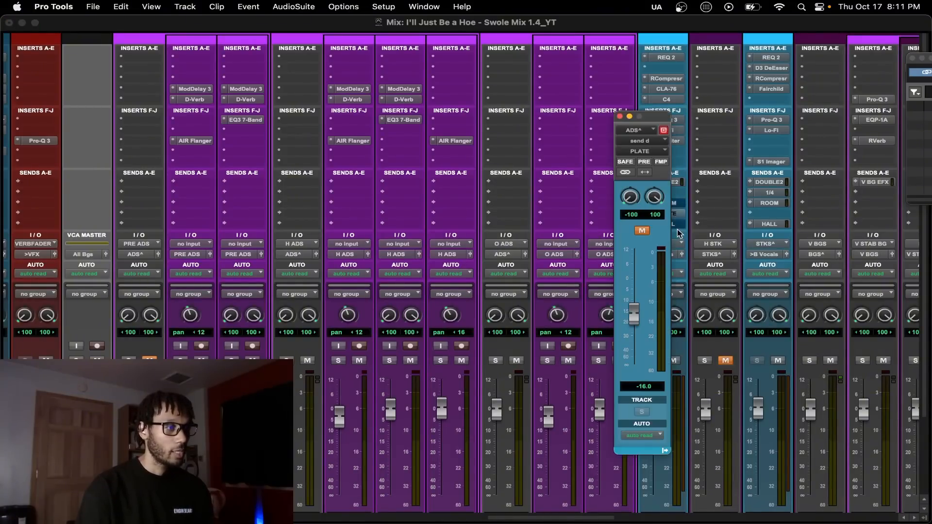
pyautogui.press('super+w')
pyautogui.click(669, 224)
pyautogui.press('super+w')
# Step: Open ValhallaSupermassive on the ROOM return, move its window clear and review its reverb settings
pyautogui.hscroll(3, 702, 298)
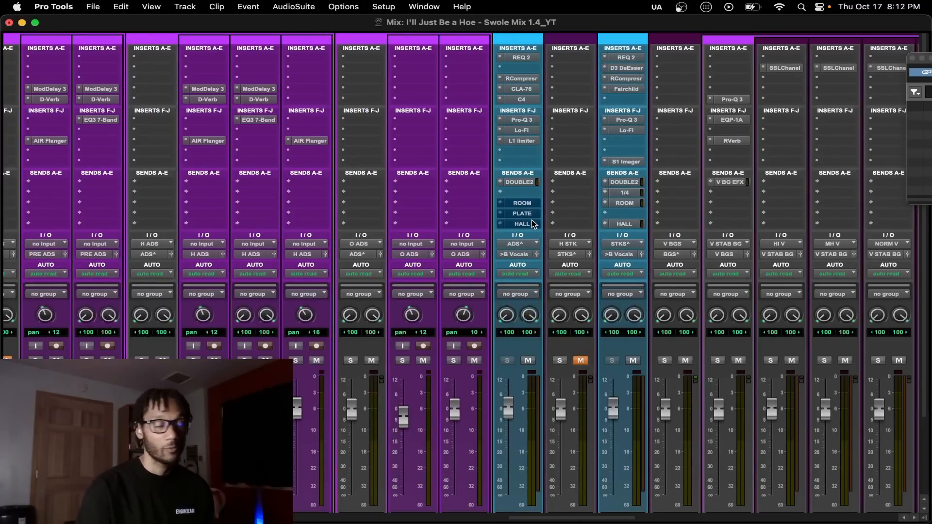
pyautogui.hscroll(1, 534, 225)
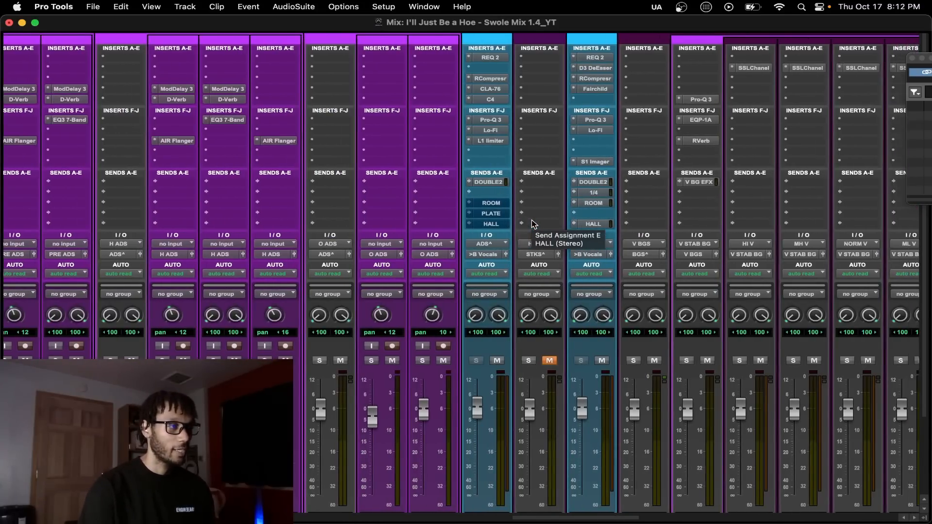
pyautogui.hscroll(4, 533, 224)
pyautogui.scroll(-3, 535, 224)
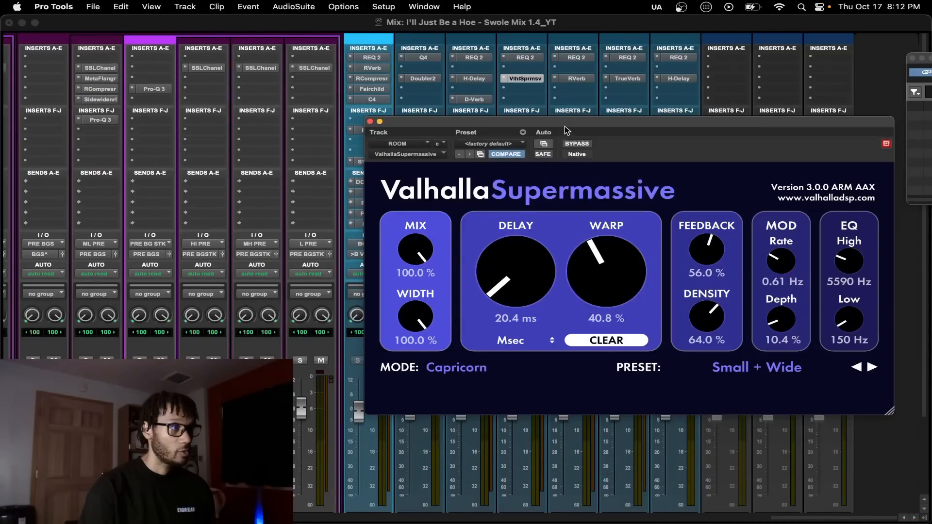
pyautogui.moveTo(565, 130); pyautogui.dragTo(527, 93)
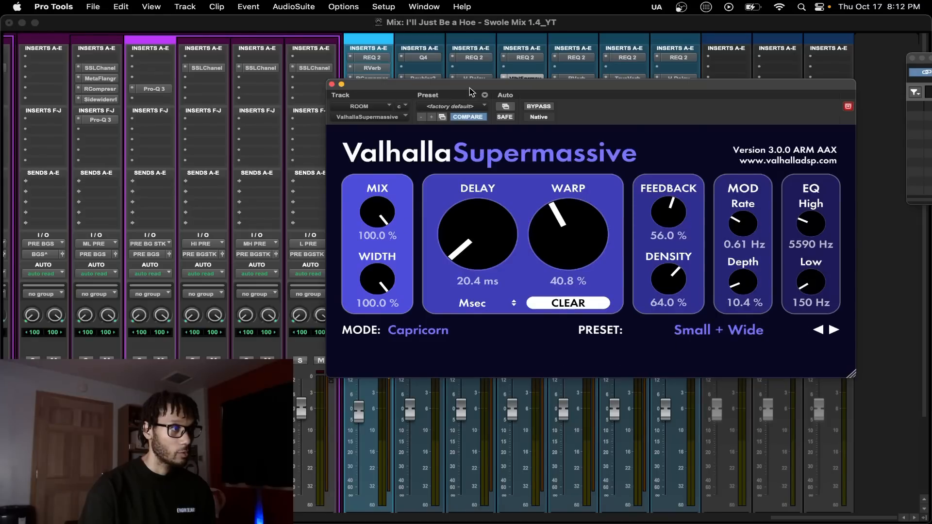
pyautogui.moveTo(472, 93); pyautogui.dragTo(396, 162)
# Step: Audition the ROOM send on ADS^ by raising its level to +12.0 dB during playback, and undo the level changes
pyautogui.hscroll(-5, 252, 256)
pyautogui.hscroll(-10, 252, 256)
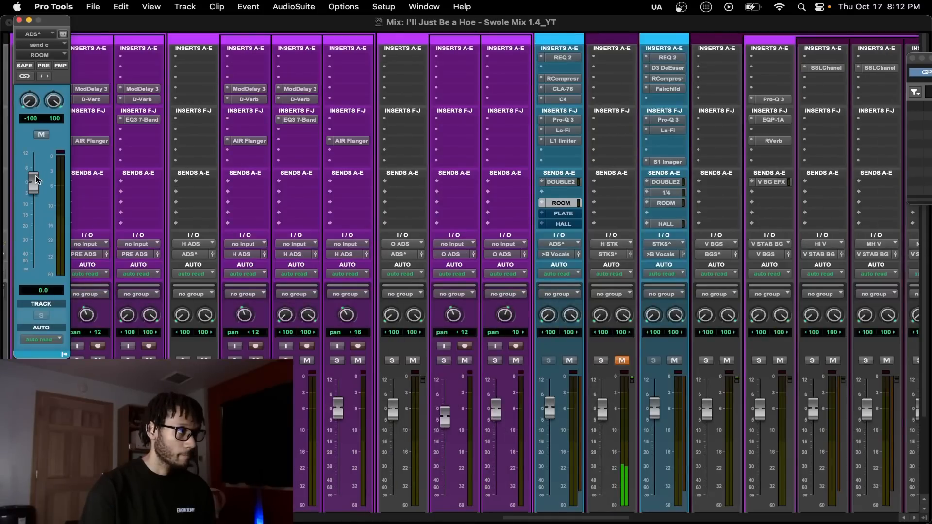
pyautogui.moveTo(36, 179); pyautogui.dragTo(39, 149)
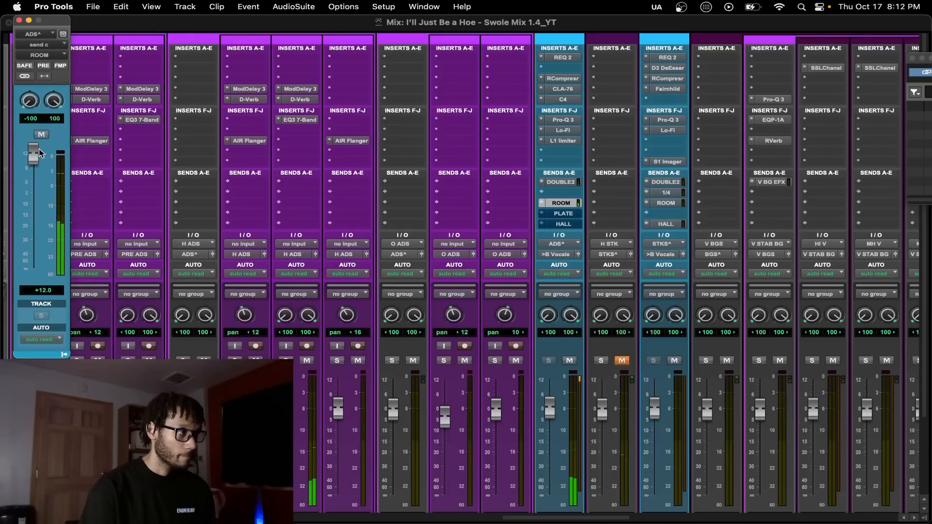
pyautogui.press('super+z')
pyautogui.press('super+z')
pyautogui.press('super+z')
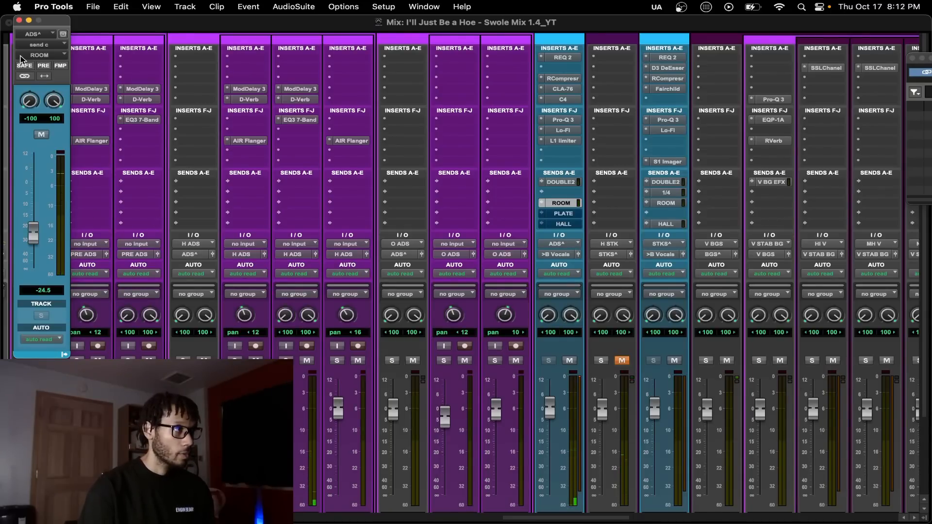
# Step: Compare the ROOM send on ADS^ muted and unmuted during playback, leaving it unmuted, and close its send window
pyautogui.moveTo(52, 25); pyautogui.dragTo(486, 74)
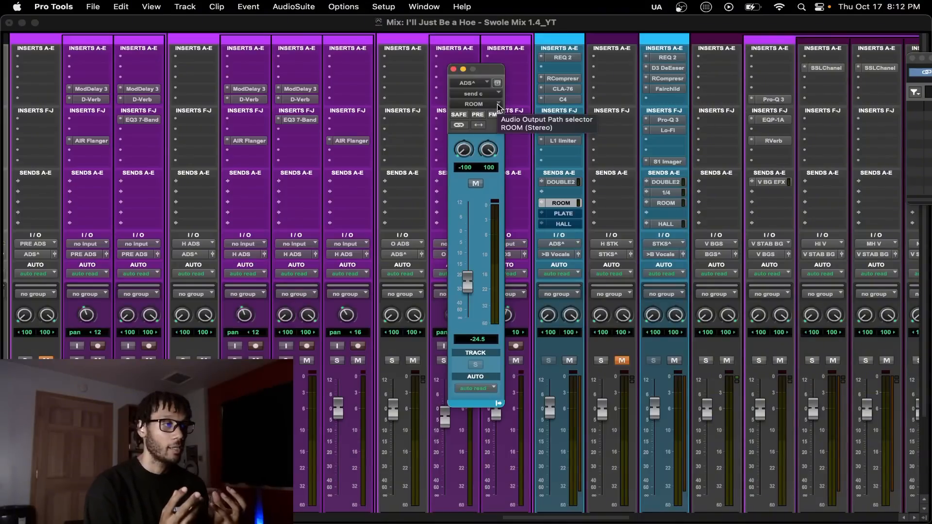
pyautogui.click(477, 184)
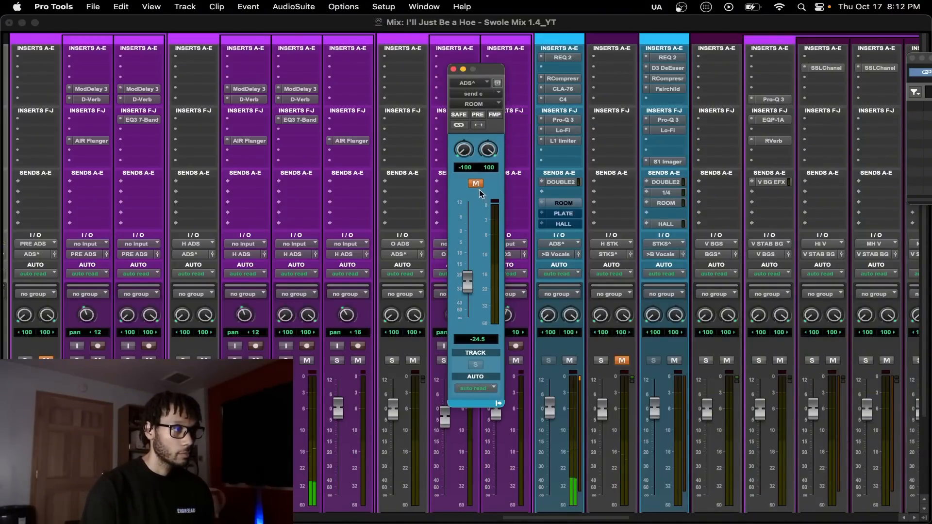
pyautogui.click(477, 183)
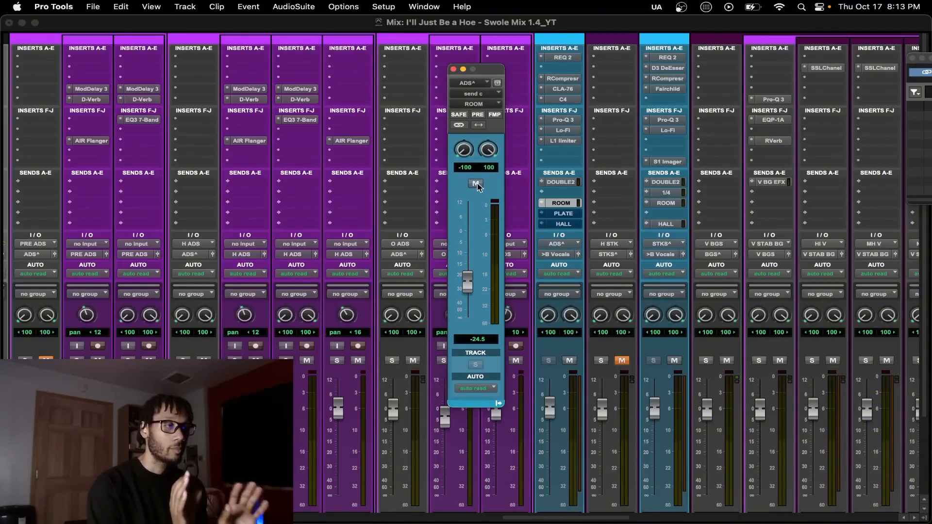
pyautogui.click(476, 184)
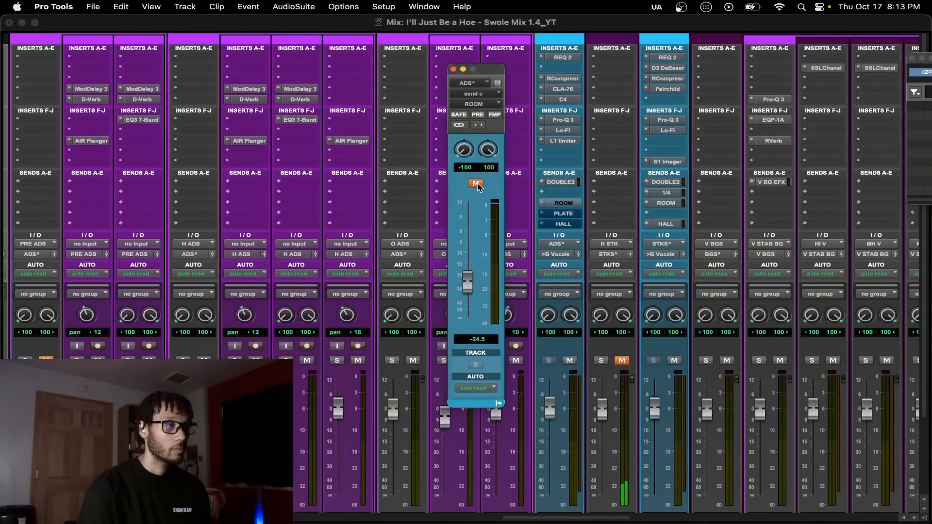
pyautogui.click(476, 184)
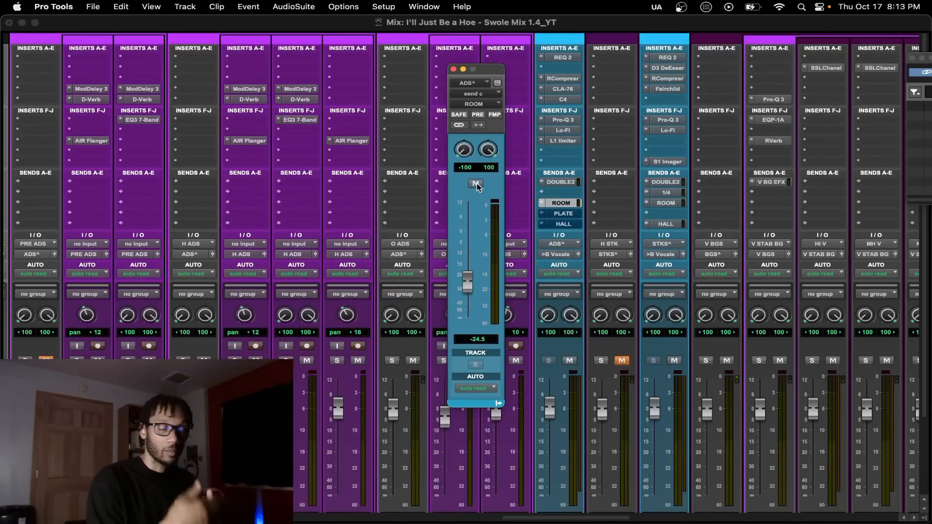
pyautogui.click(453, 69)
# Step: Open the PLATE send on ADS^ and the RVerb on the PLATE return, arranging their windows side by side
pyautogui.moveTo(666, 121); pyautogui.dragTo(670, 124)
pyautogui.hscroll(10, 741, 291)
pyautogui.hscroll(10, 741, 291)
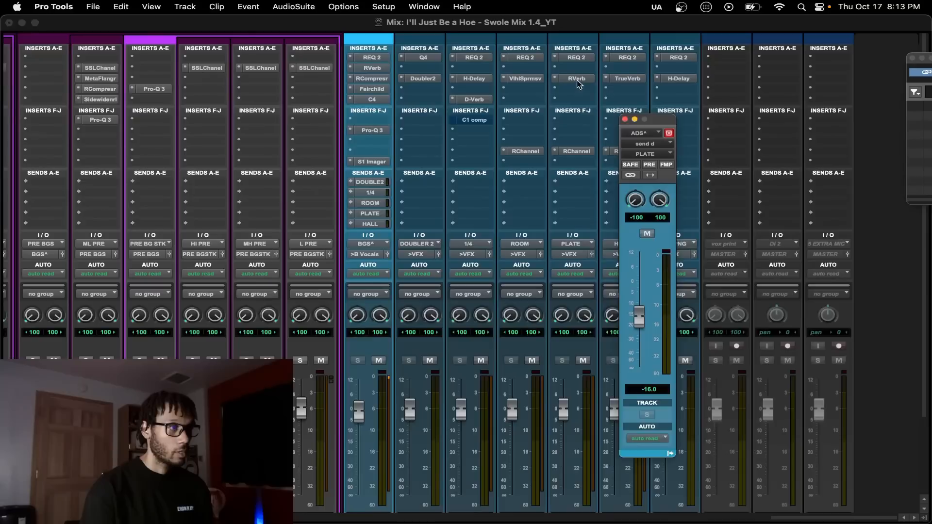
pyautogui.click(577, 78)
pyautogui.moveTo(586, 209); pyautogui.dragTo(535, 104)
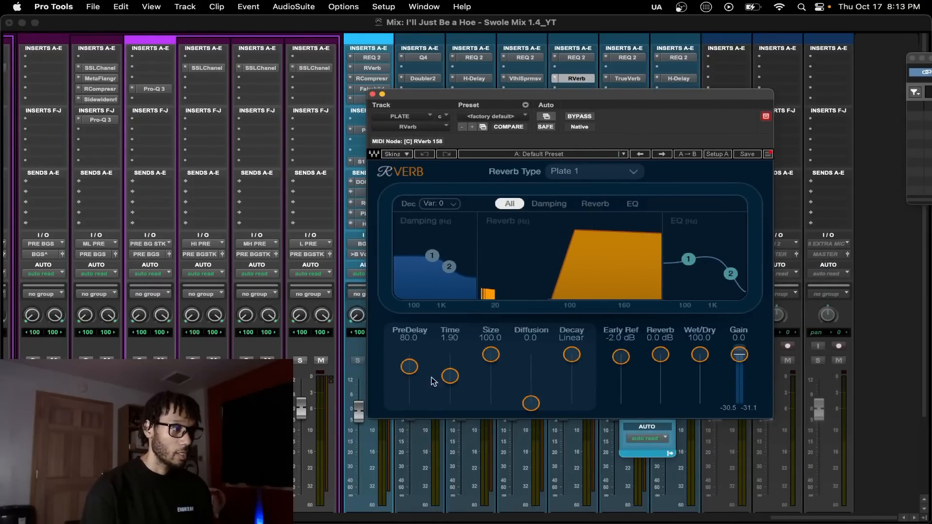
pyautogui.moveTo(567, 98); pyautogui.dragTo(415, 141)
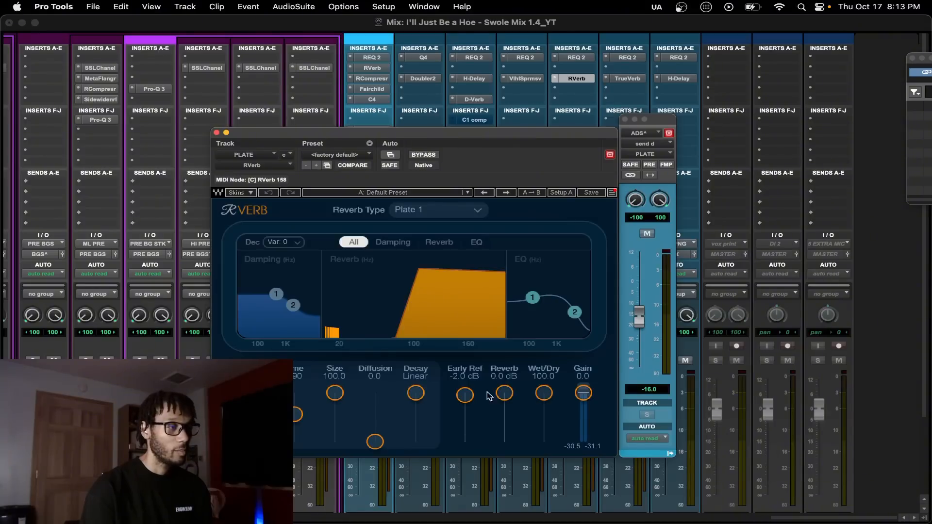
# Step: Review the RVerb's Damping, Reverb and EQ views on the PLATE return, ending on the All view
pyautogui.click(394, 242)
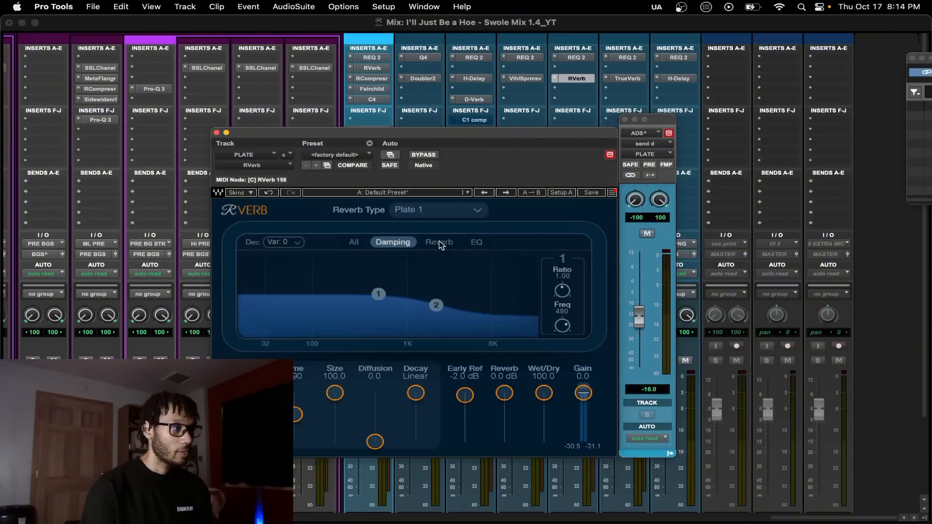
pyautogui.click(440, 242)
pyautogui.click(471, 242)
pyautogui.click(393, 241)
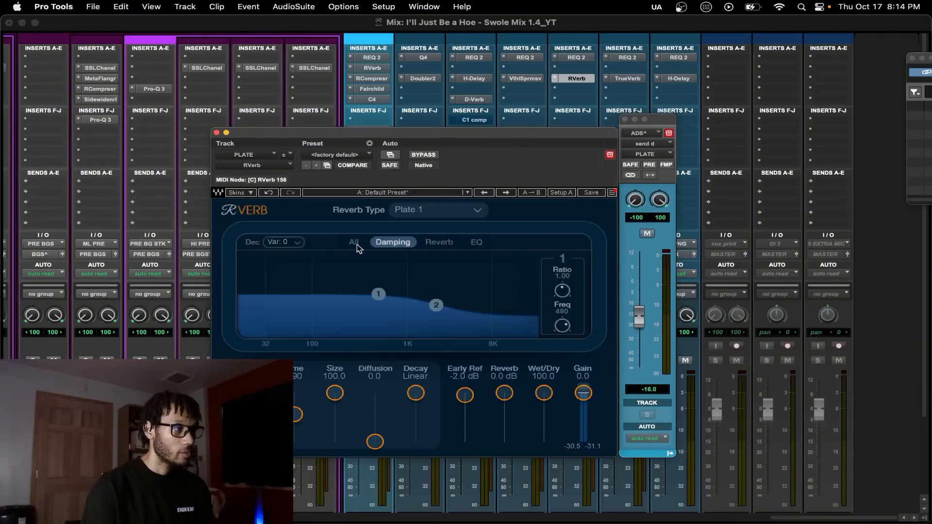
pyautogui.click(356, 243)
# Step: Review the REQ 2 and RChannel settings on the PLATE return and close the plug-in window
pyautogui.click(577, 57)
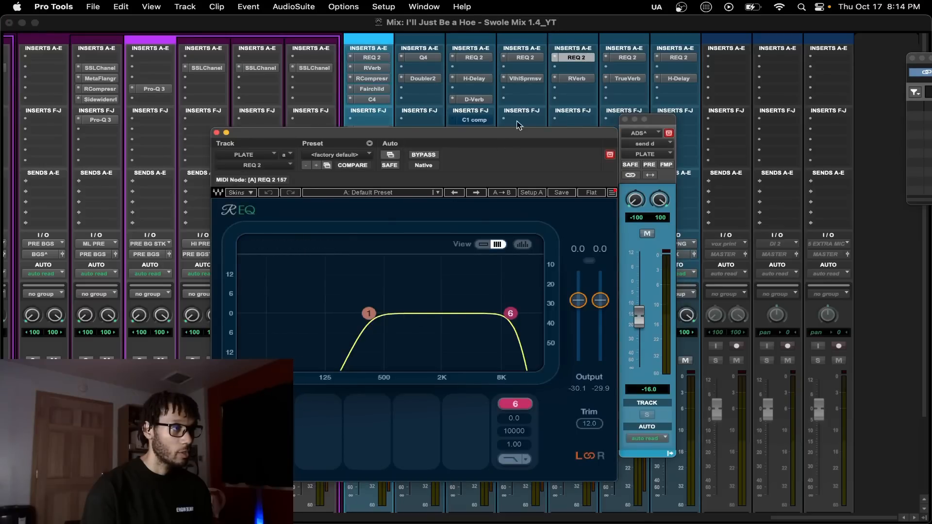
pyautogui.moveTo(517, 132); pyautogui.dragTo(404, 137)
pyautogui.click(574, 152)
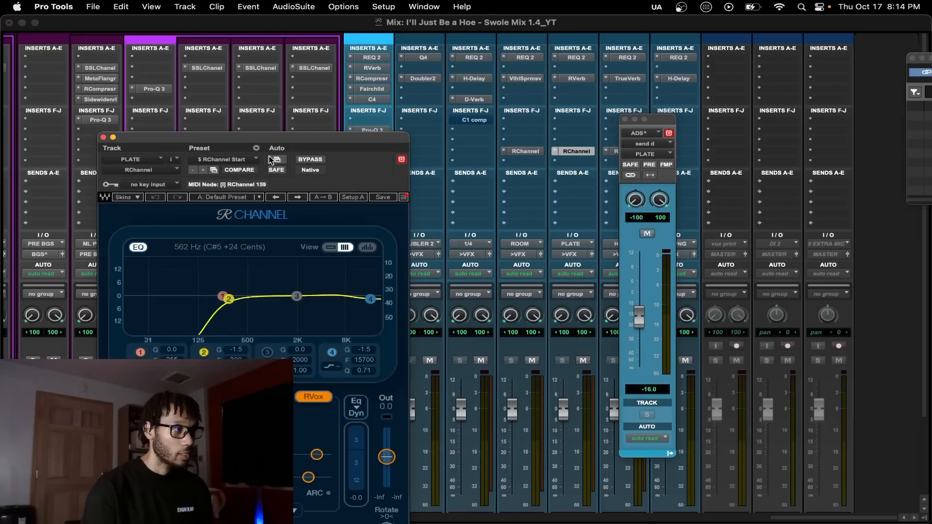
pyautogui.moveTo(271, 138); pyautogui.dragTo(340, 109)
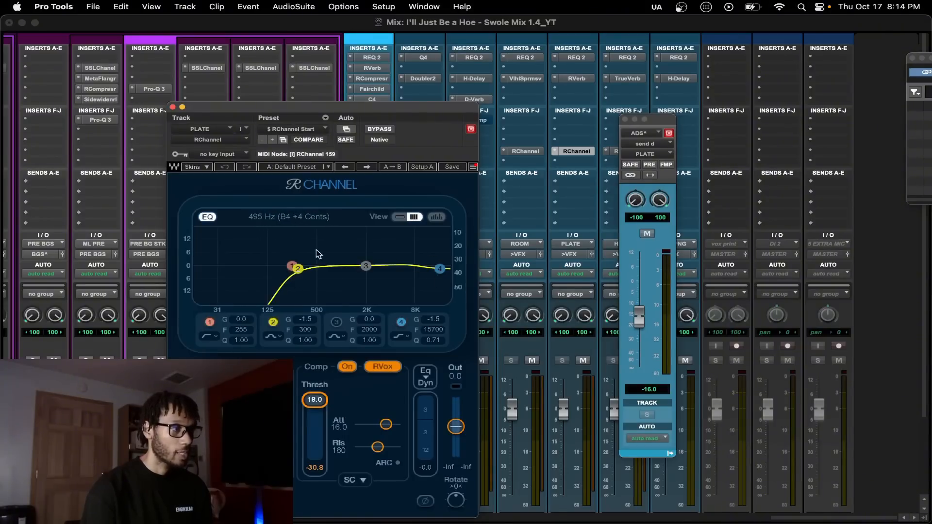
pyautogui.click(173, 106)
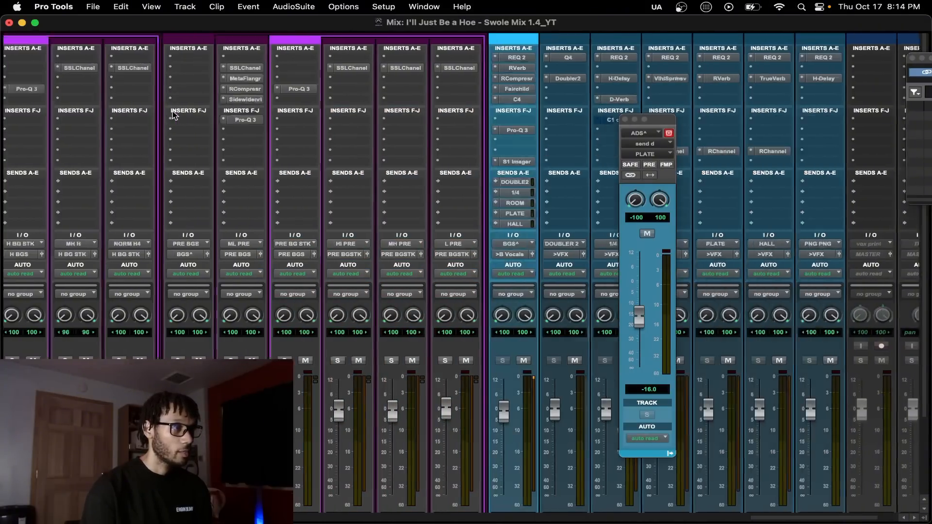
# Step: Unmute the PLATE send on ADS^, audition it at up to +9.6 dB and muted during playback, and restore it to -16.0 dB
pyautogui.press('super+equal')
pyautogui.moveTo(651, 120); pyautogui.dragTo(807, 102)
pyautogui.press('space')
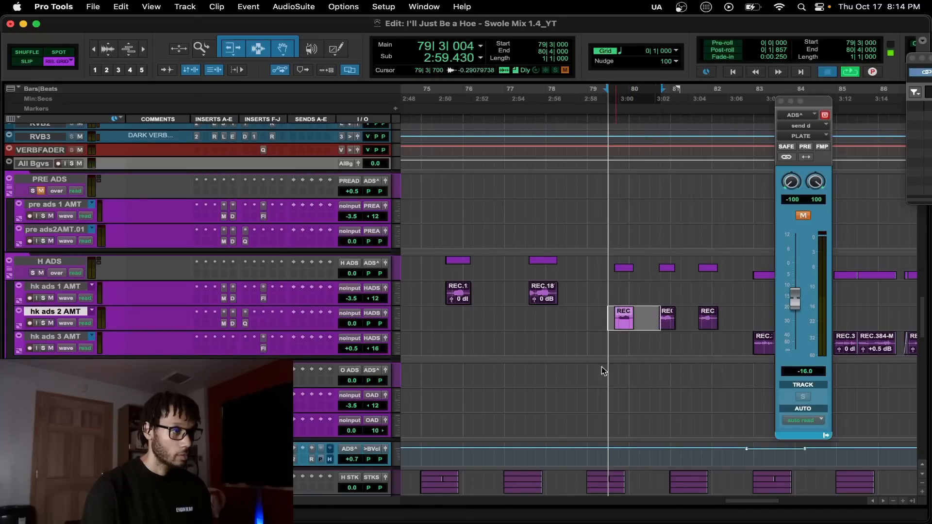
pyautogui.click(804, 217)
pyautogui.click(805, 216)
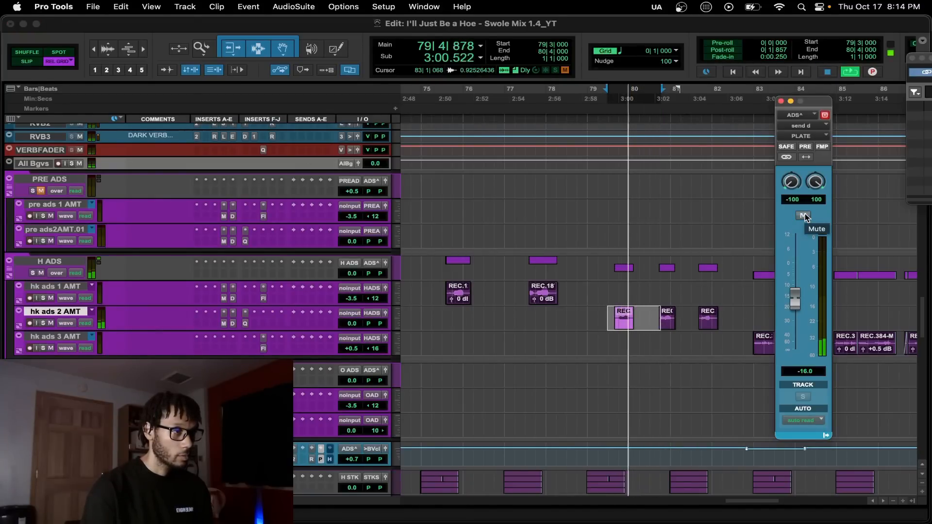
pyautogui.moveTo(797, 296); pyautogui.dragTo(798, 241)
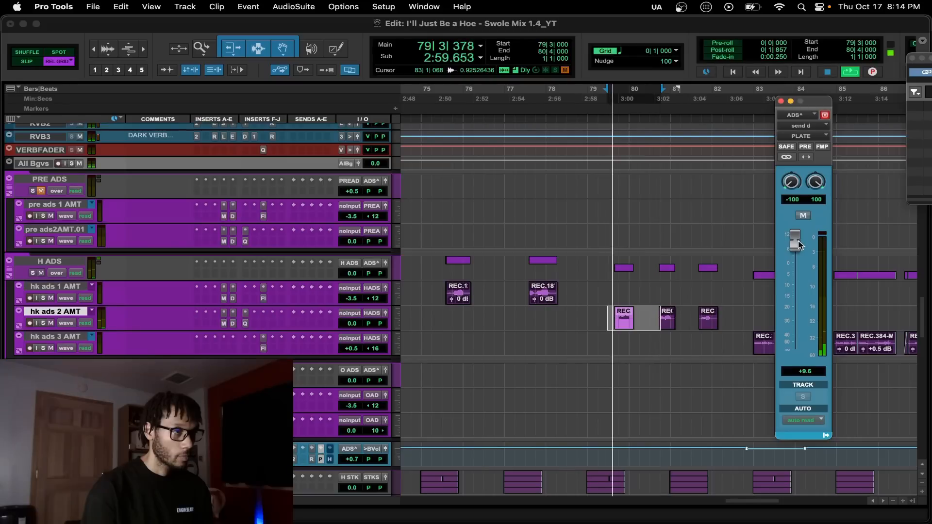
pyautogui.click(803, 215)
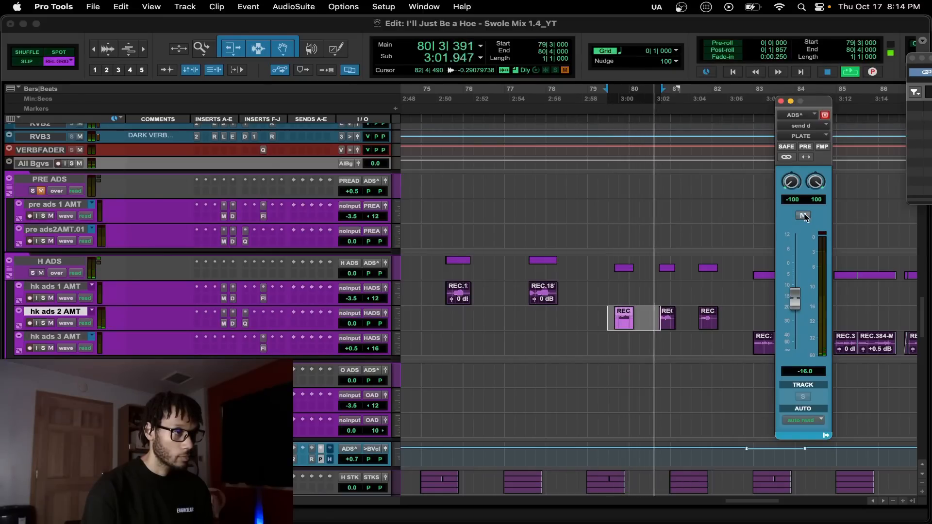
pyautogui.click(804, 215)
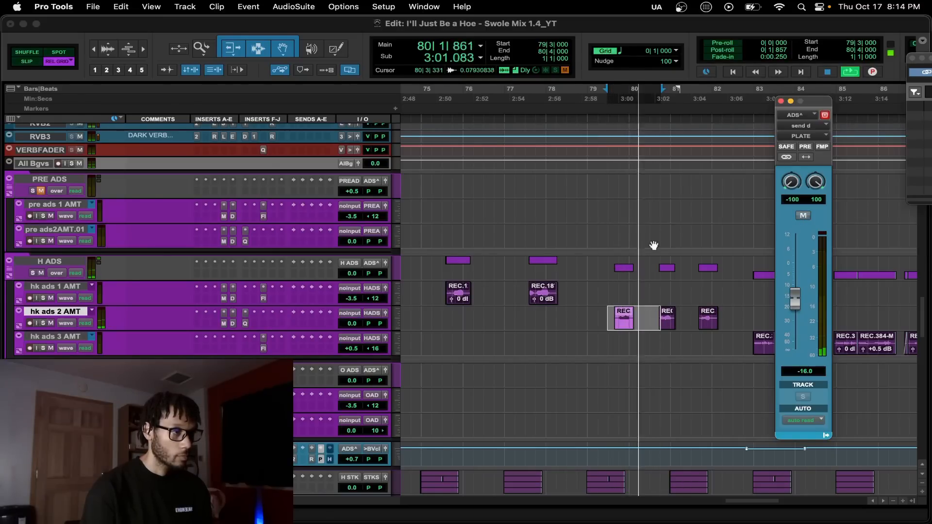
pyautogui.press('space')
# Step: Open the HALL send on the ADS^ bus in the mixer and unmute it
pyautogui.press('super+equal')
pyautogui.hscroll(1, 511, 258)
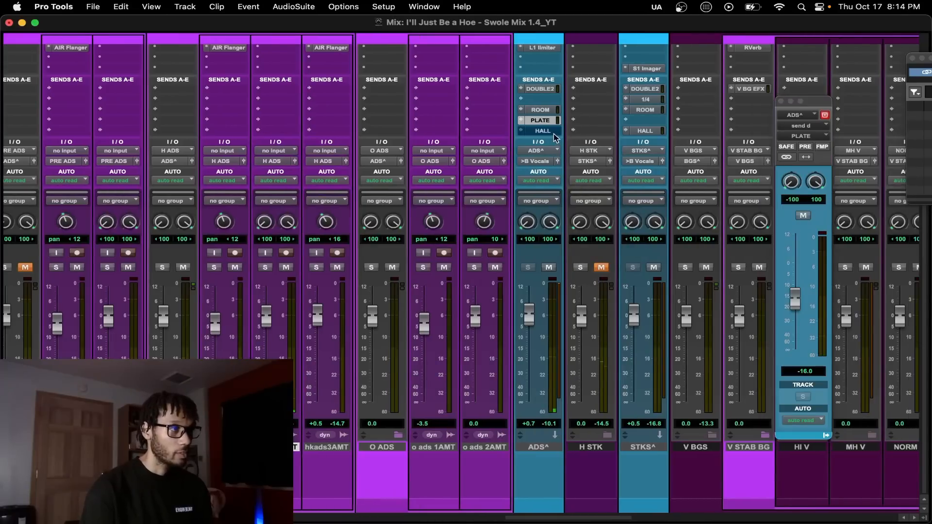
pyautogui.click(554, 131)
pyautogui.click(804, 216)
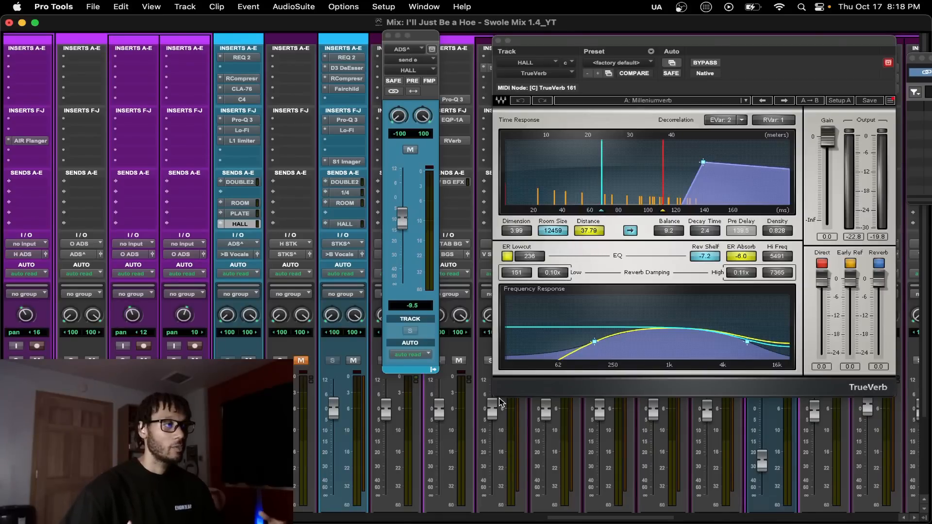
# Step: Check the ROOM send on ADS^ and compare the PLATE RVerb, ROOM ValhallaSupermassive and HALL TrueVerb settings side by side
pyautogui.click(239, 203)
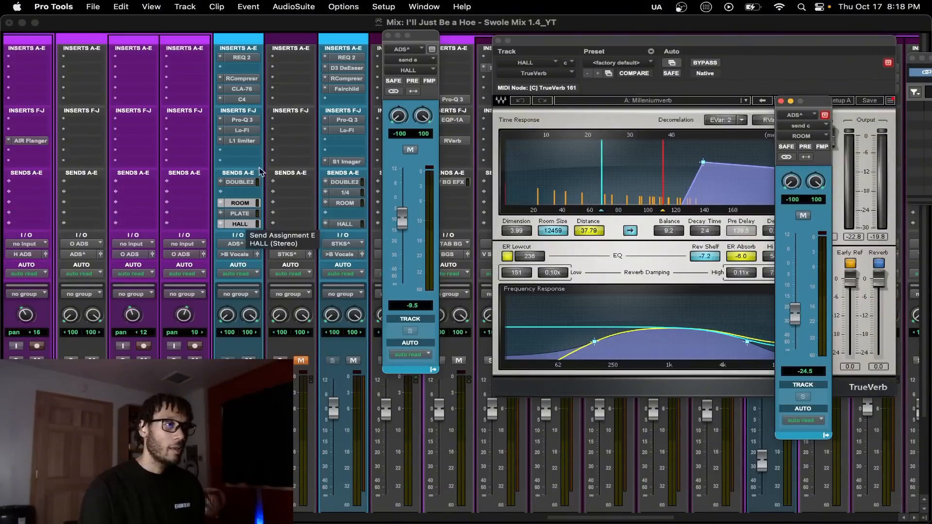
pyautogui.click(781, 101)
pyautogui.hscroll(20, 462, 237)
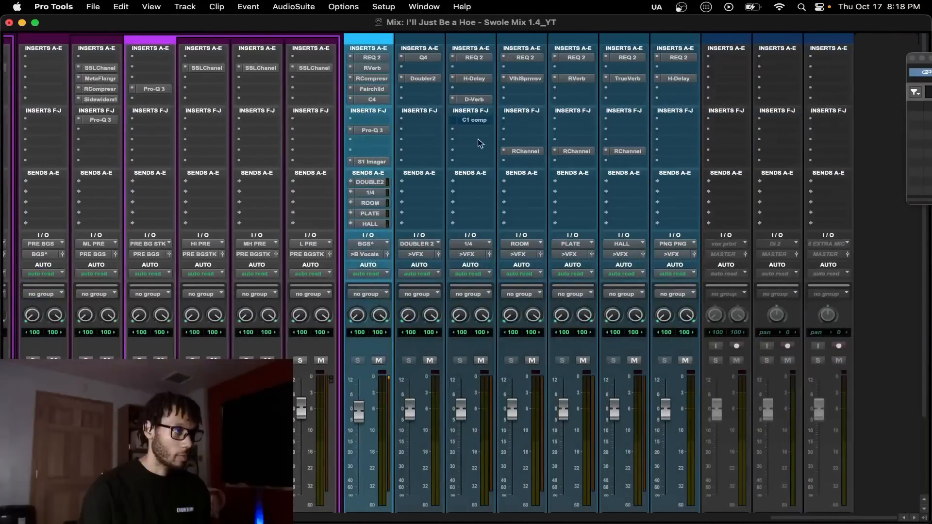
pyautogui.click(577, 78)
pyautogui.click(628, 78)
pyautogui.click(679, 78)
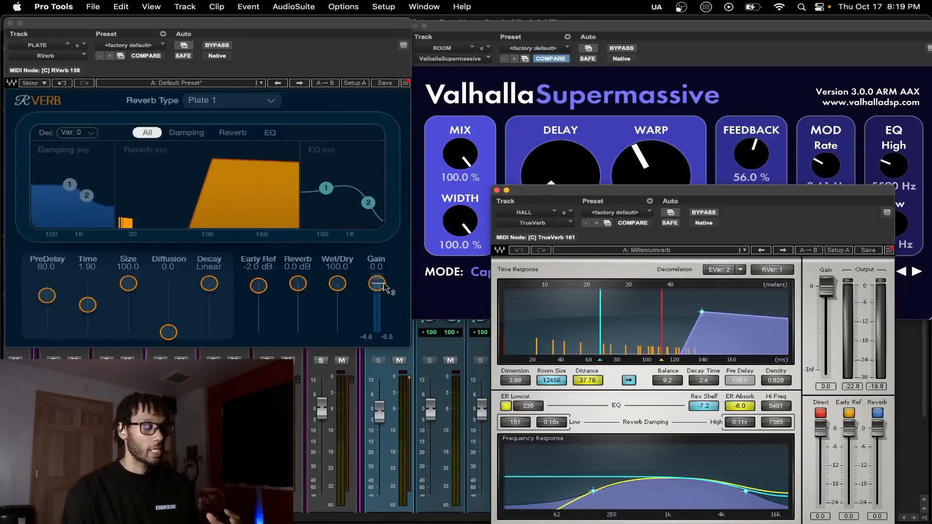
pyautogui.click(456, 289)
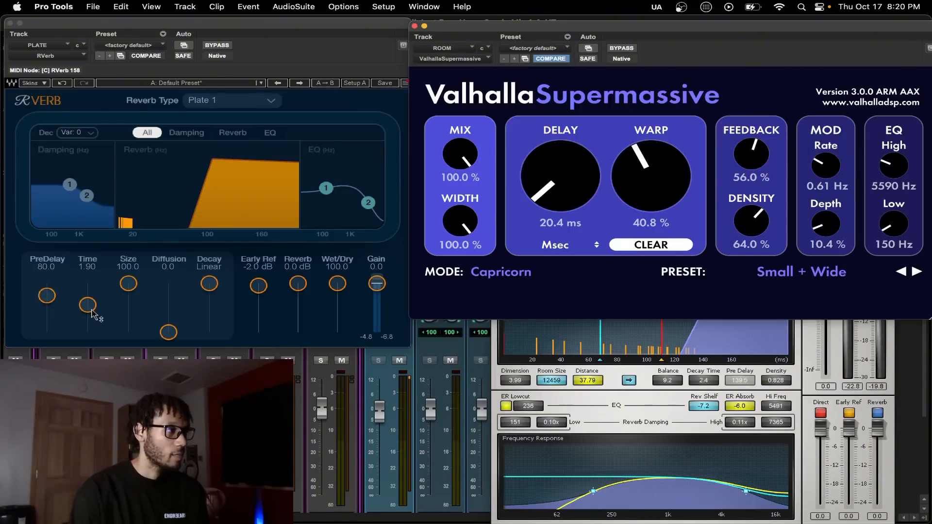
pyautogui.click(588, 406)
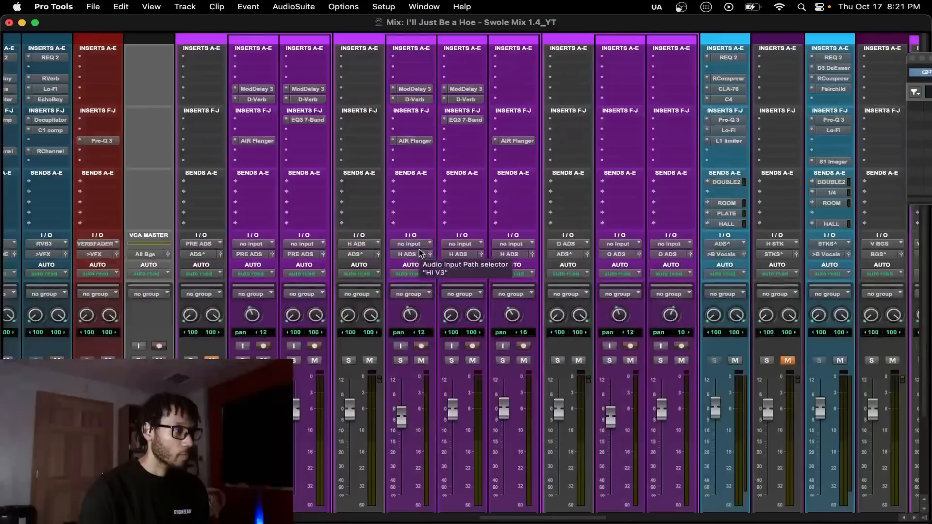
# Step: Solo the hk ads 2 AMT track in the mixer for playback through the ADS^ bus
pyautogui.scroll(-4, 419, 250)
pyautogui.click(449, 327)
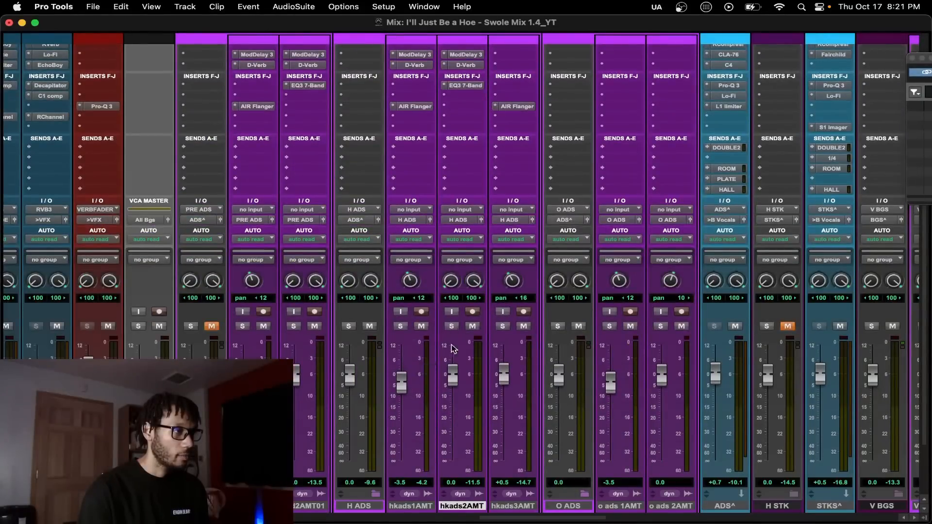
pyautogui.hscroll(5, 459, 347)
pyautogui.hscroll(-6, 543, 204)
pyautogui.scroll(1, 543, 204)
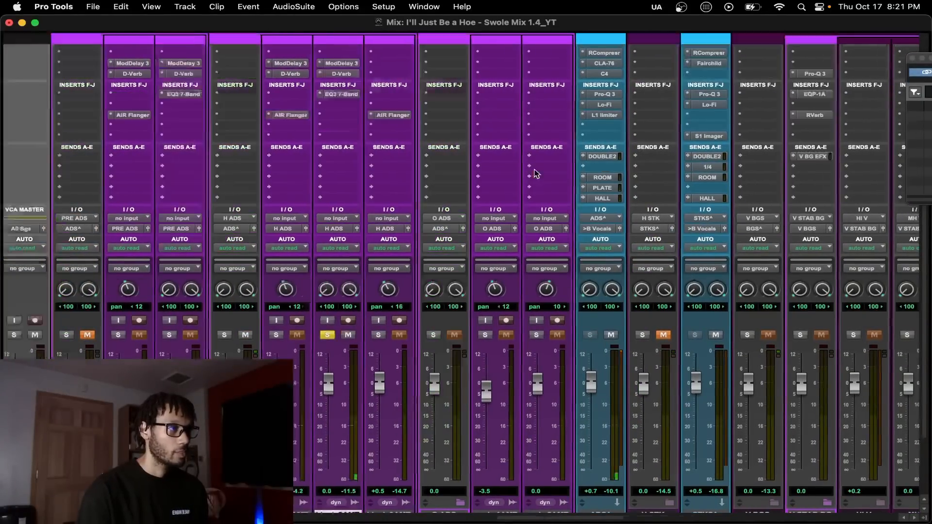
pyautogui.scroll(1, 328, 160)
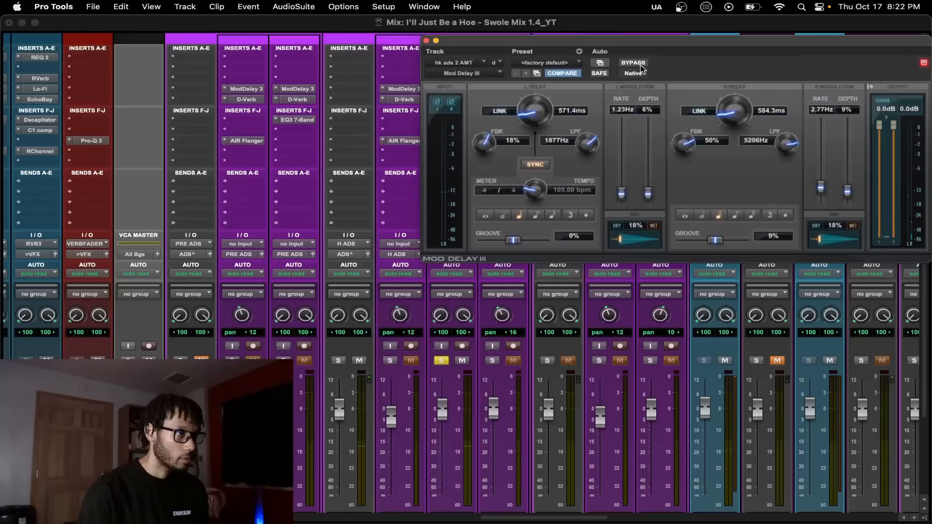
# Step: Audition hk ads 2 AMT with its Mod Delay III and D-Verb bypassed, check the D-Verb settings, and reactivate both inserts
pyautogui.press('super+w')
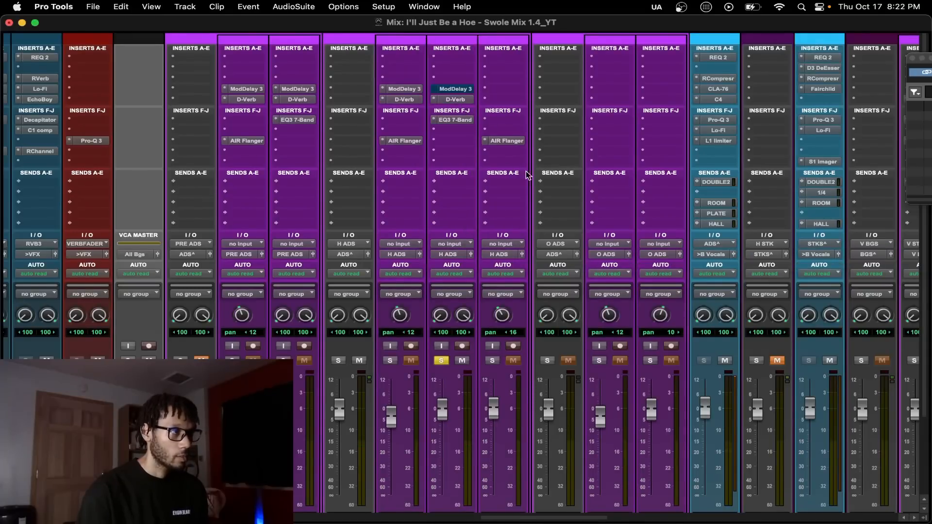
pyautogui.hscroll(2, 526, 171)
pyautogui.hscroll(1, 525, 171)
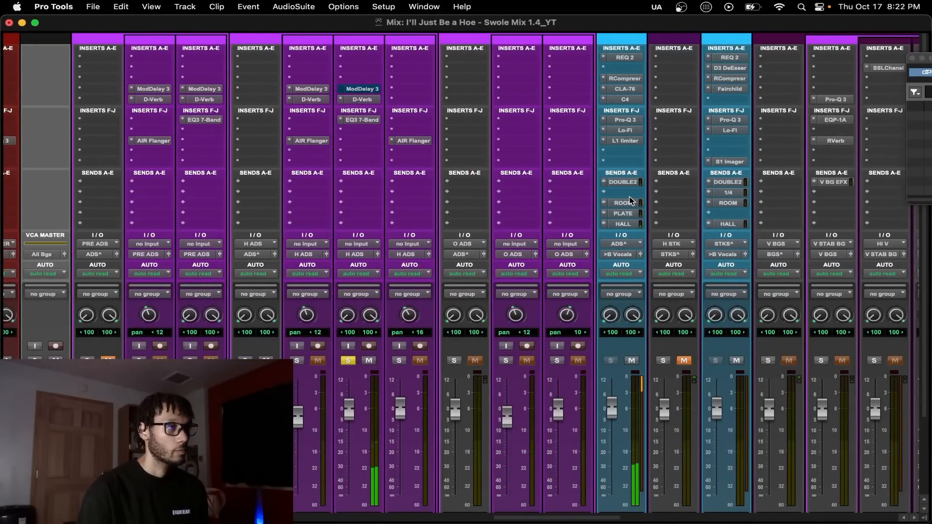
pyautogui.hscroll(1, 629, 197)
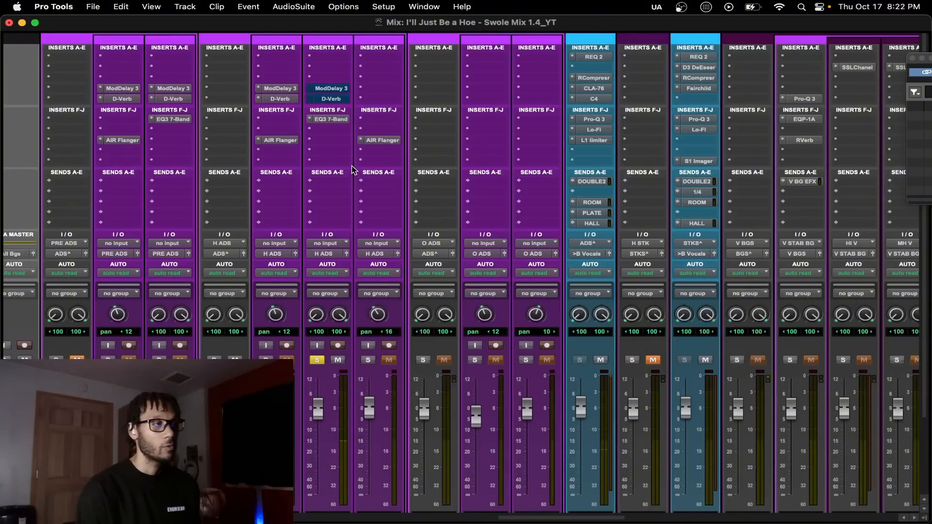
pyautogui.click(329, 101)
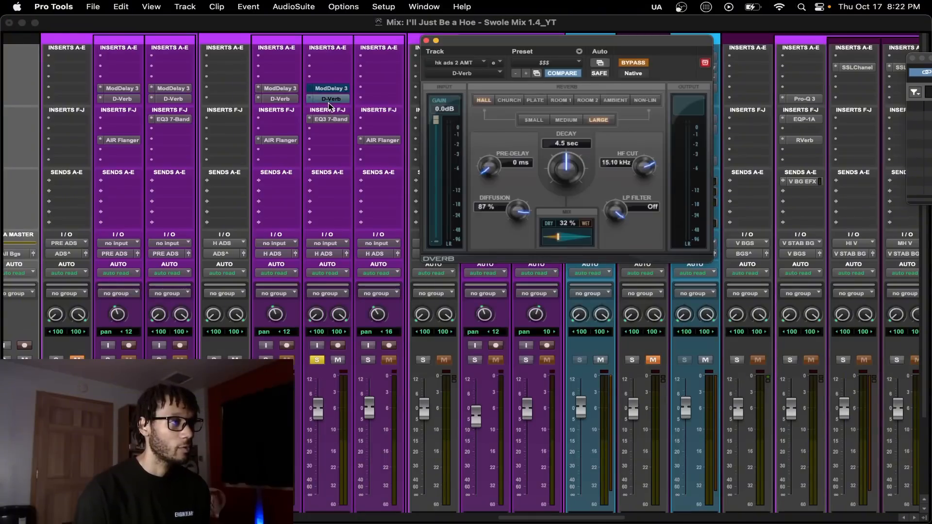
pyautogui.click(329, 102)
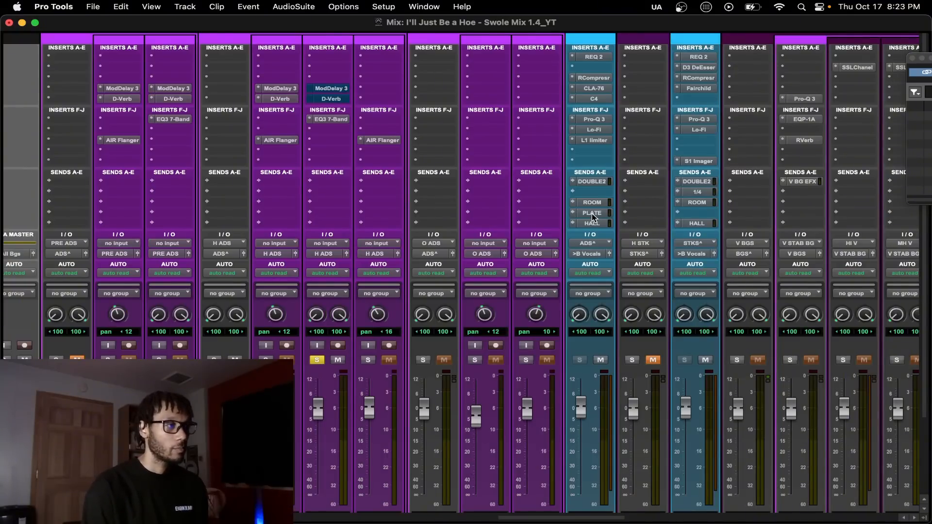
pyautogui.keyDown('super'); pyautogui.click(340, 99); pyautogui.keyUp('super')
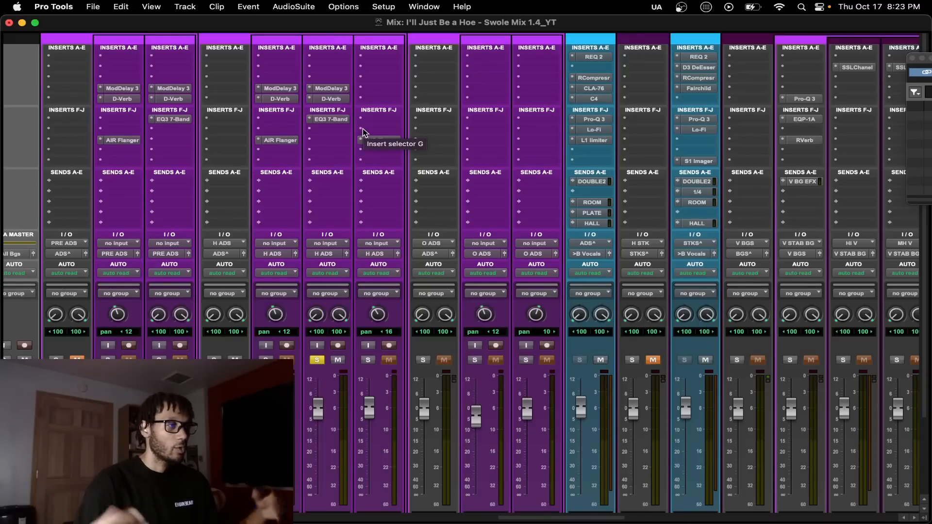
# Step: Play back the soloed hk ads 2 AMT track through the ADS^ bus and take it out of solo
pyautogui.press('space')
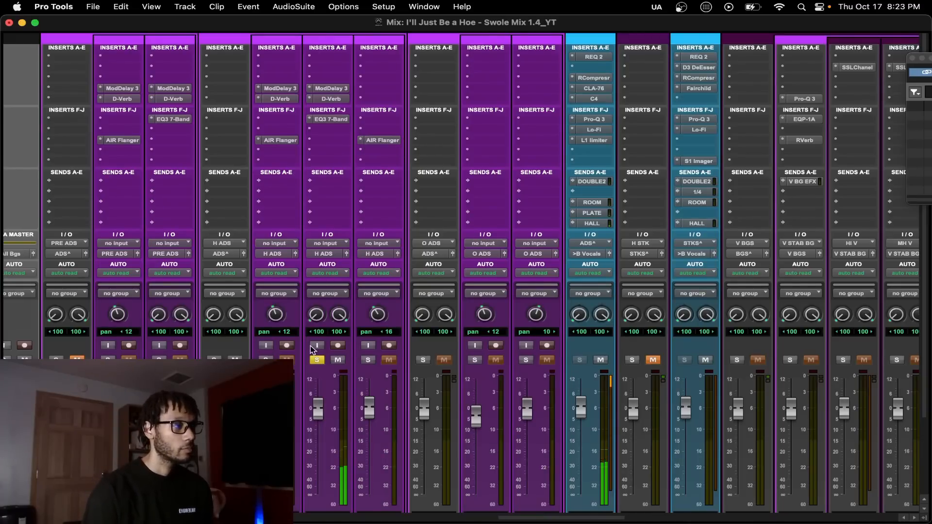
pyautogui.hscroll(-2, 320, 364)
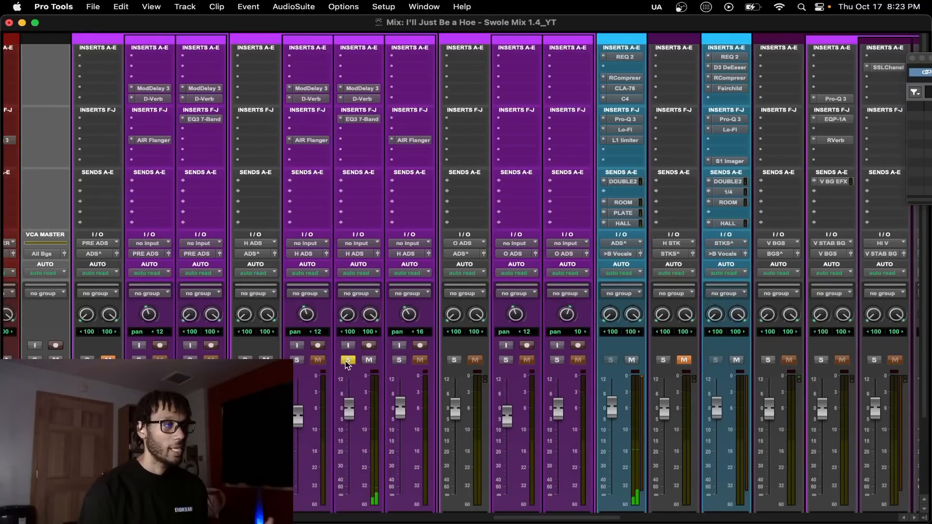
pyautogui.click(348, 360)
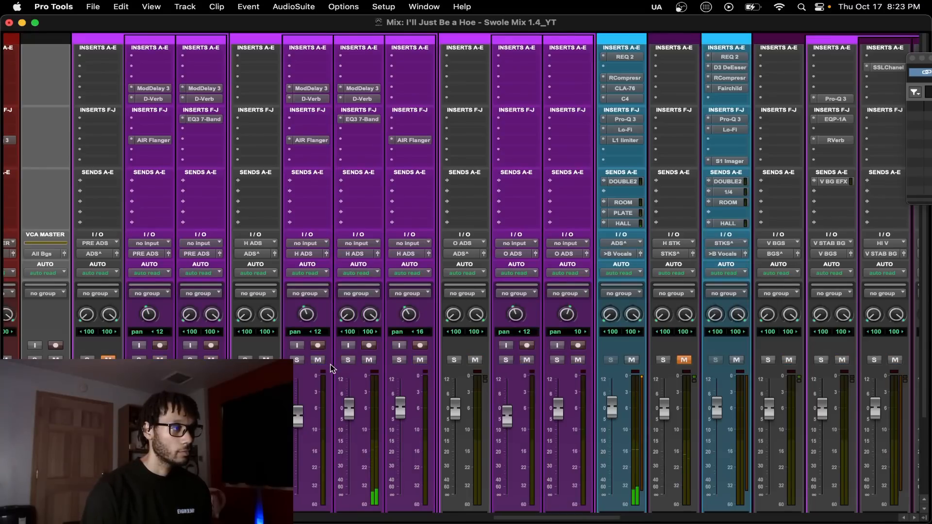
# Step: Play the hook ad-libs from bar 79 in the Edit window through to the OUT marker and stop playback
pyautogui.press('super+equal')
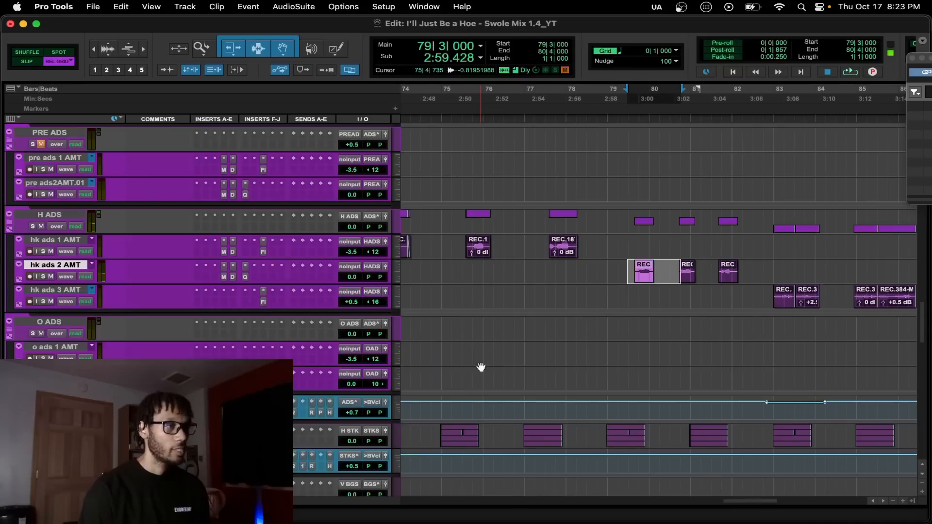
pyautogui.click(625, 283)
pyautogui.press('space')
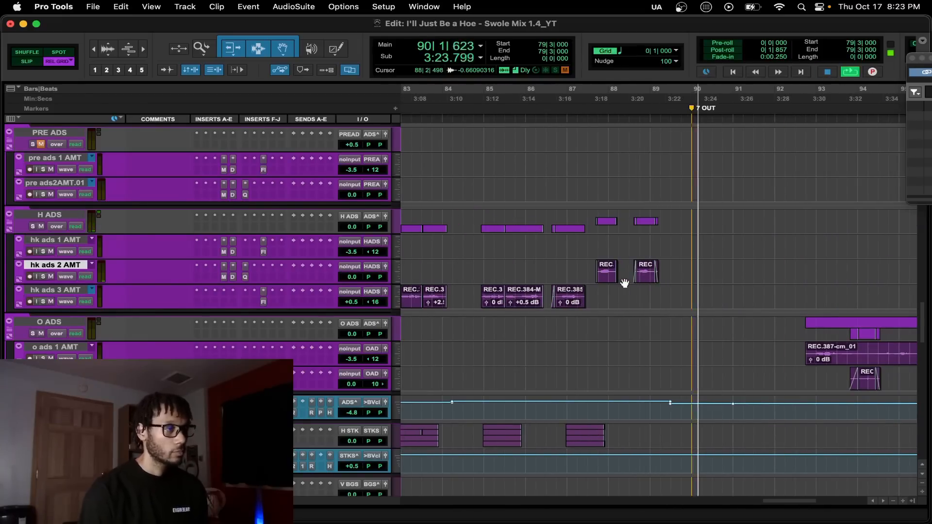
pyautogui.press('space')
# Step: Return to the mixer, open the TrueVerb insert on the HALL return and unlink its pre-delay
pyautogui.press('super+equal')
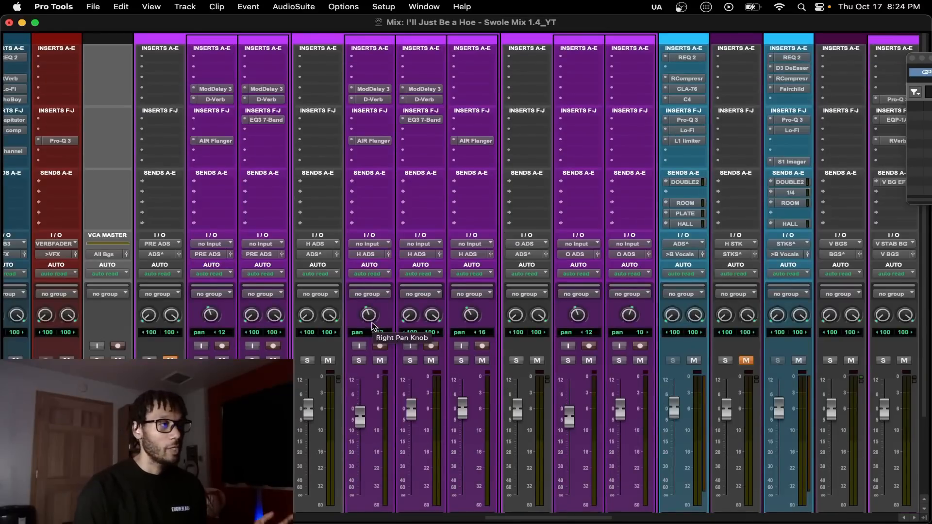
pyautogui.hscroll(2, 365, 238)
pyautogui.hscroll(10, 379, 182)
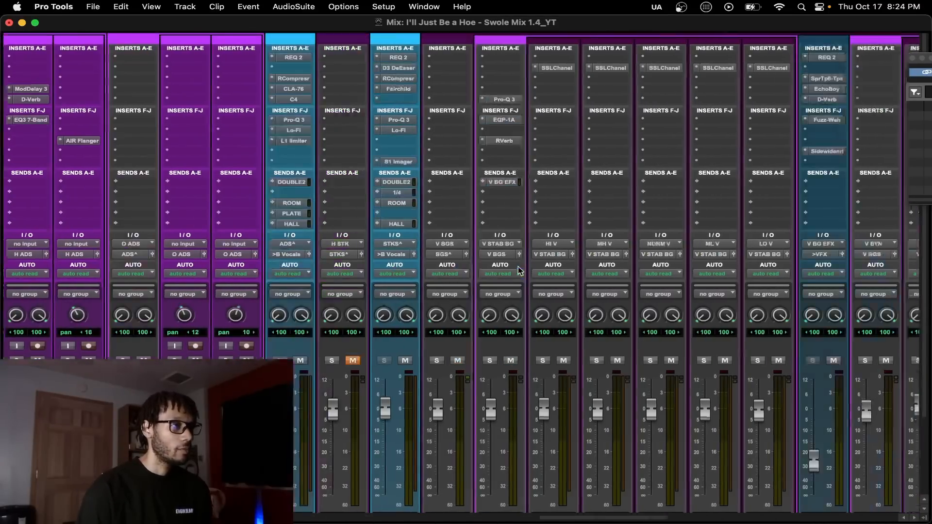
pyautogui.click(627, 79)
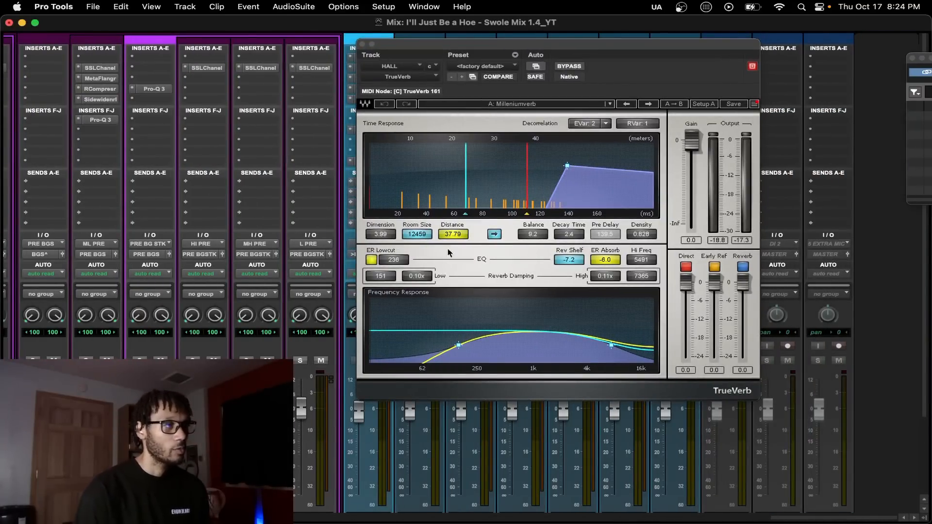
pyautogui.click(495, 234)
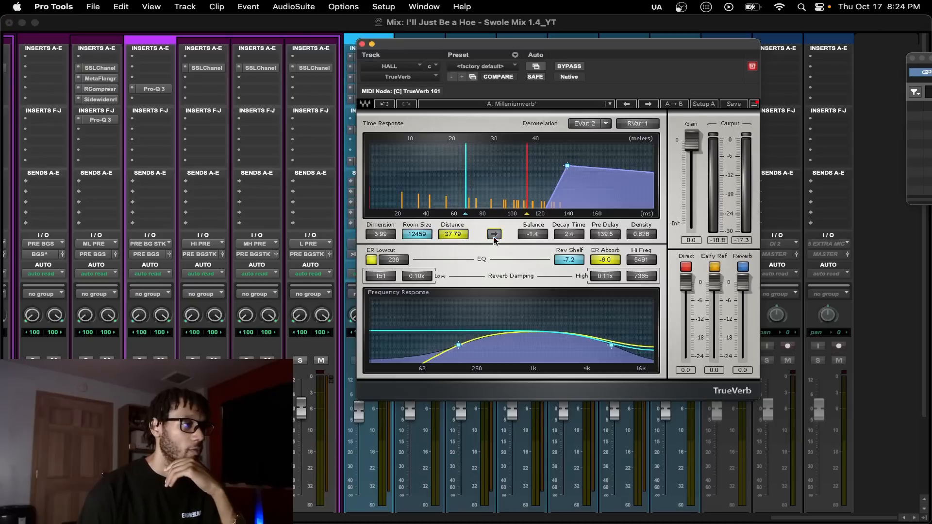
# Step: Try pre-delays of 11 and 160 ms and a decay time of 2.5 in the HALL TrueVerb, and restore the previous values
pyautogui.click(616, 237)
pyautogui.write('11')
pyautogui.press('Return')
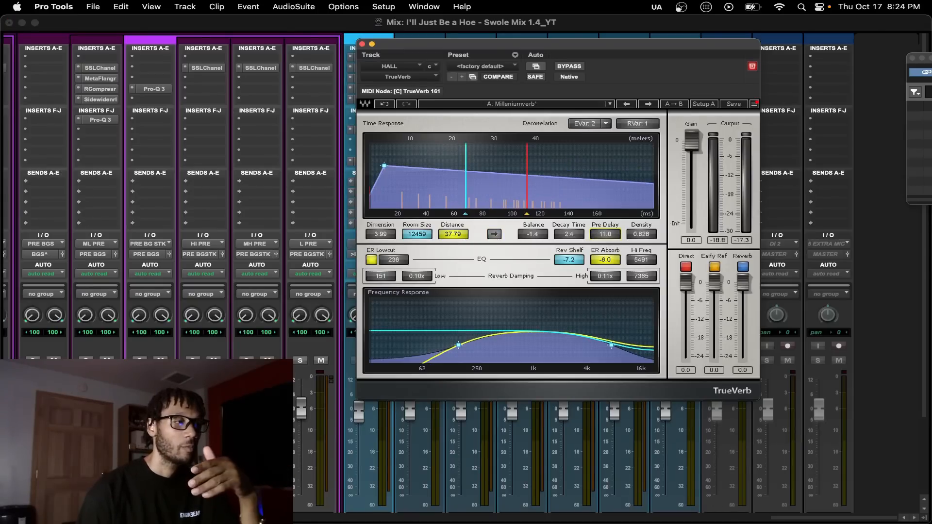
pyautogui.write('160')
pyautogui.press('Return')
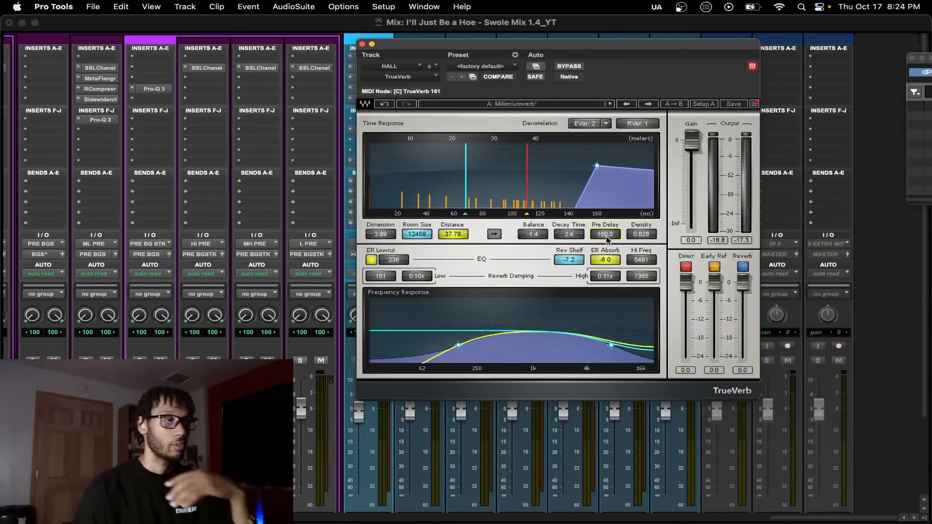
pyautogui.moveTo(574, 238); pyautogui.dragTo(574, 238)
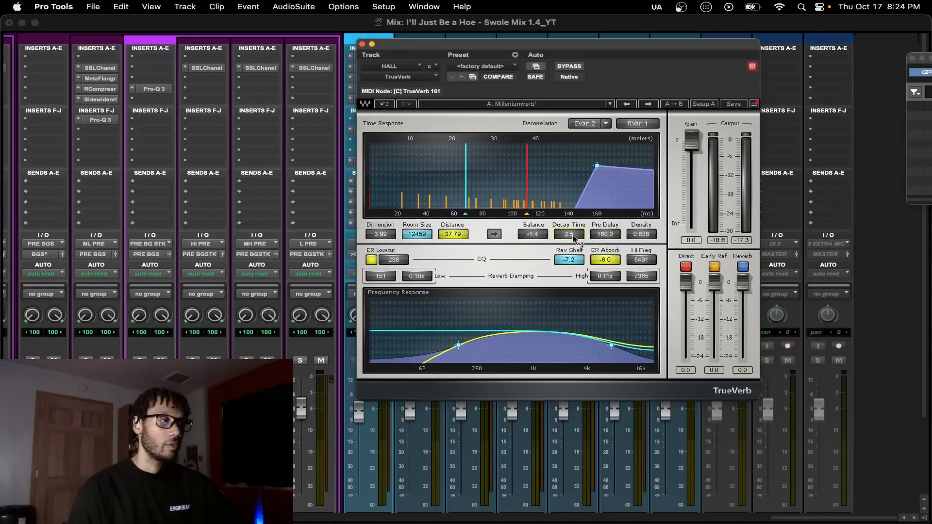
pyautogui.moveTo(574, 238); pyautogui.dragTo(574, 252)
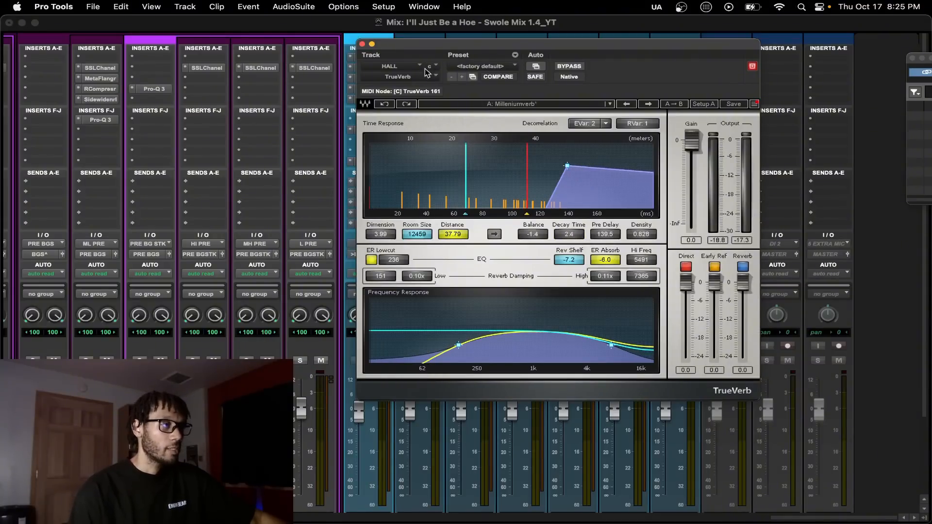
# Step: Open the RVerb insert on the PLATE return and reposition its window in the mixer
pyautogui.moveTo(433, 49); pyautogui.dragTo(436, 156)
pyautogui.click(577, 79)
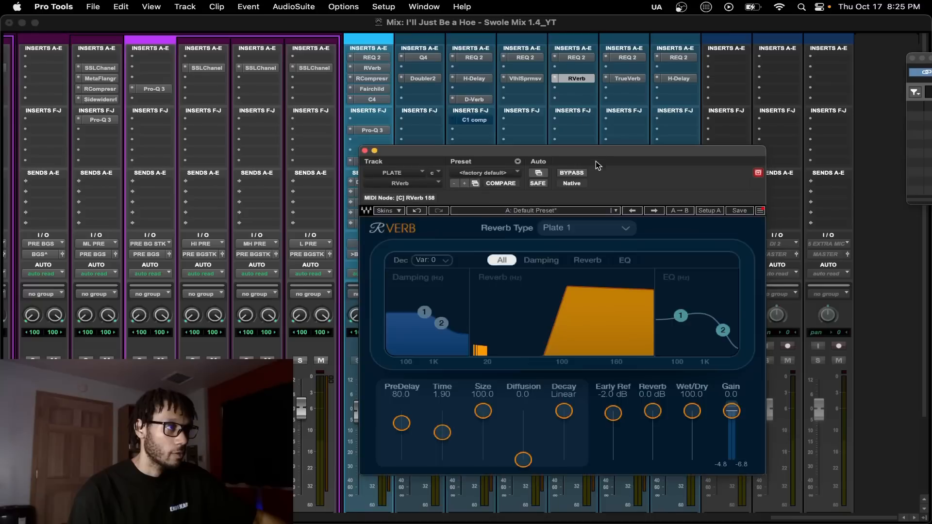
pyautogui.moveTo(598, 155); pyautogui.dragTo(576, 87)
# Step: Try the PLATE RVerb's early reflections switched off and at 0.0 dB, and undo the changes
pyautogui.moveTo(592, 344); pyautogui.dragTo(592, 391)
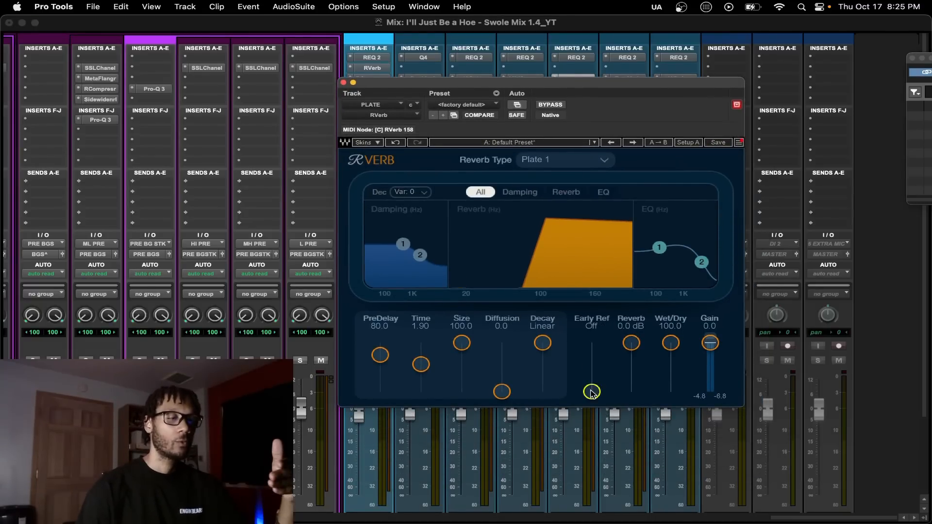
pyautogui.moveTo(592, 392); pyautogui.dragTo(592, 344)
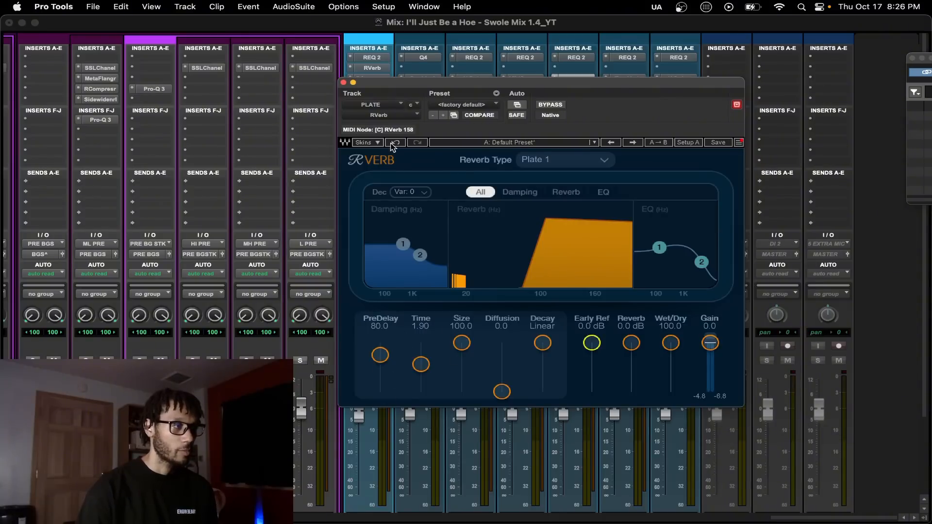
pyautogui.moveTo(400, 80); pyautogui.dragTo(400, 97)
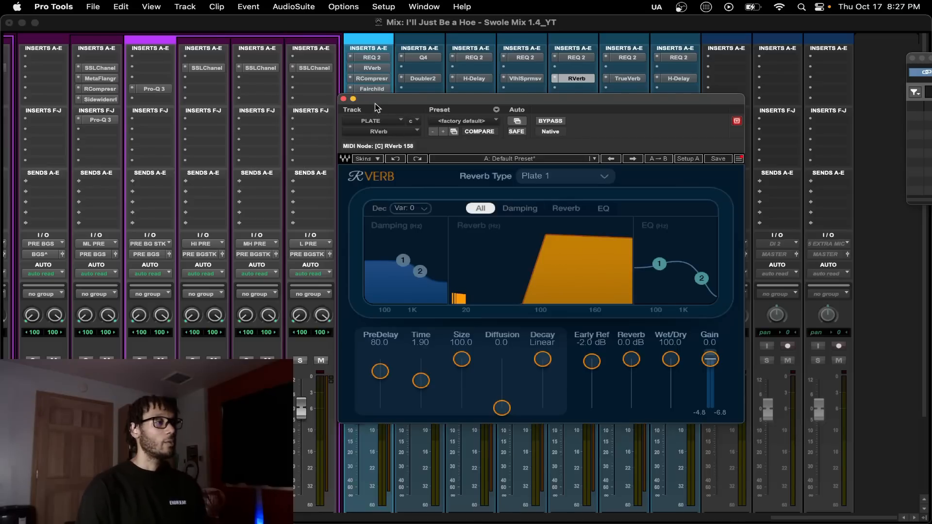
pyautogui.moveTo(375, 103); pyautogui.dragTo(378, 101)
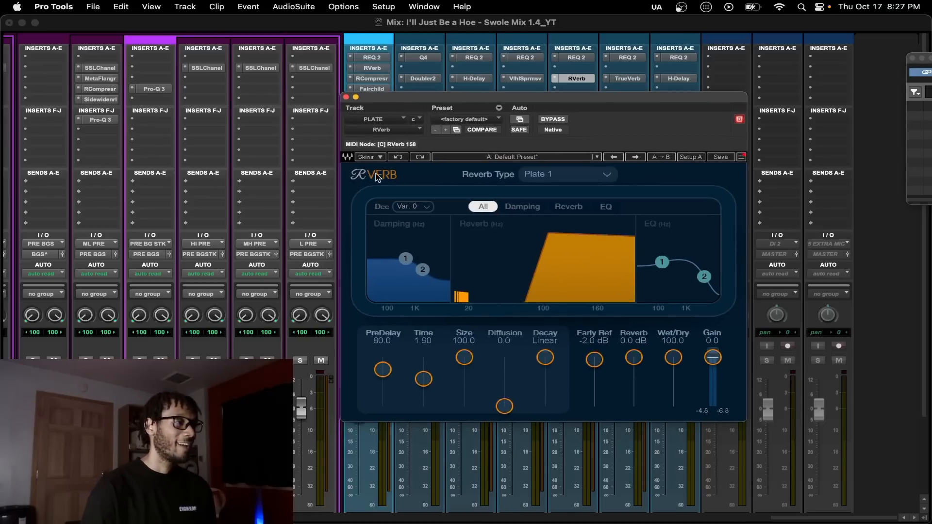